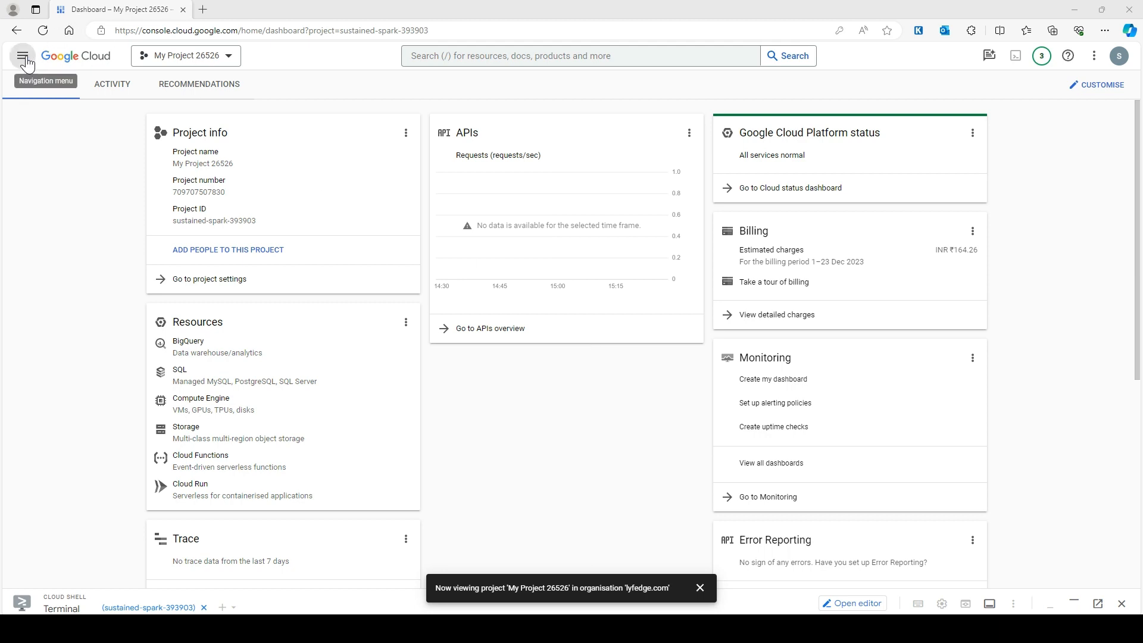
- Dismiss the project switch notification on the My Project 26526 dashboard
click(700, 588)
- Go to App Engine from the Navigation menu and expand Cloud Shell to mid-screen
click(475, 58)
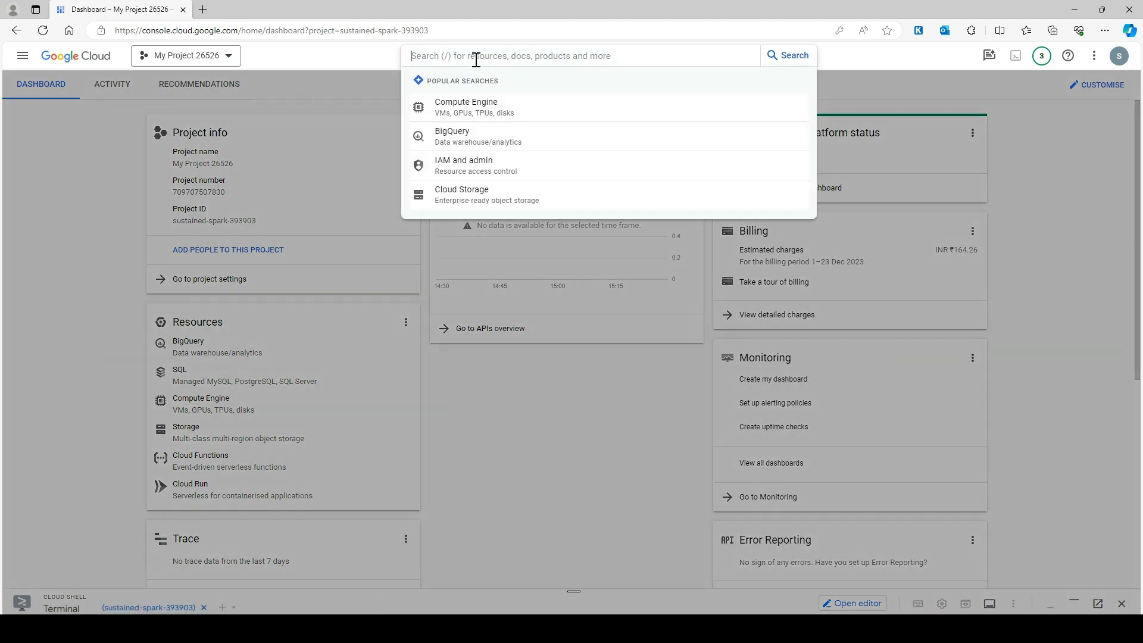
text(app engine)
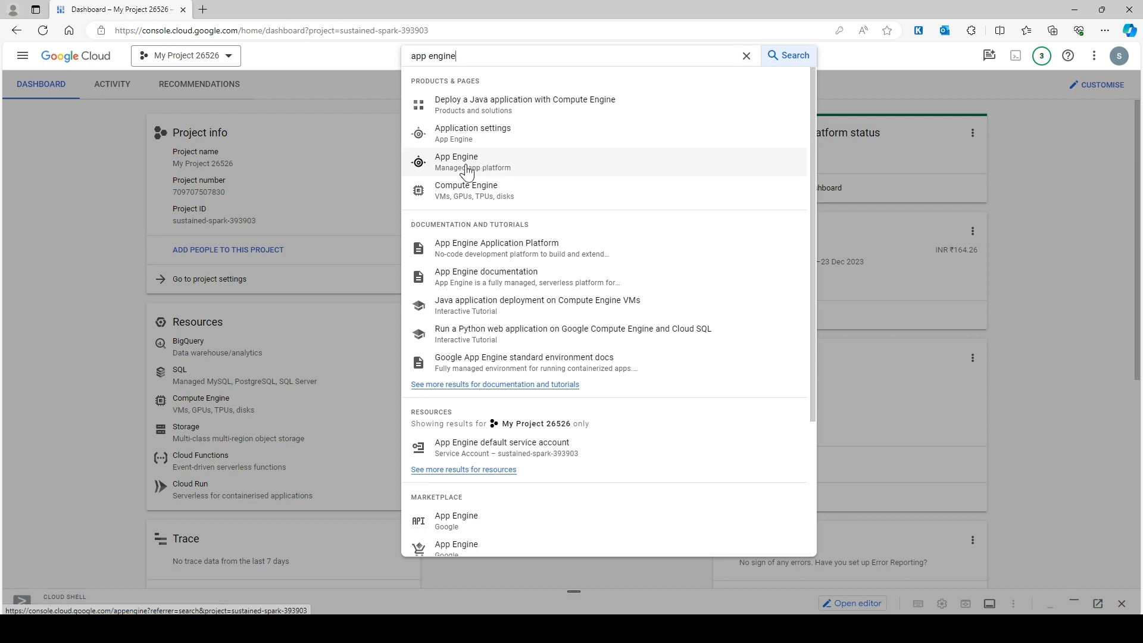
click(22, 55)
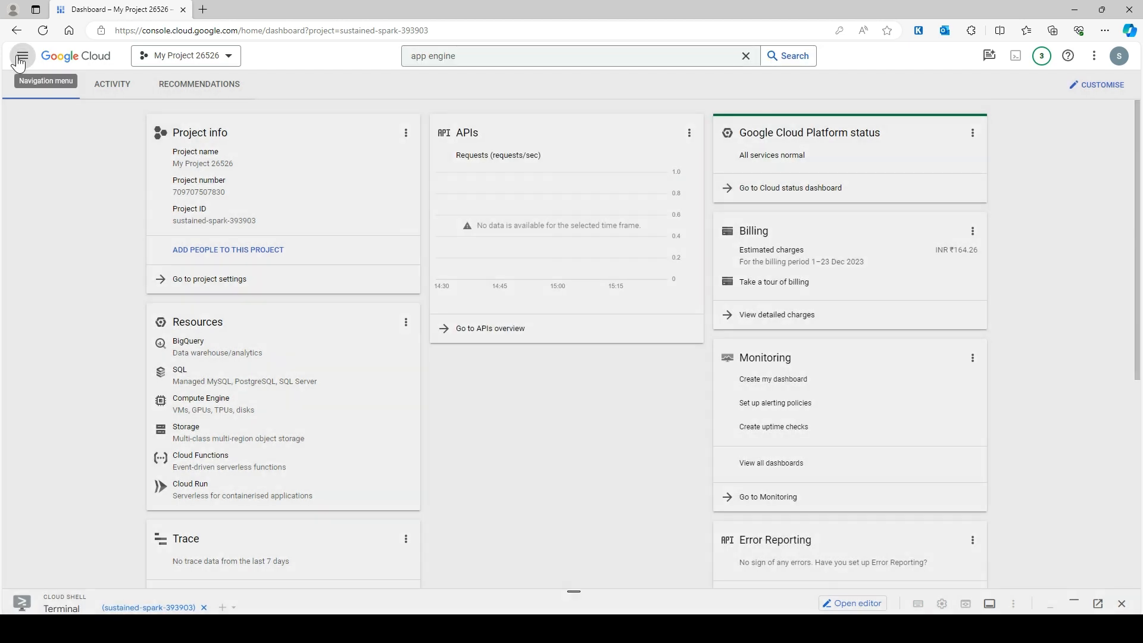
scroll(90, 383, down, 5)
scroll(90, 383, down, 15)
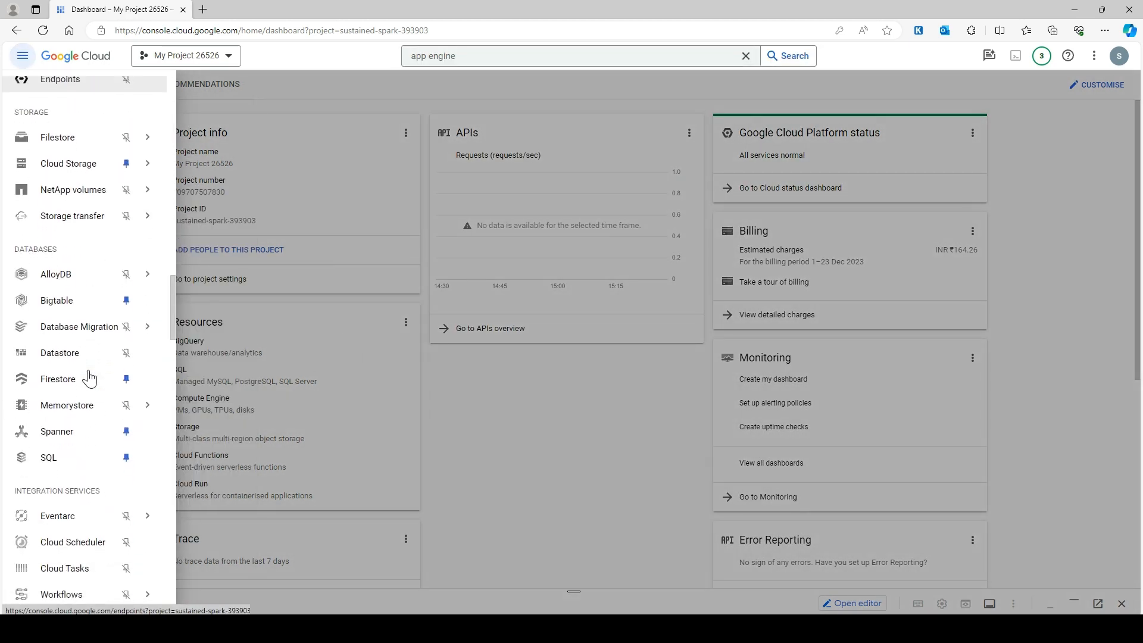
scroll(62, 412, down, 10)
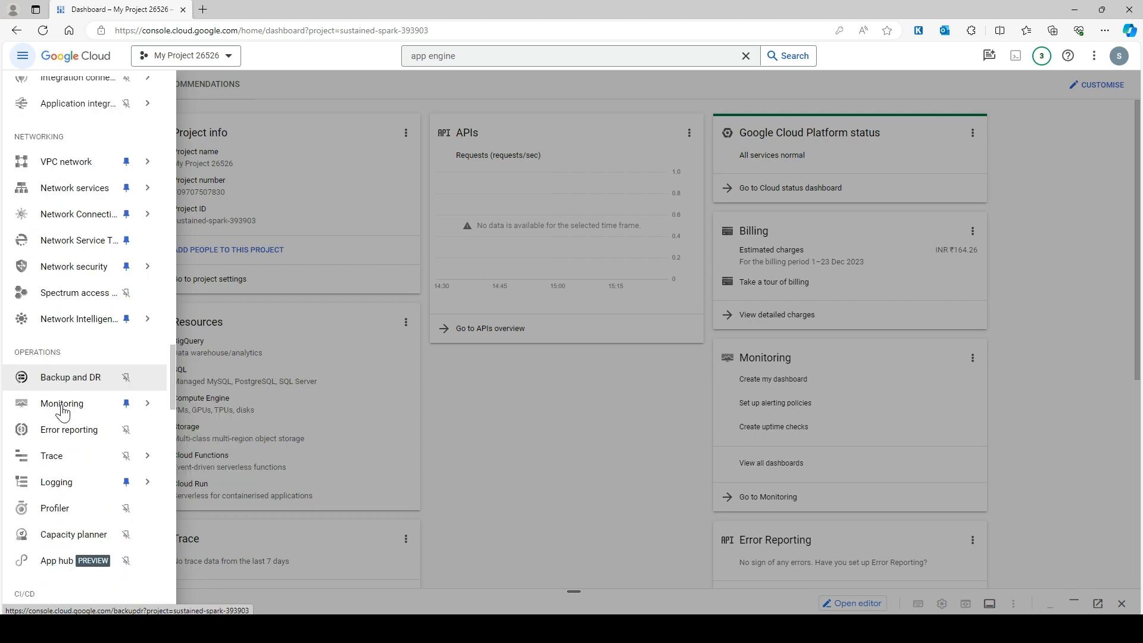
scroll(62, 378, down, 5)
scroll(64, 366, up, 10)
scroll(65, 372, up, 10)
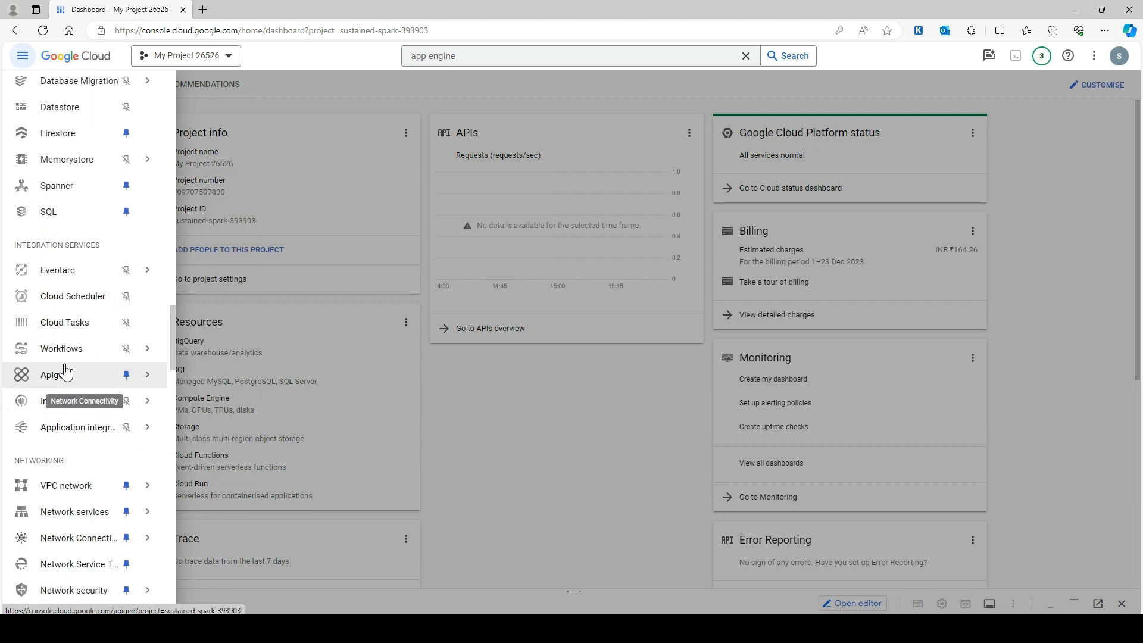
scroll(65, 372, up, 3)
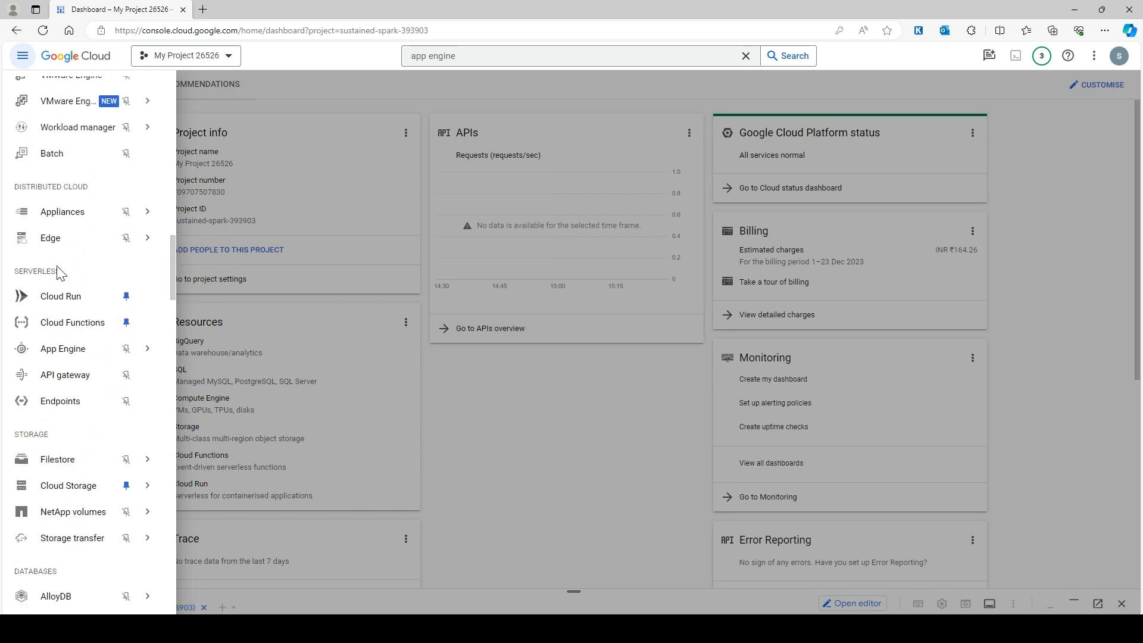
click(81, 350)
drag(574, 591, 629, 307)
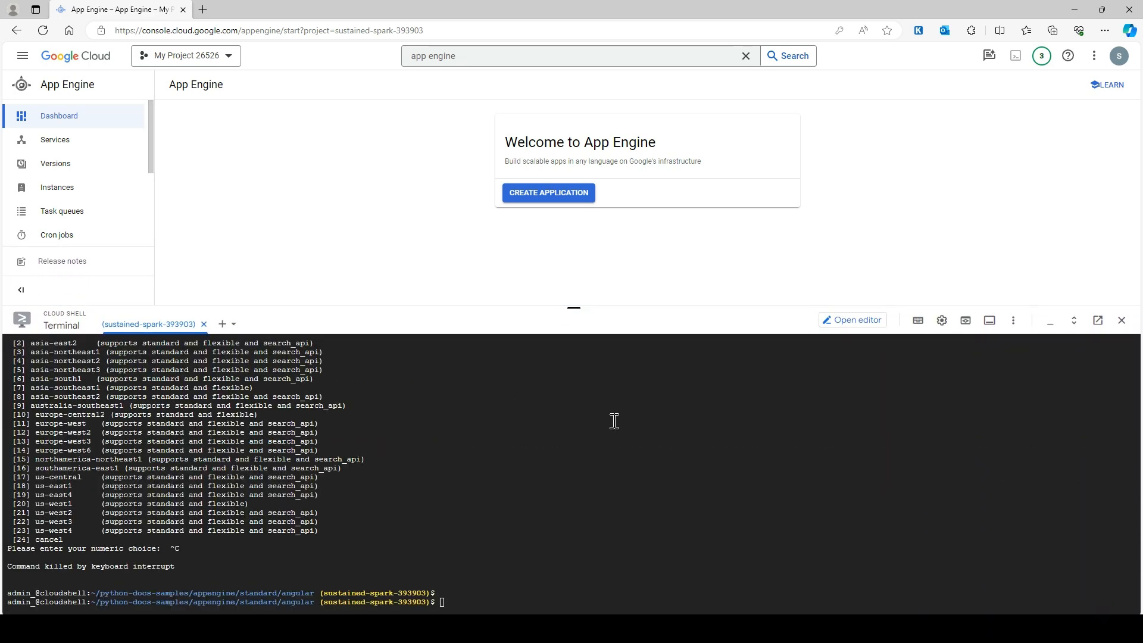
- Clear the Cloud Shell terminal, open the code editor, then return to the terminal
key(ctrl+l)
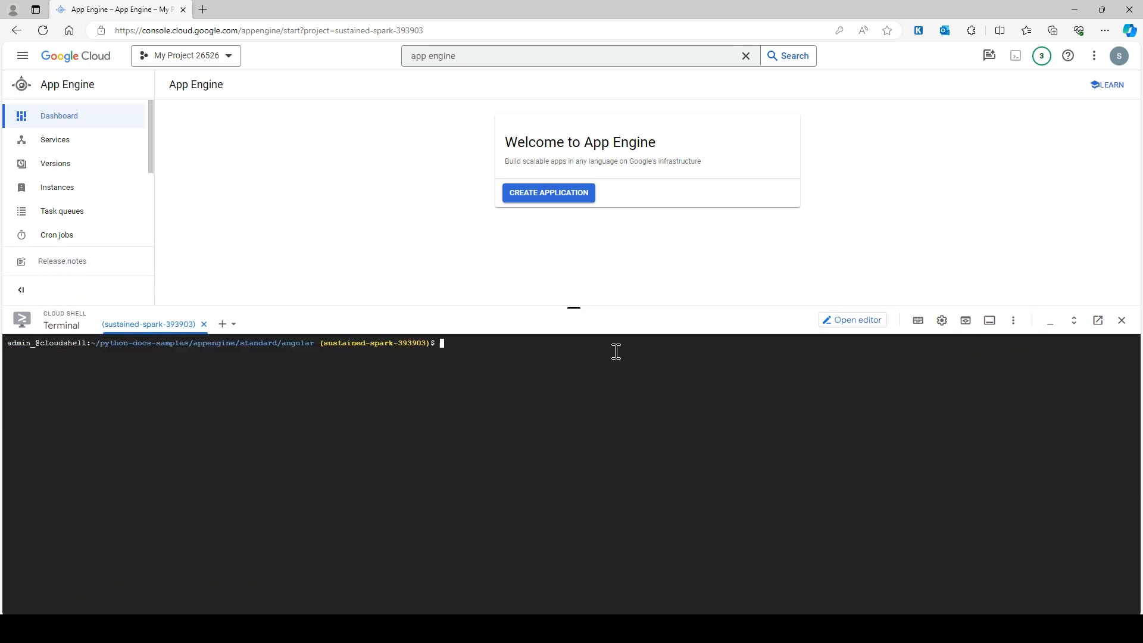
drag(573, 307, 570, 322)
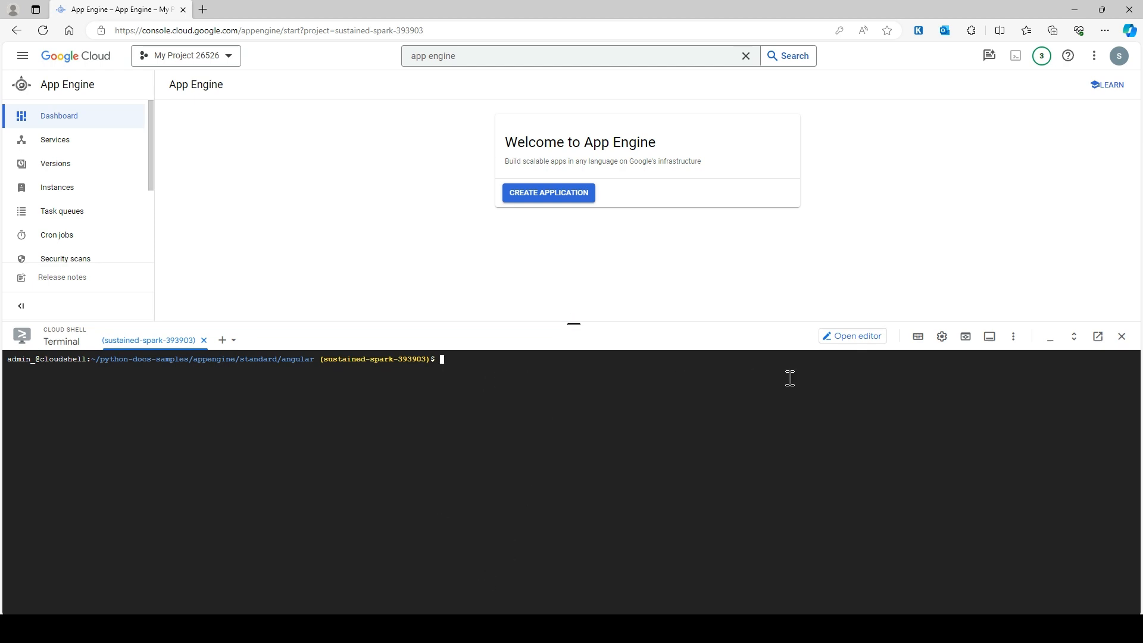
click(848, 339)
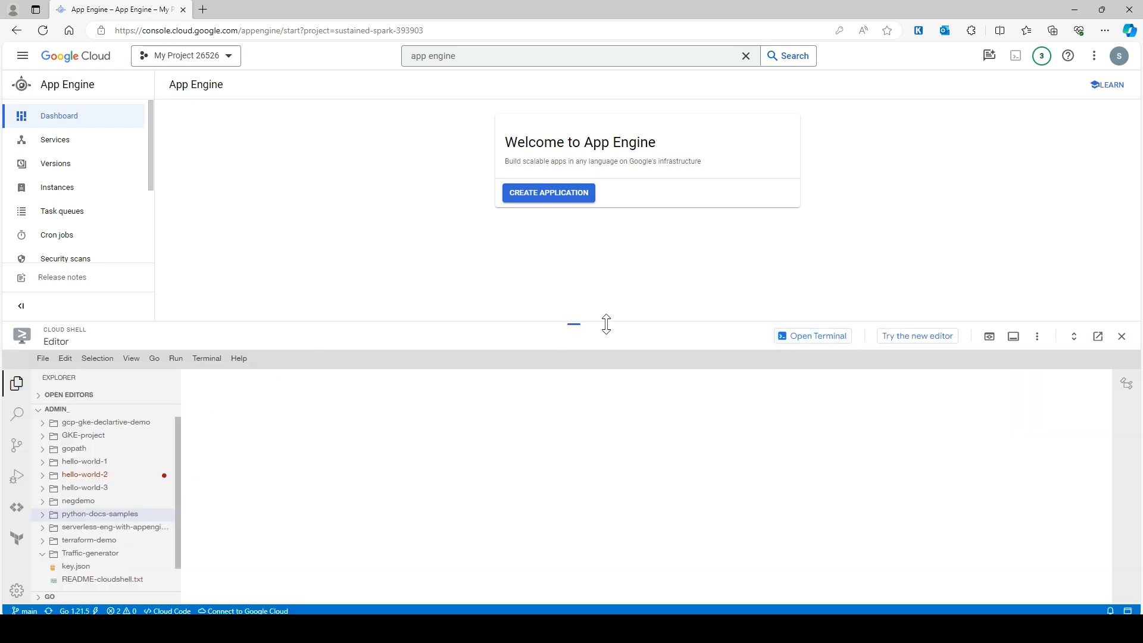
drag(573, 324, 605, 197)
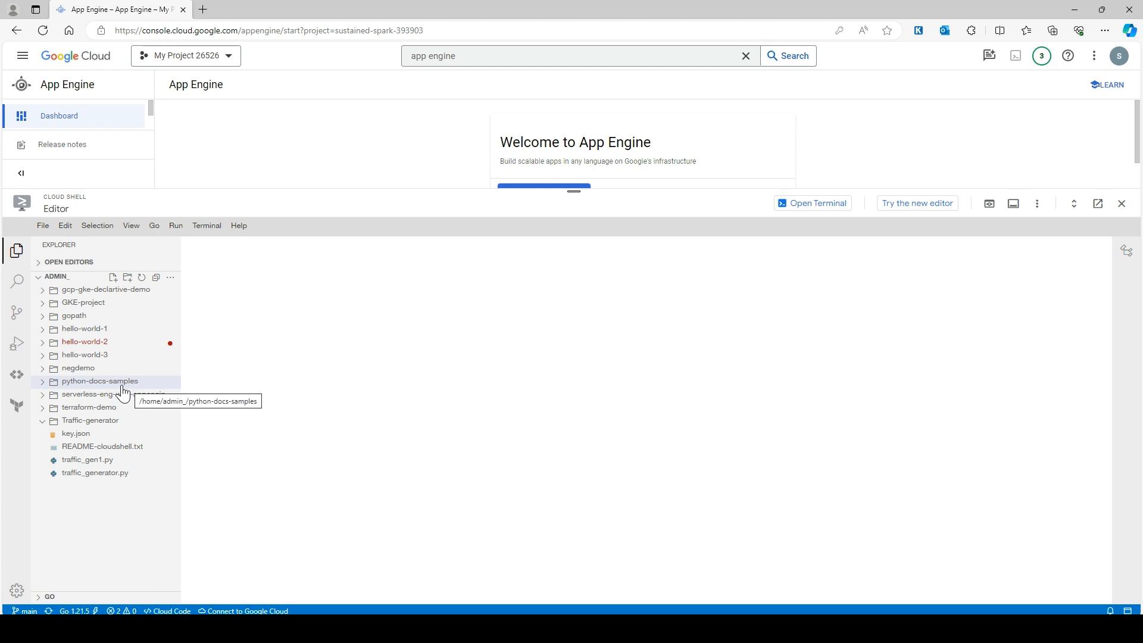
click(806, 205)
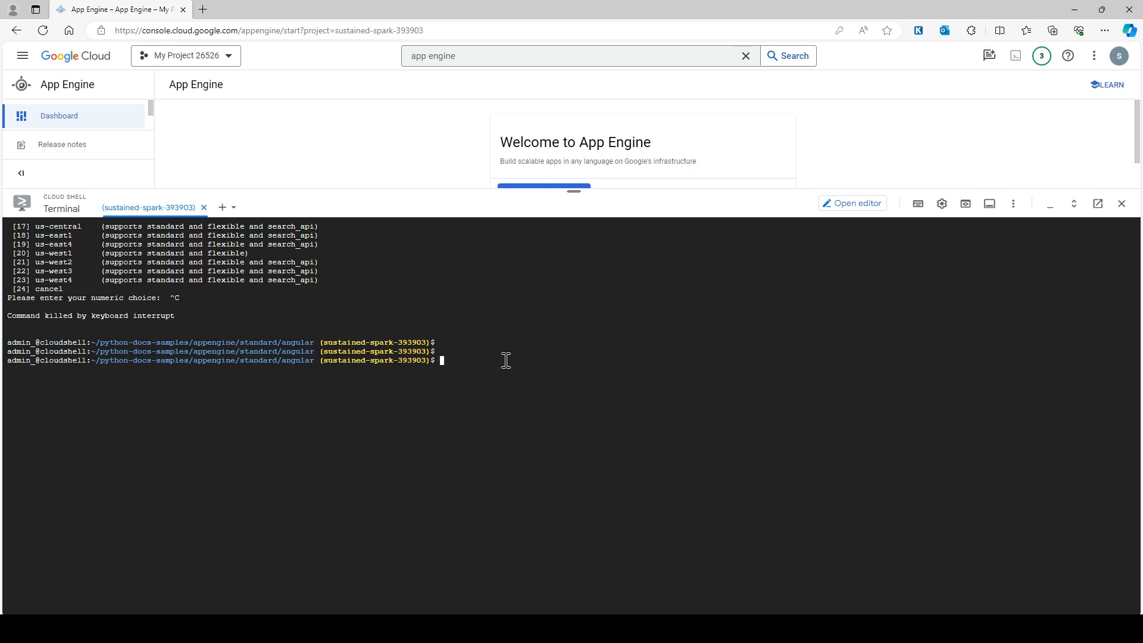
- List the angular sample files with ls and recall dev_appserver.py app.yaml from history
key(ctrl+l)
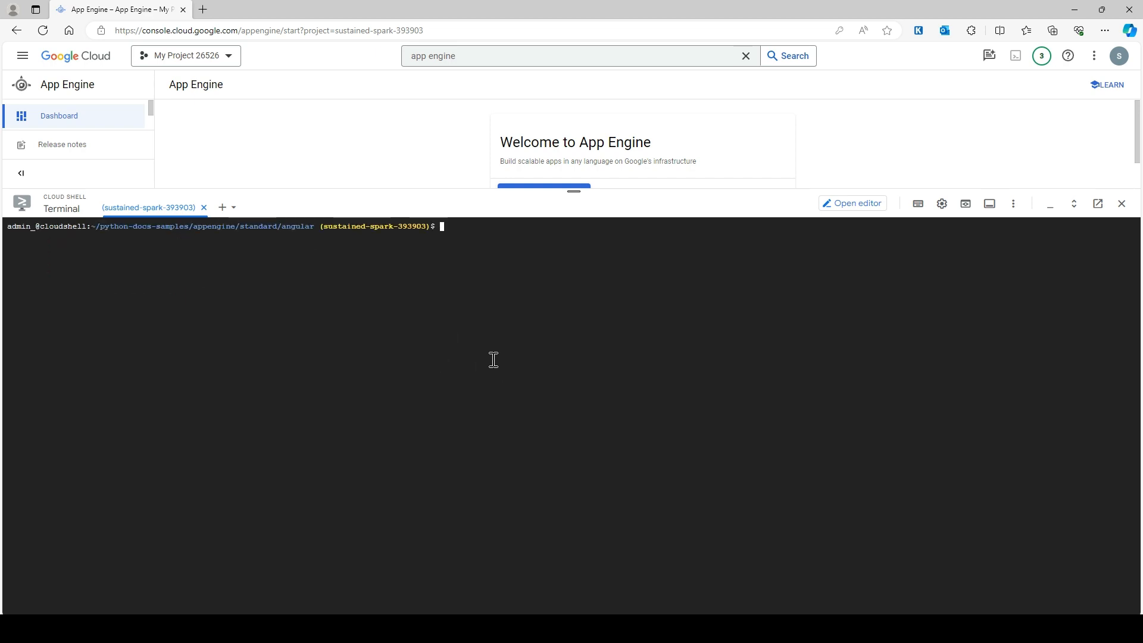
text(ls)
key(Return)
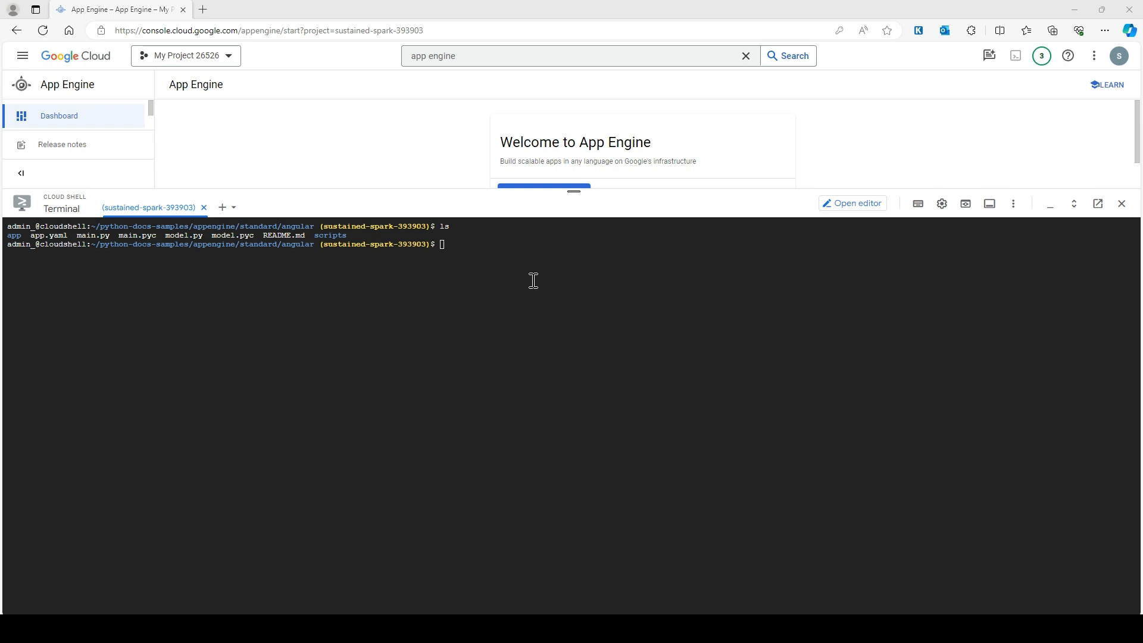
click(487, 256)
key(ctrl+l)
text(ls)
key(Return)
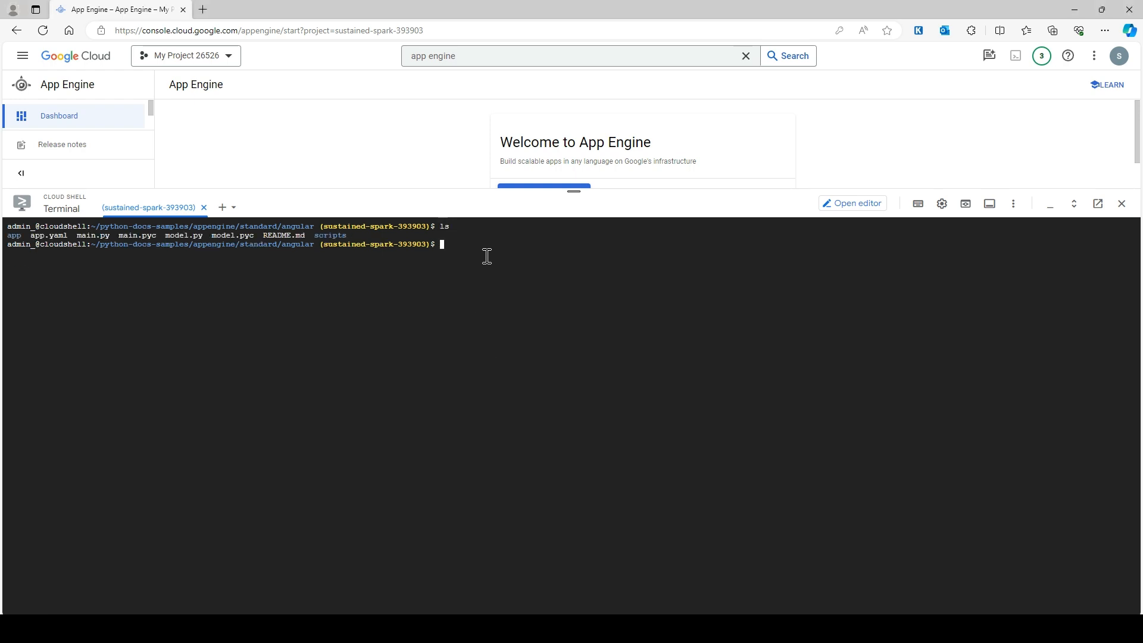
key(Up)
key(Up)
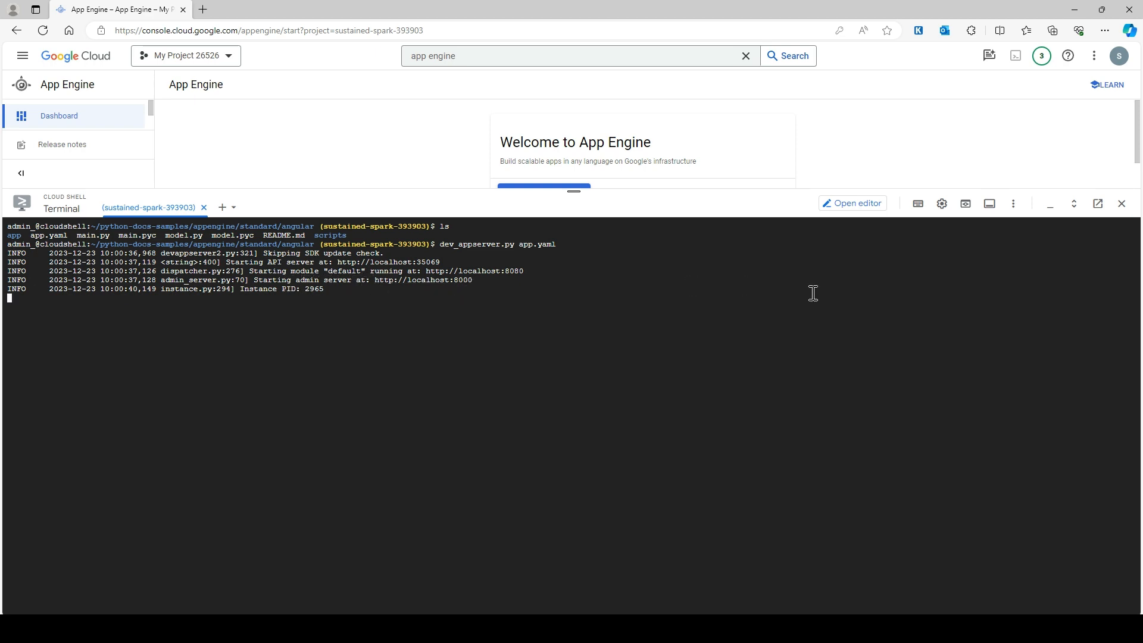
- Preview the app on port 8080 and submit a new guest with first name 's'
click(969, 205)
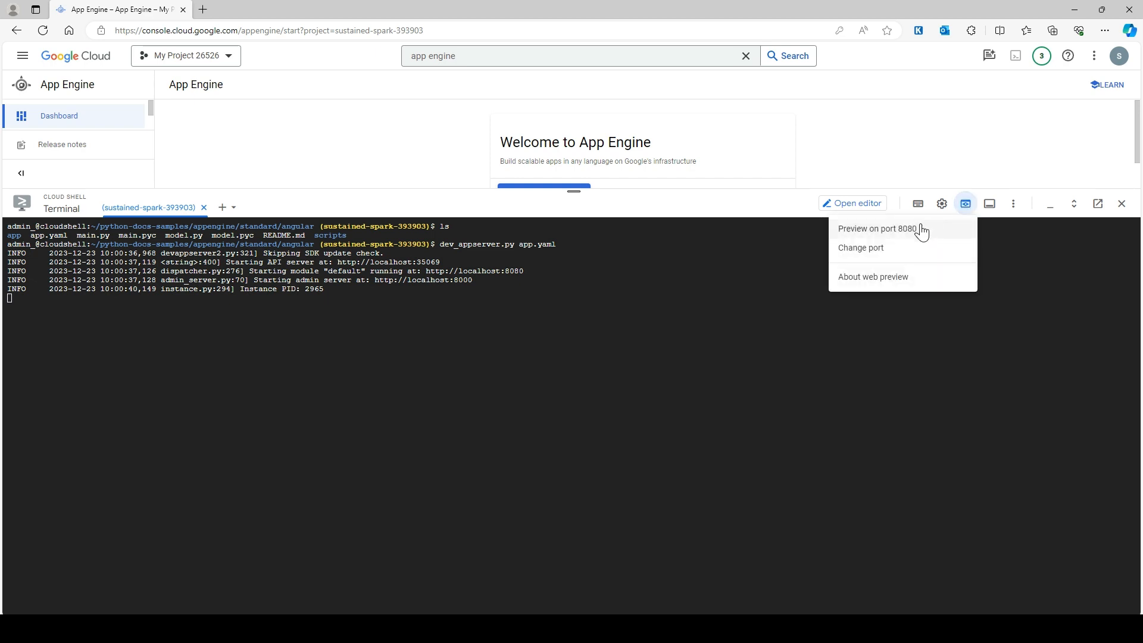
click(913, 227)
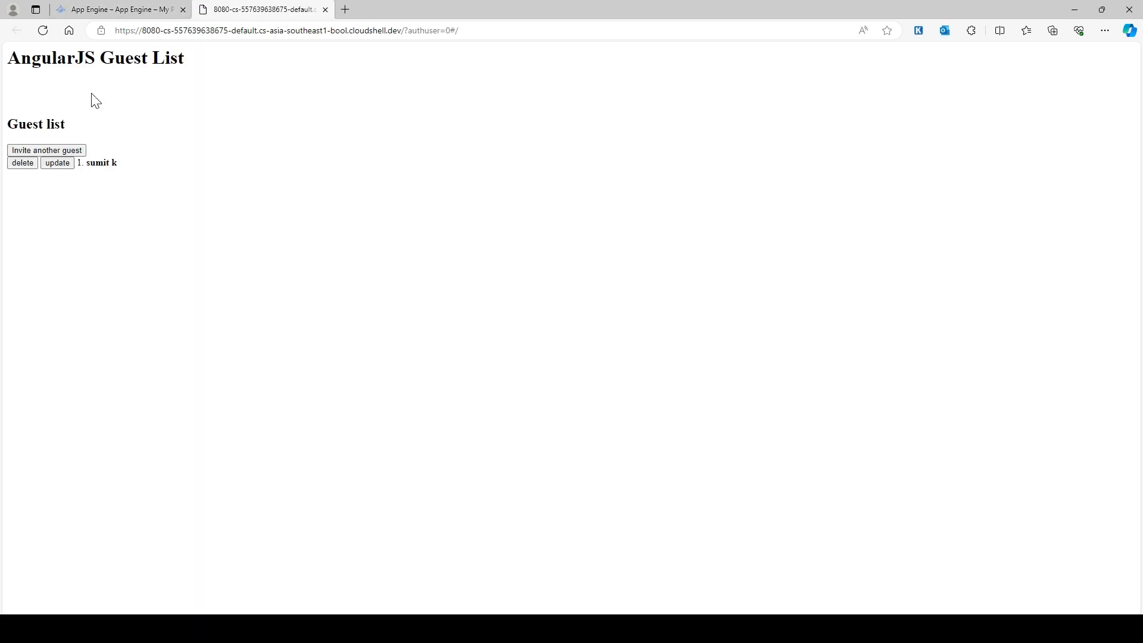
click(30, 150)
click(58, 150)
text(sumit)
key(Tab)
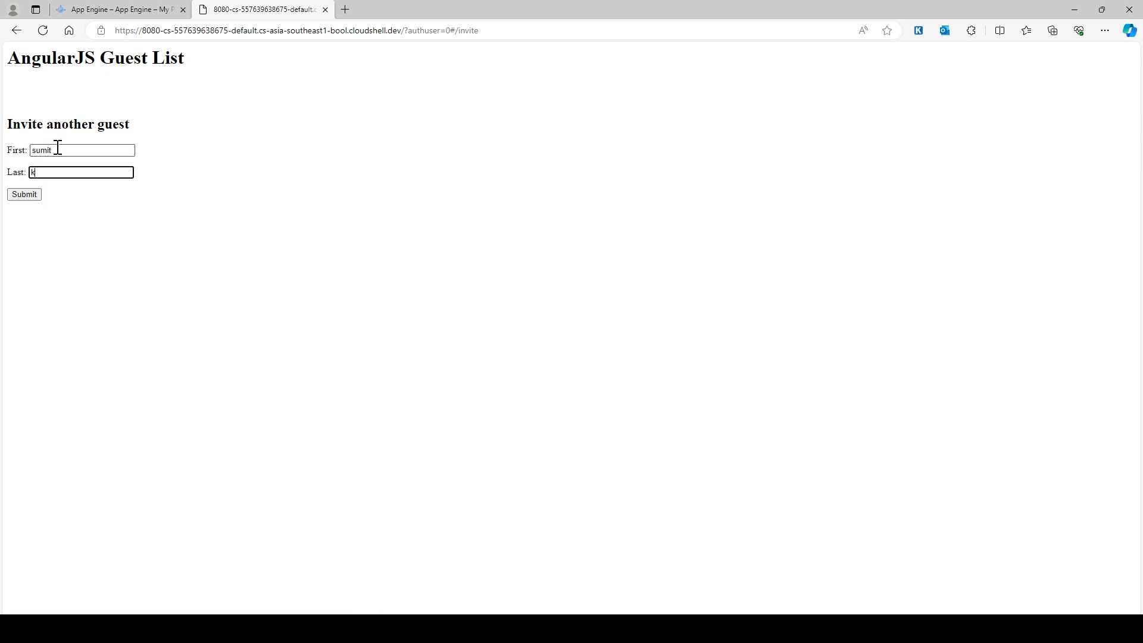
click(15, 196)
- Back in Cloud Shell, stop the local dev server and clear the terminal
click(129, 7)
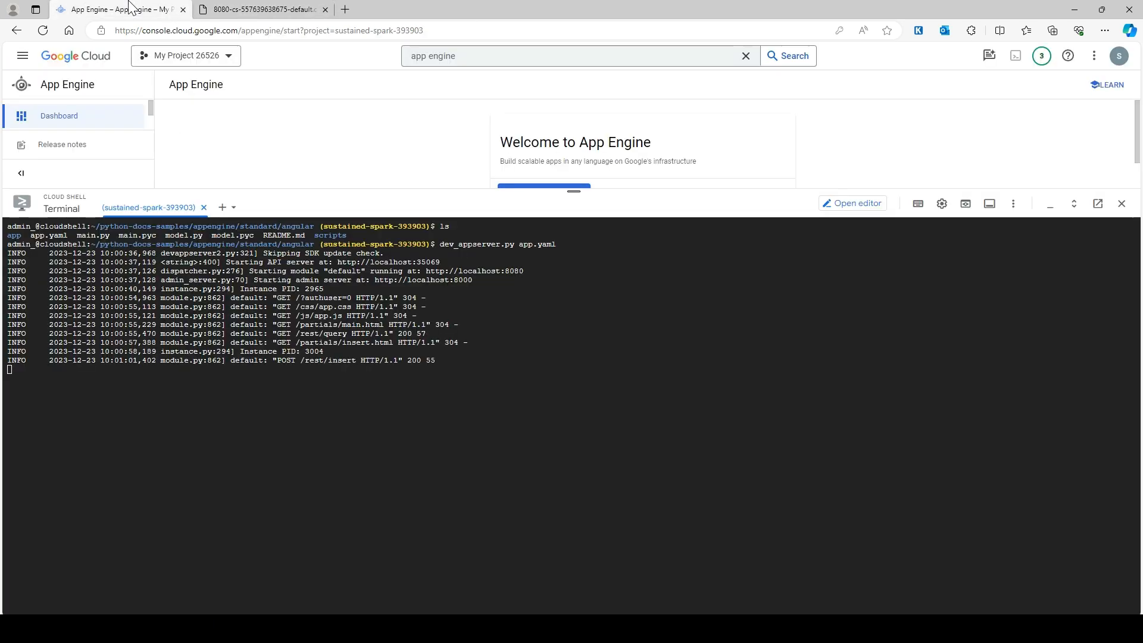
key(ctrl+c)
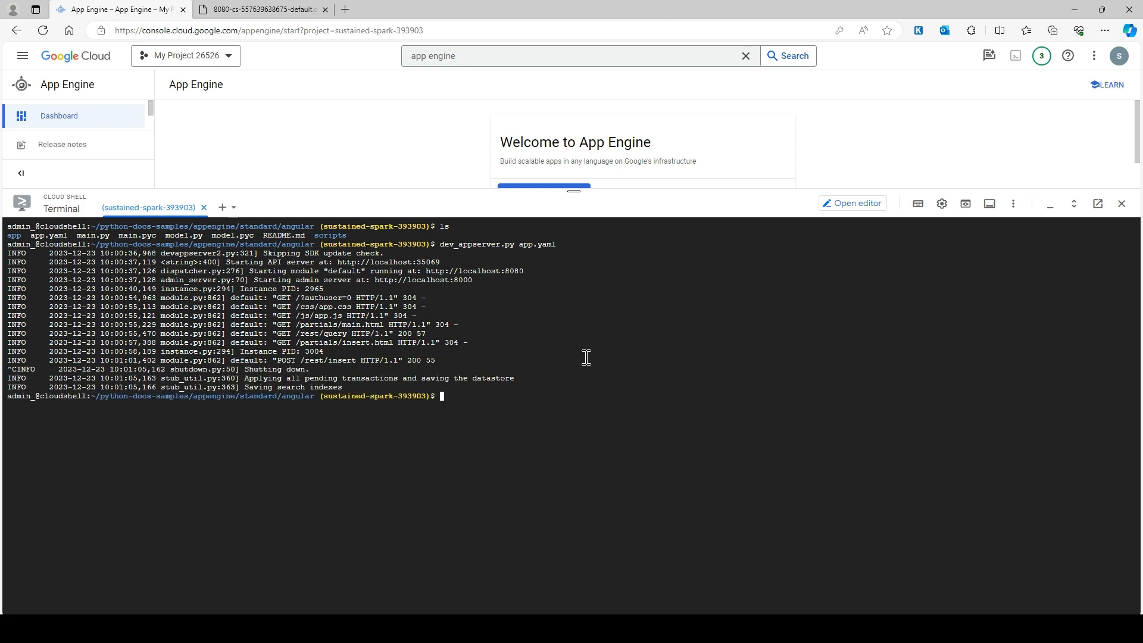
key(ctrl+l)
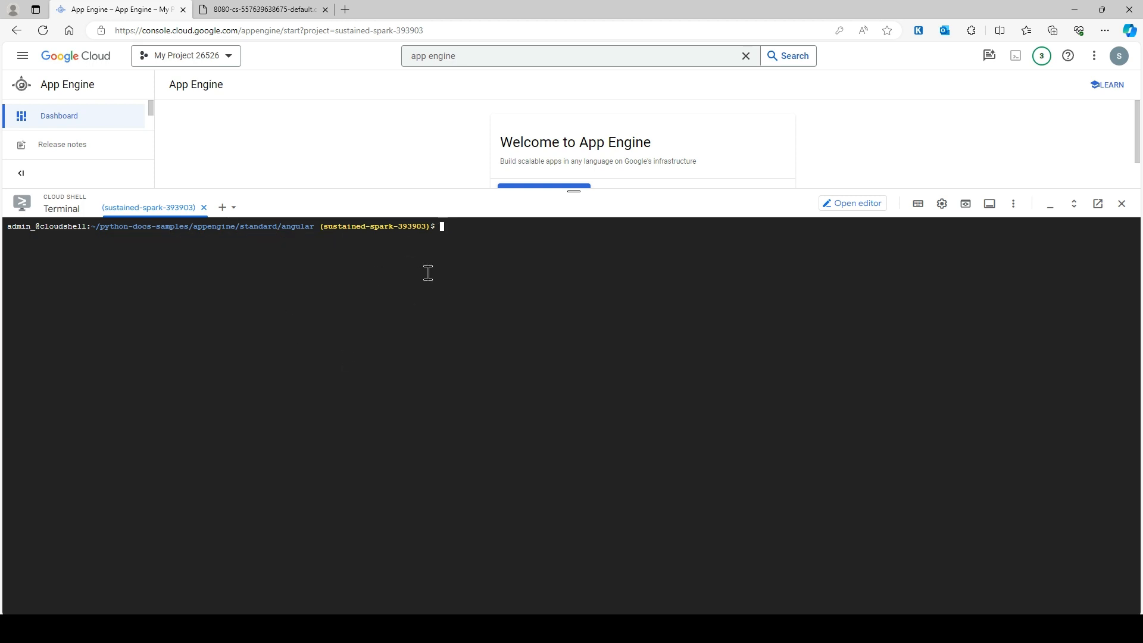
- Adjust the Cloud Shell panel height and zoom the page to 110% during deployment
drag(575, 191, 576, 253)
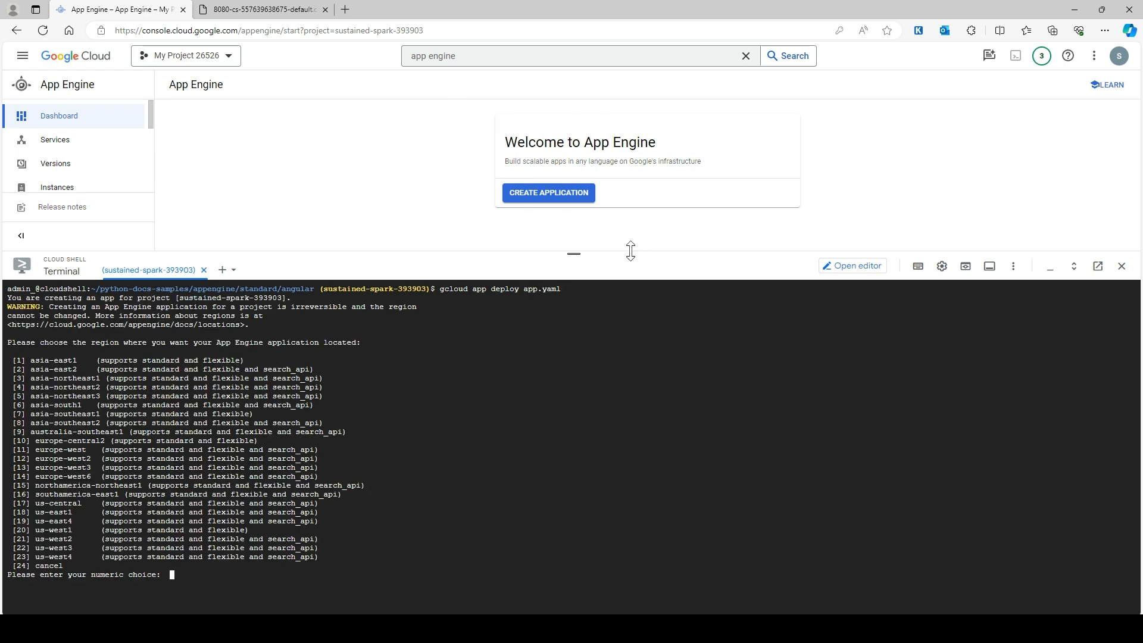
drag(574, 254, 574, 237)
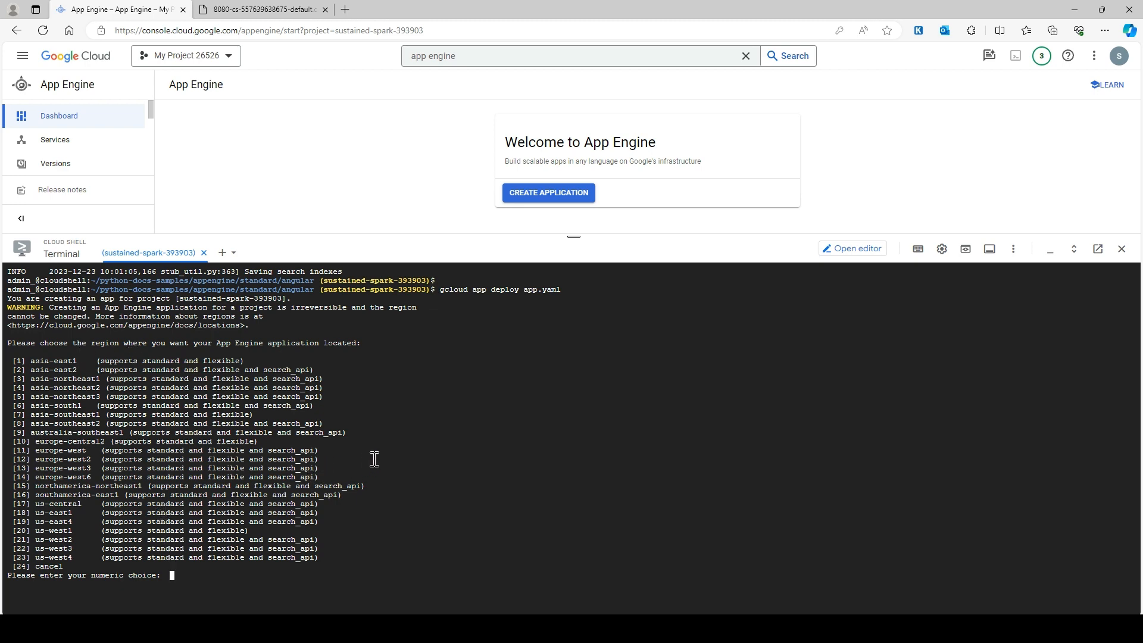
key(ctrl+plus)
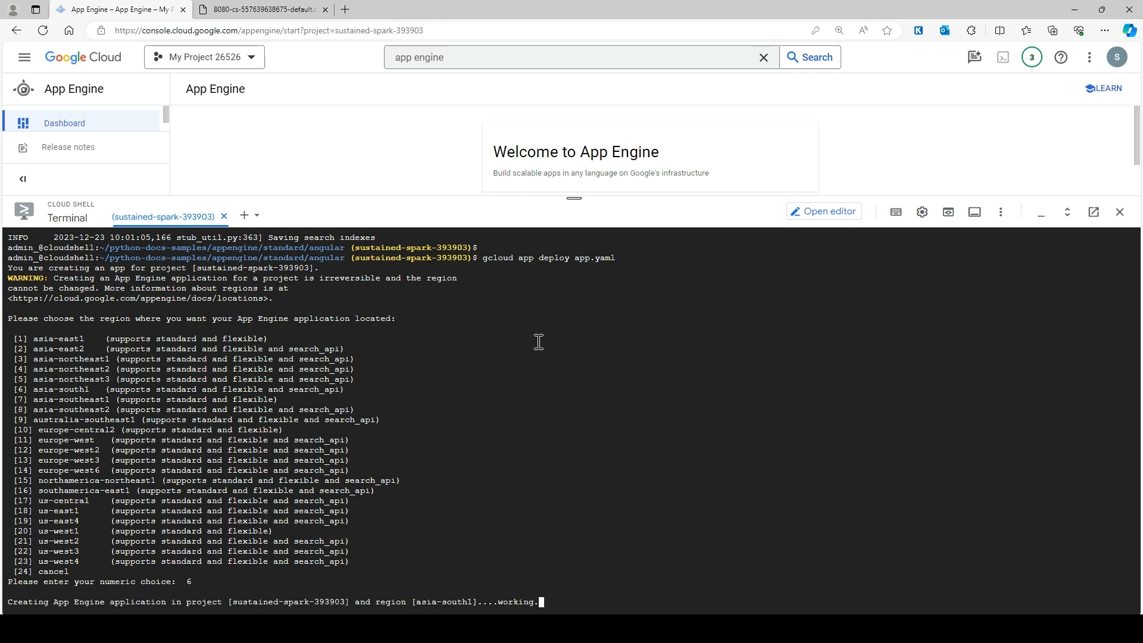
mouse_move(574, 198)
mouse_down()
mouse_move(575, 224)
mouse_move(584, 185)
mouse_up()
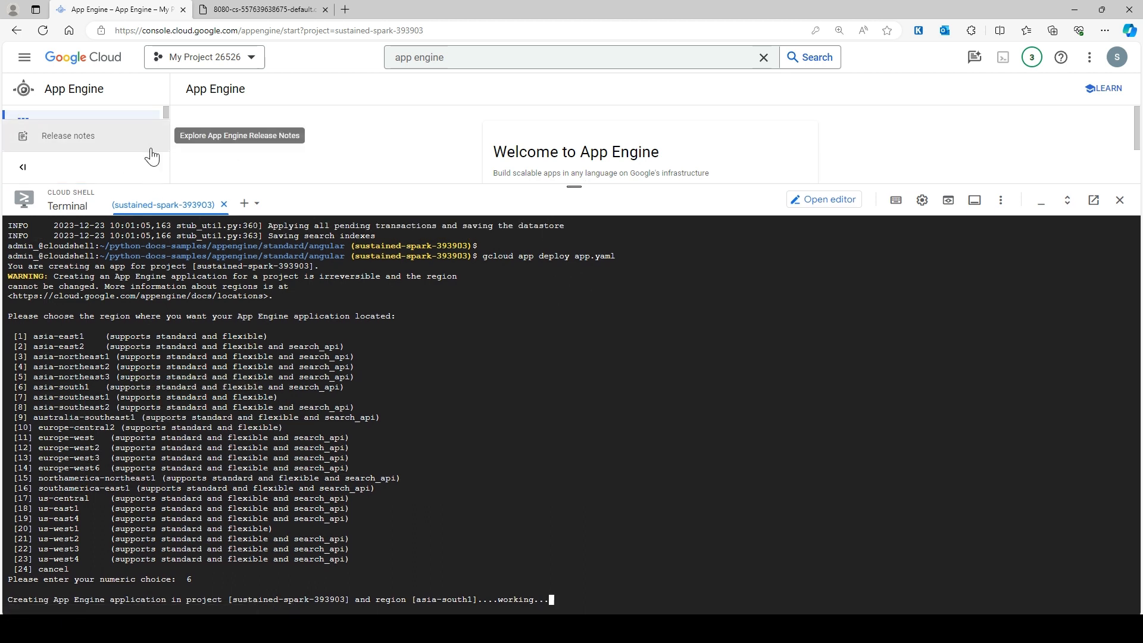
drag(574, 186, 575, 311)
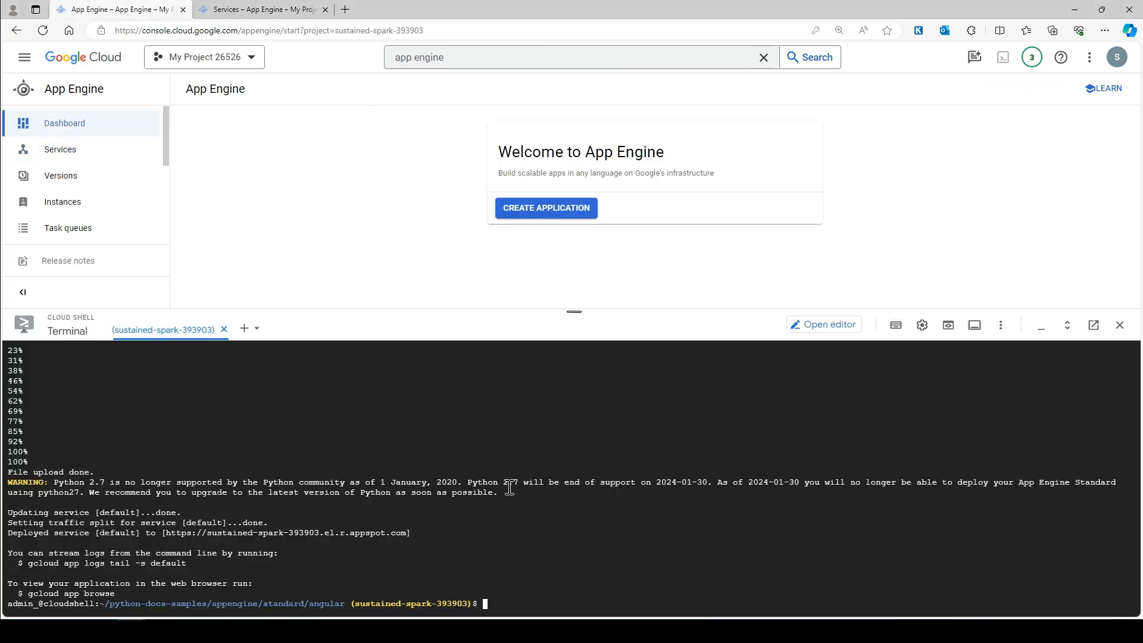
- Run gcloud app browse in Cloud Shell and select the printed appspot.com URL
drag(574, 311, 575, 250)
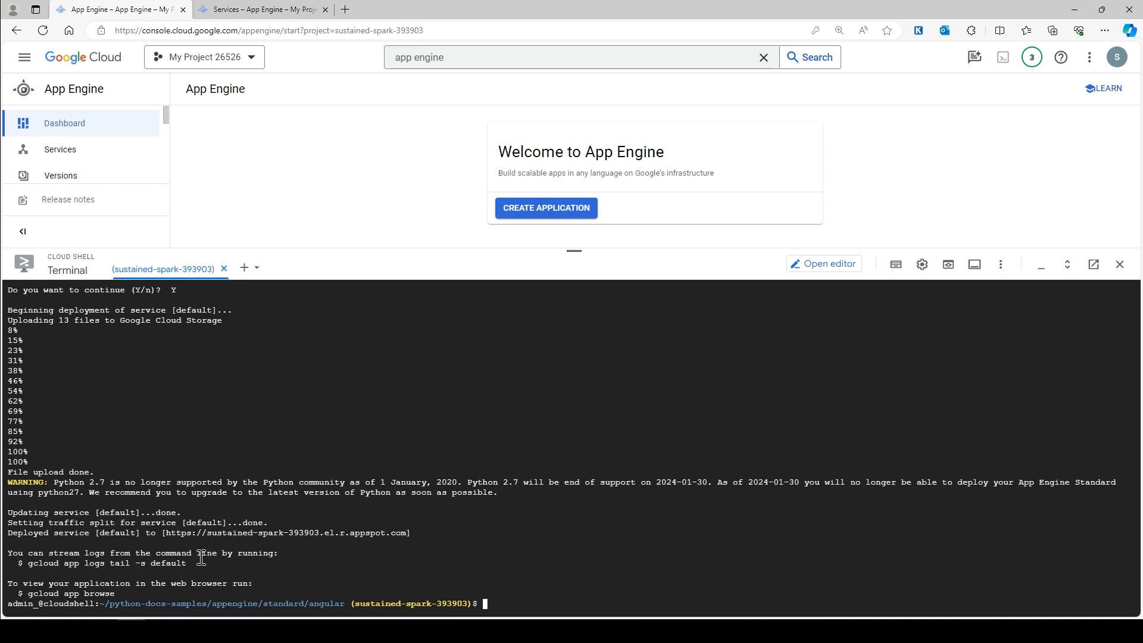
drag(121, 595, 25, 596)
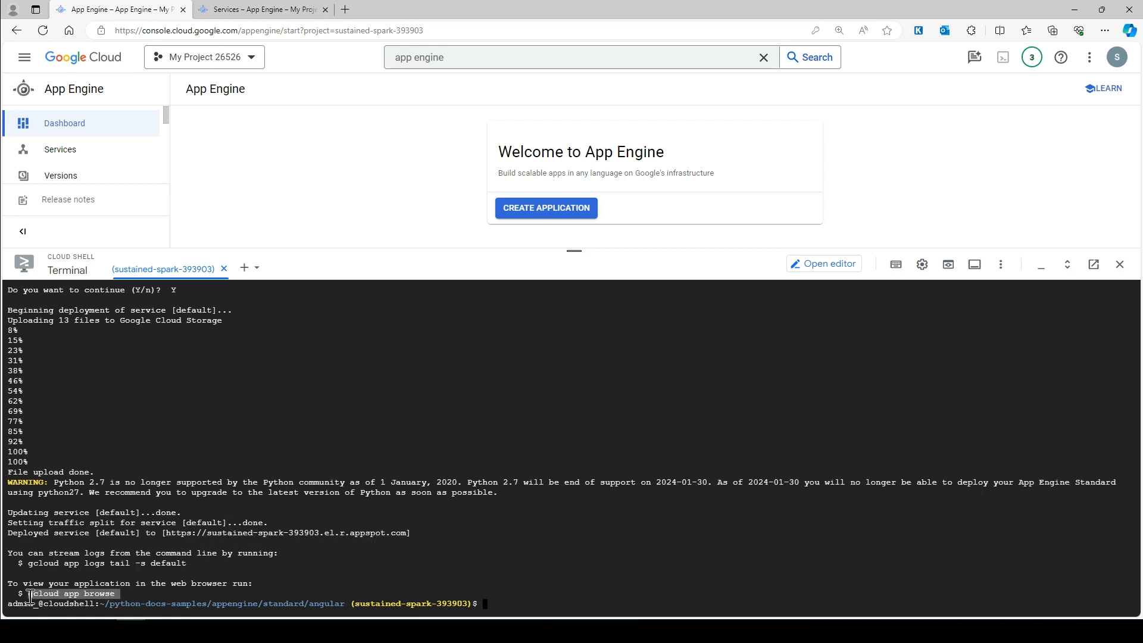
key(ctrl+v)
key(Return)
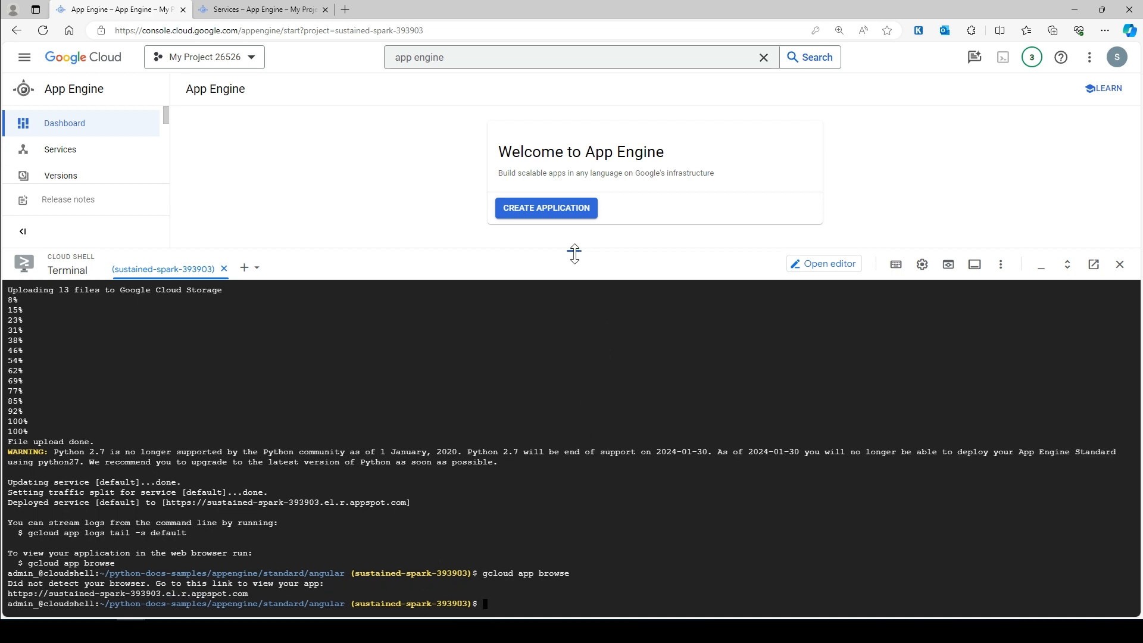
drag(252, 594, 16, 596)
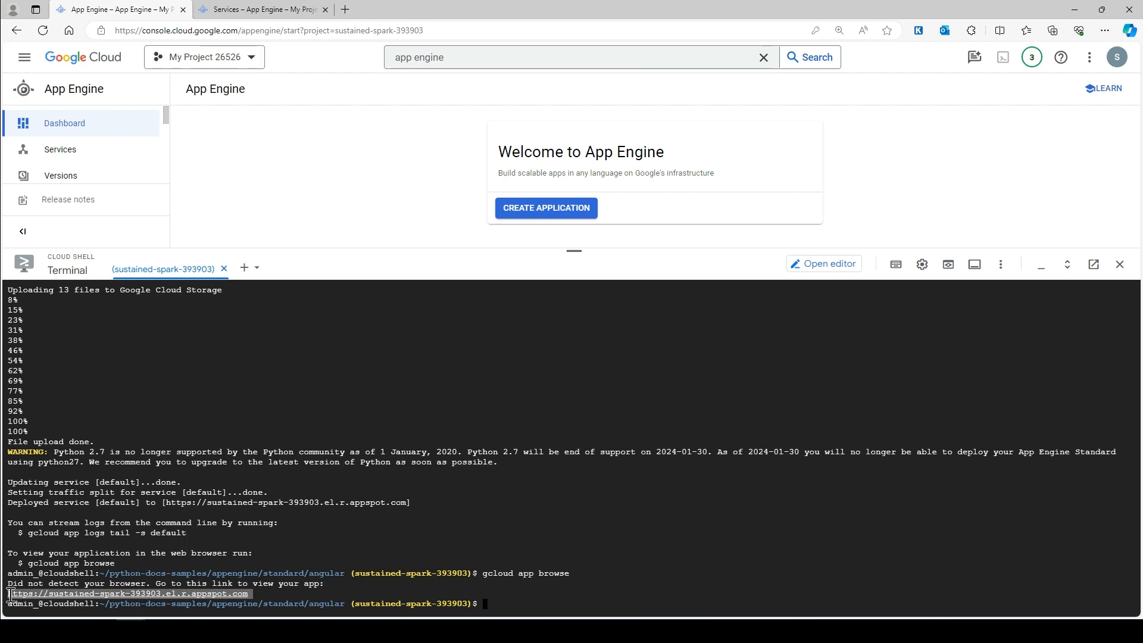
- Load the copied appspot URL in a new tab to check the Guest List app, then close it
click(345, 9)
key(ctrl+v)
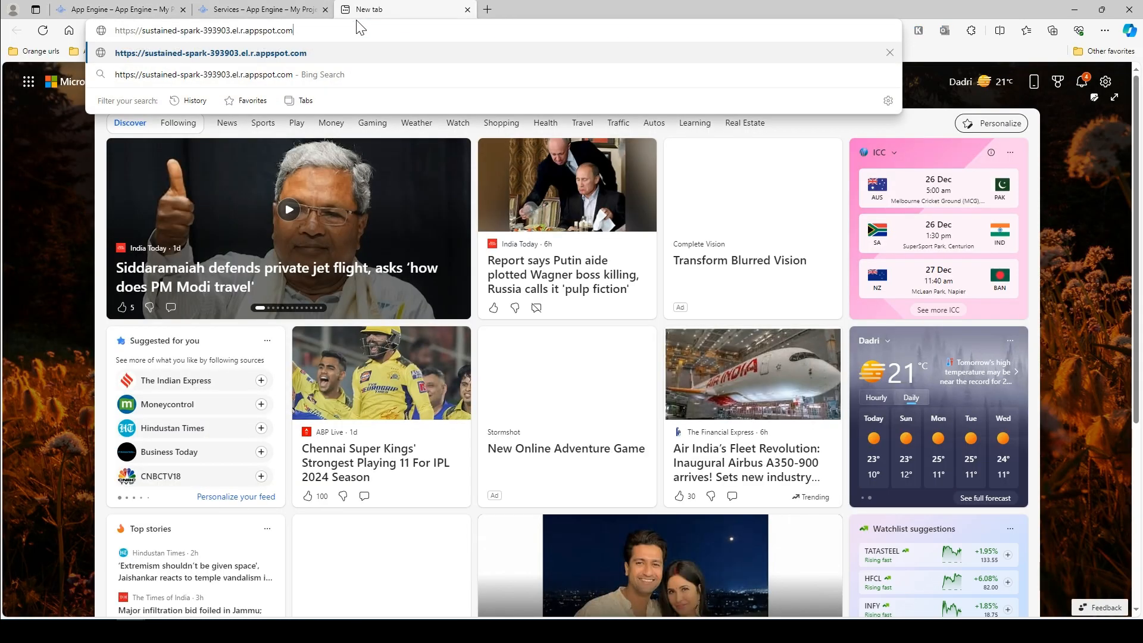
key(Return)
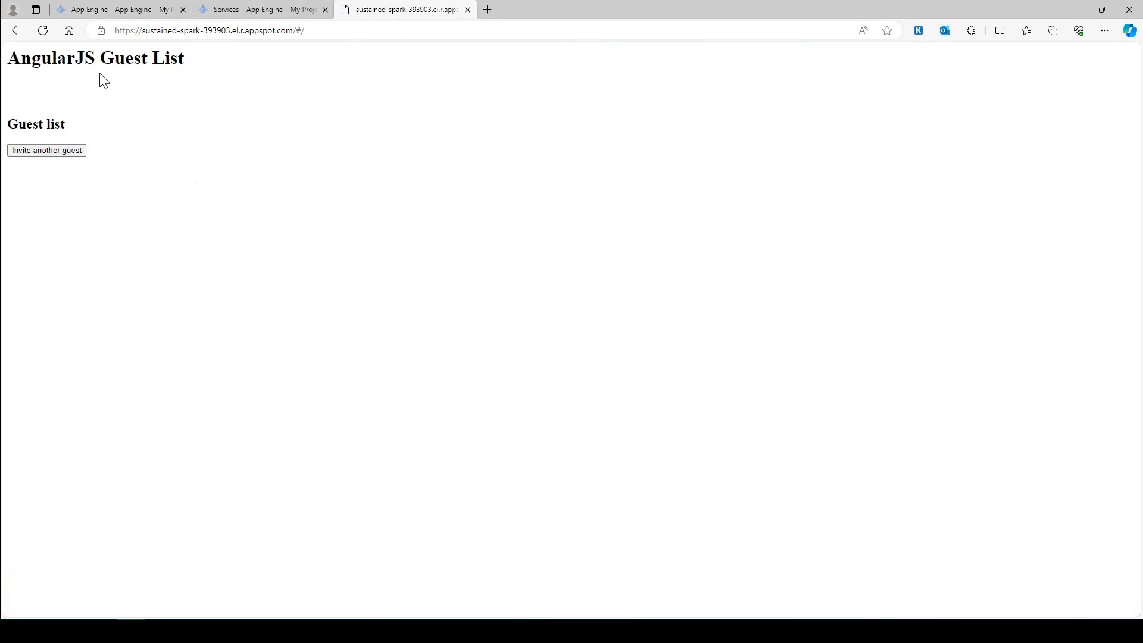
click(467, 10)
- Open the default service's live site from Services, close it, and shrink Cloud Shell on the Dashboard
click(289, 8)
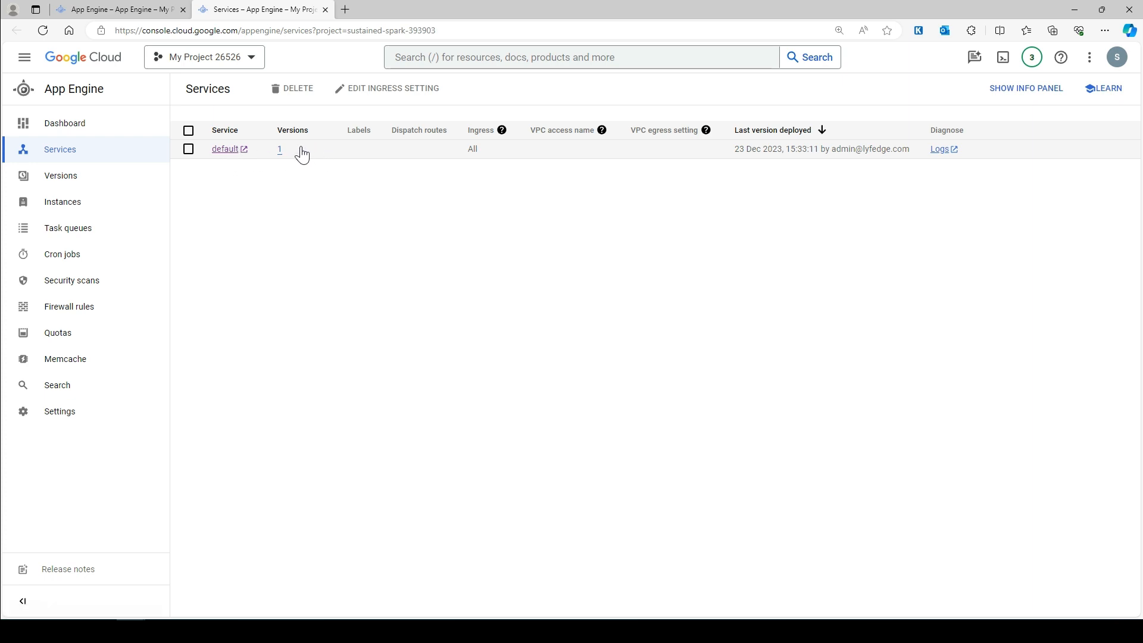
click(226, 150)
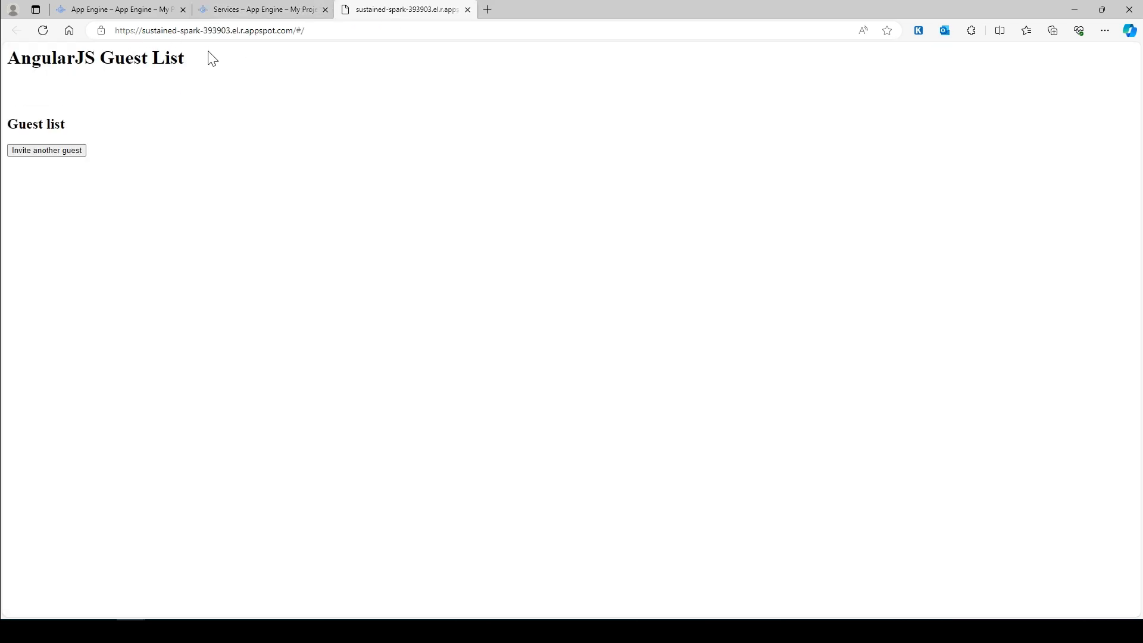
click(468, 9)
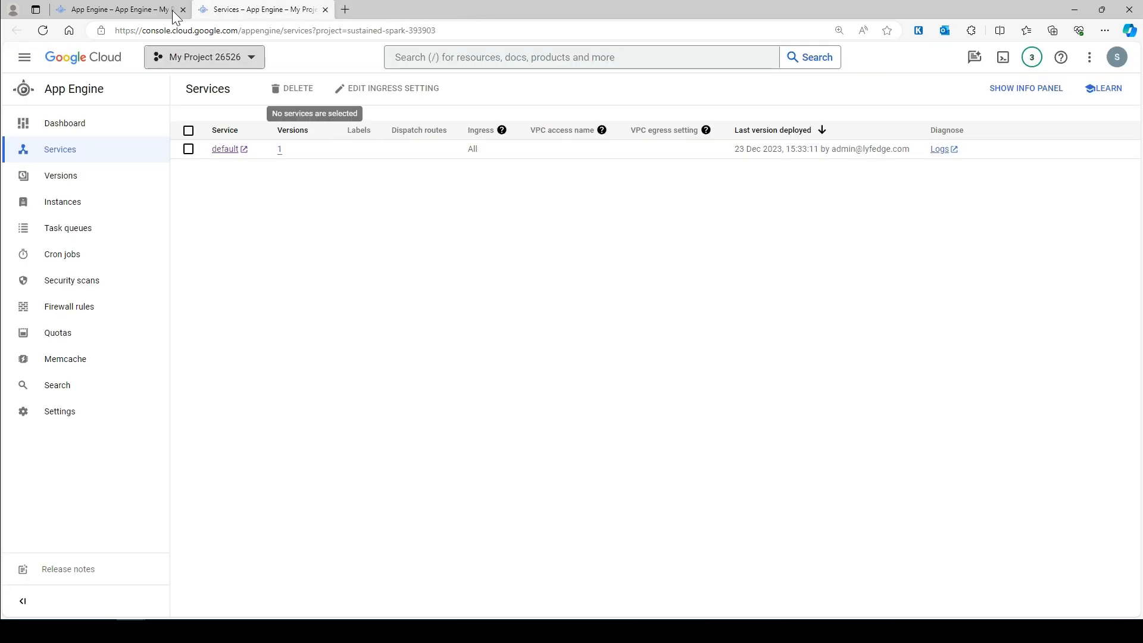
click(113, 7)
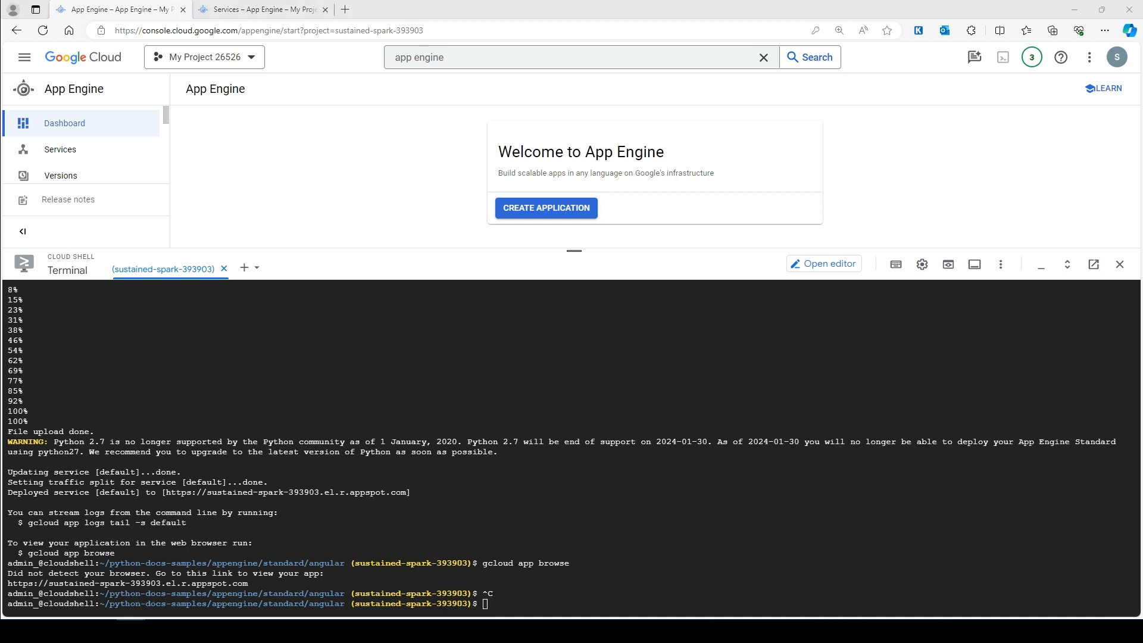
drag(574, 250, 578, 341)
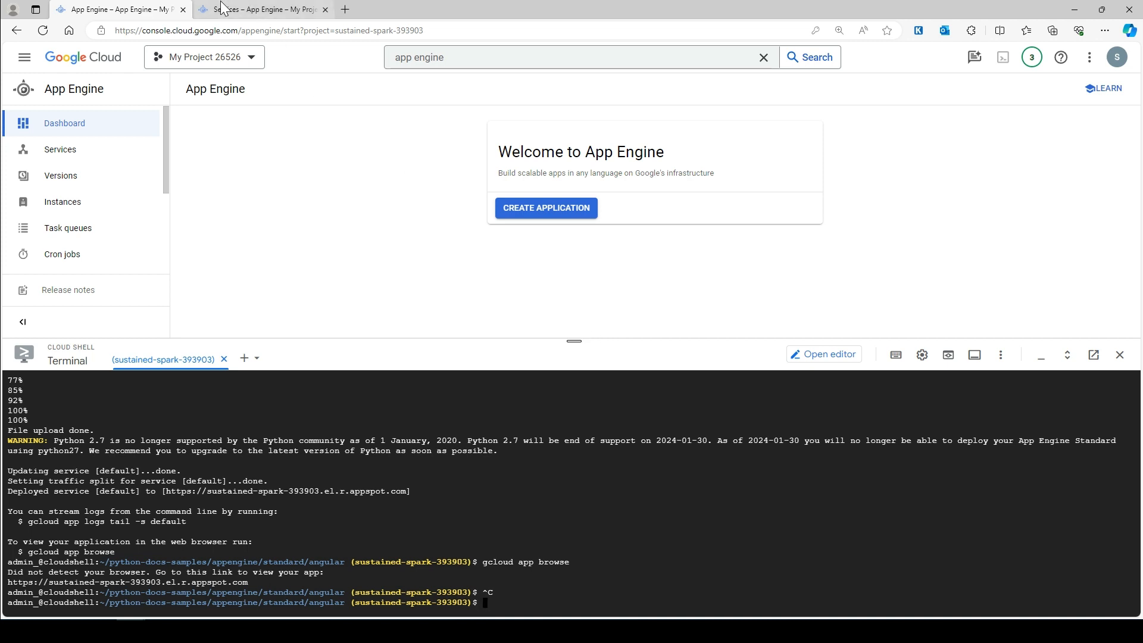
- Open Identity-Aware Proxy from the Navigation menu and show its Applications list
click(285, 9)
click(25, 58)
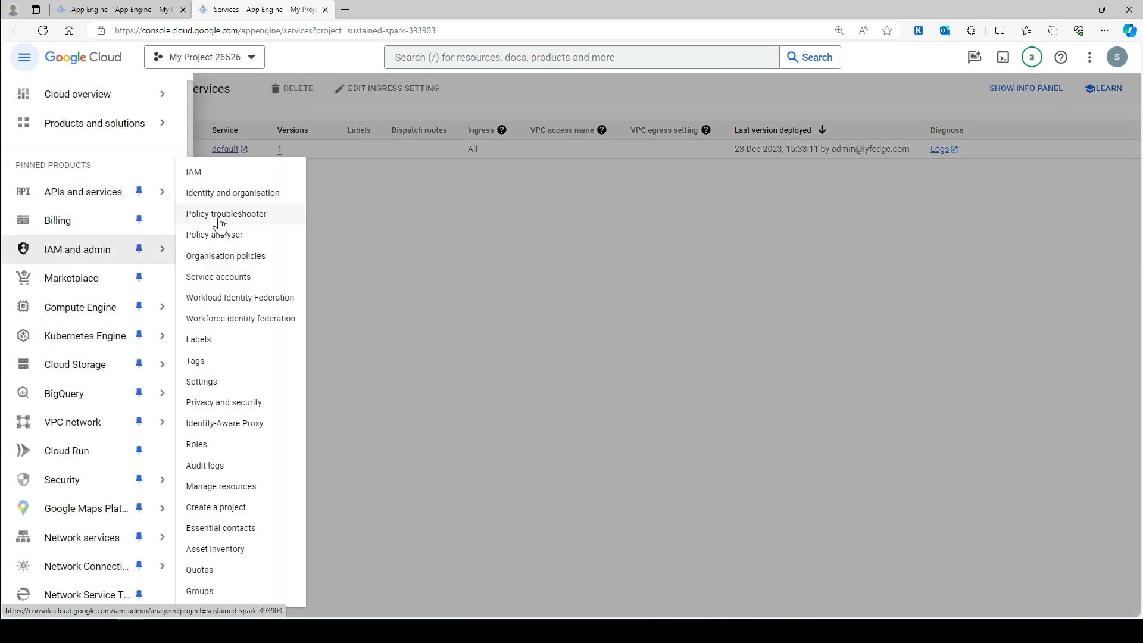
click(232, 430)
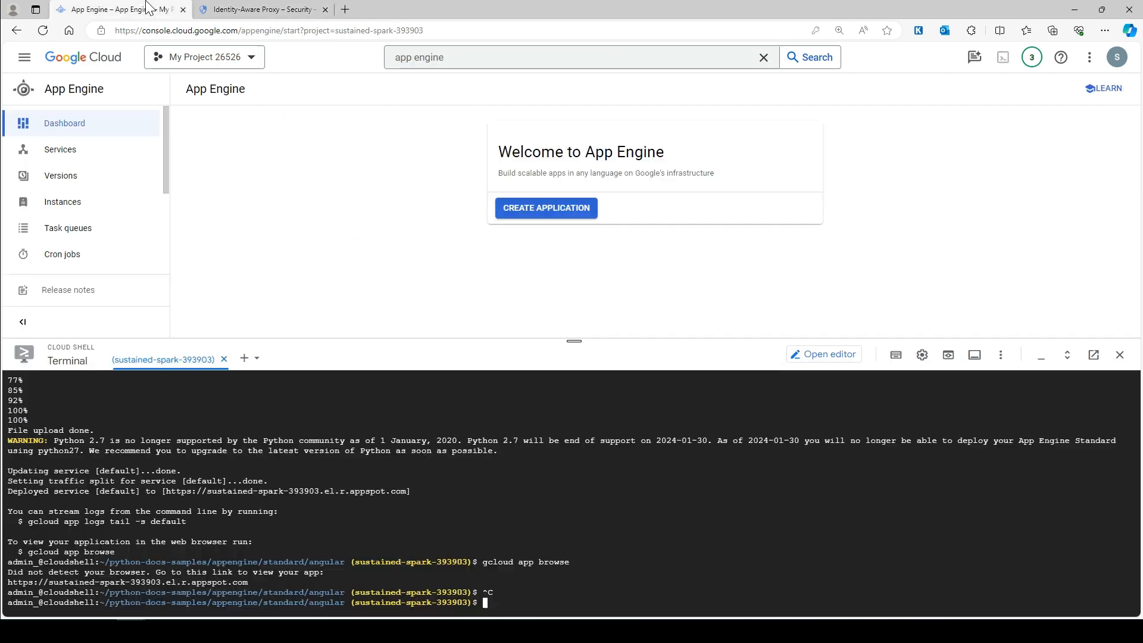
click(149, 9)
click(94, 127)
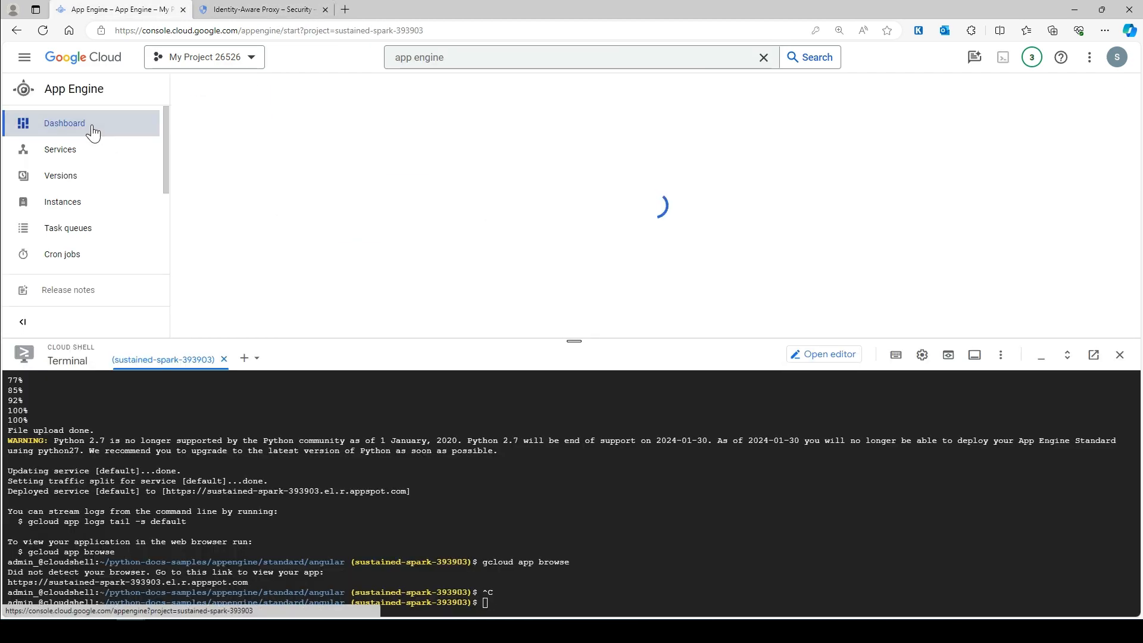
click(84, 152)
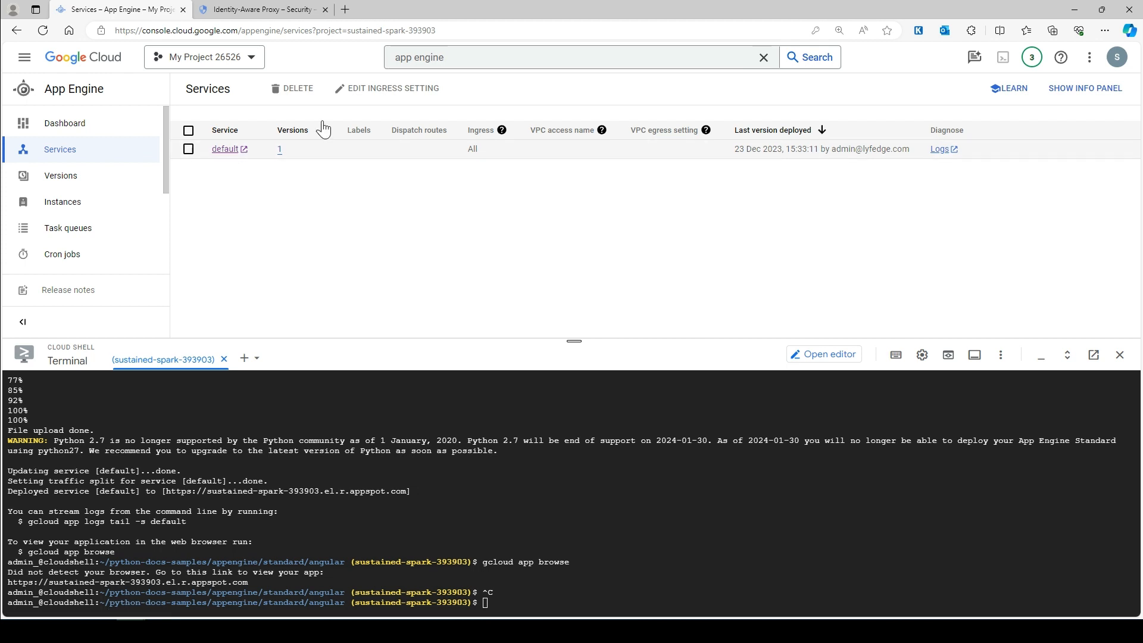
click(269, 9)
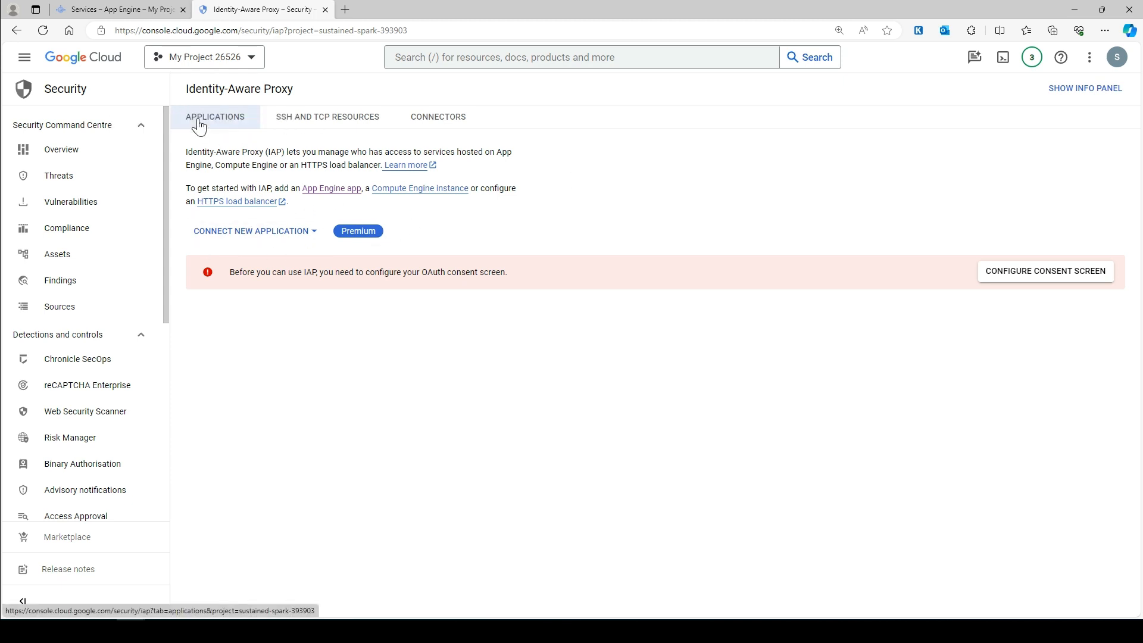
drag(277, 120, 316, 138)
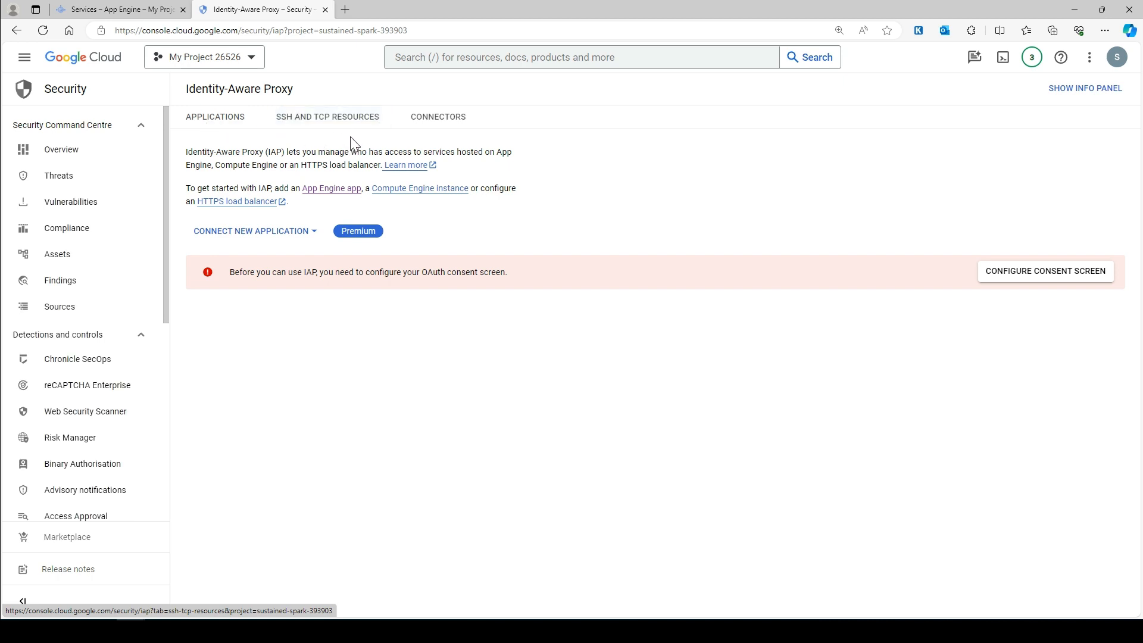
click(221, 130)
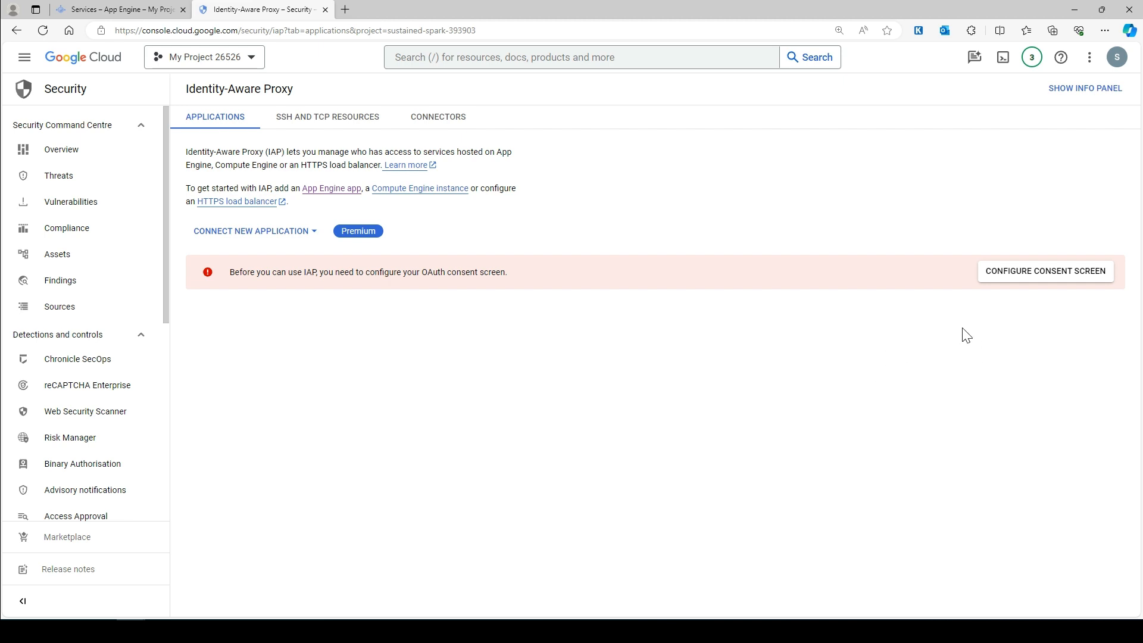
- Configure the OAuth consent screen with Internal user type and create the registration
click(1057, 273)
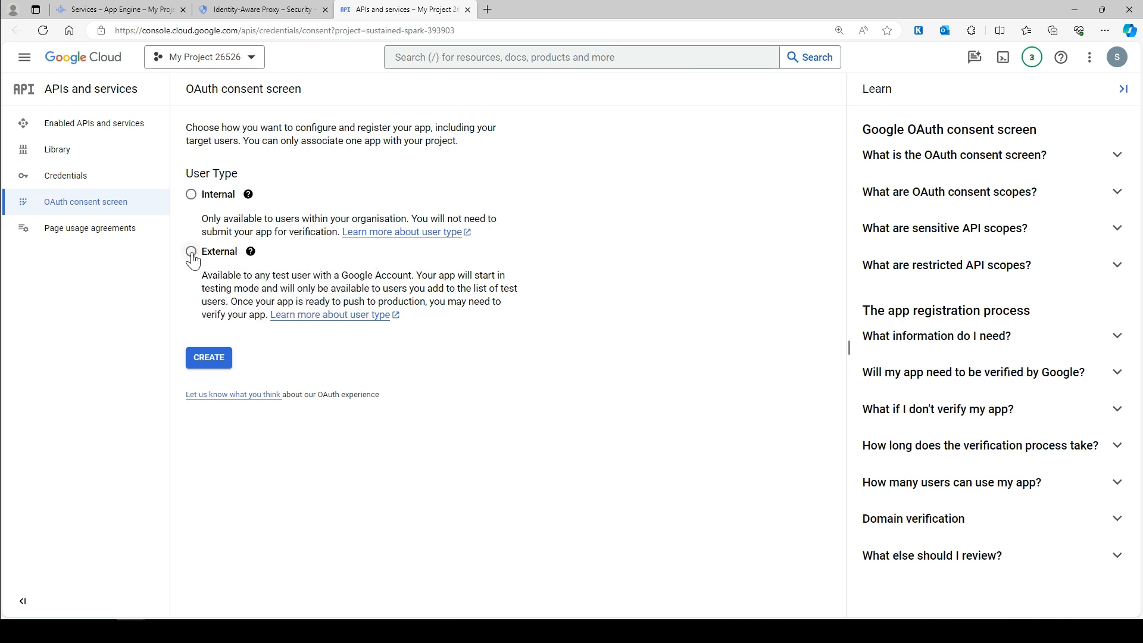
click(191, 195)
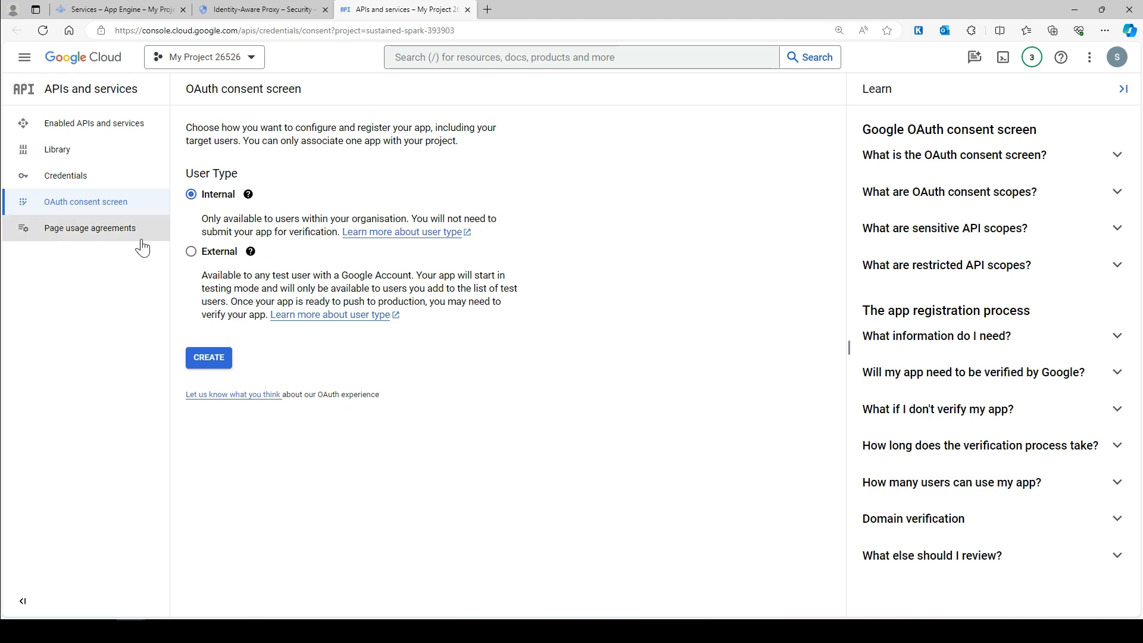
click(210, 358)
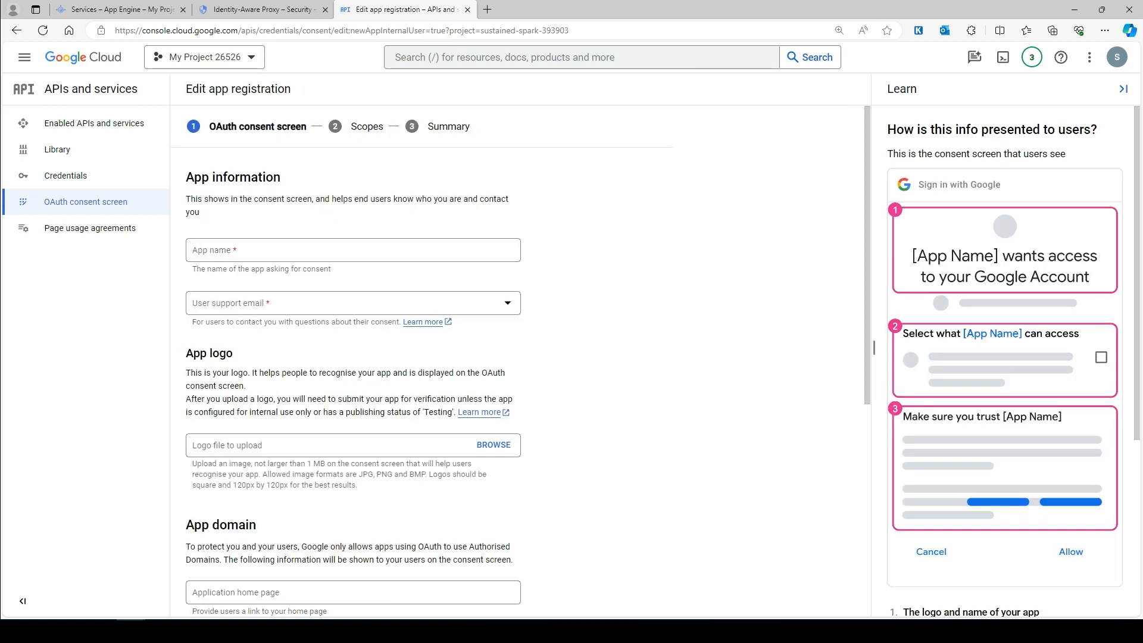
- Enter 'app' as the app name and choose the account email as user support email
click(237, 251)
text(application)
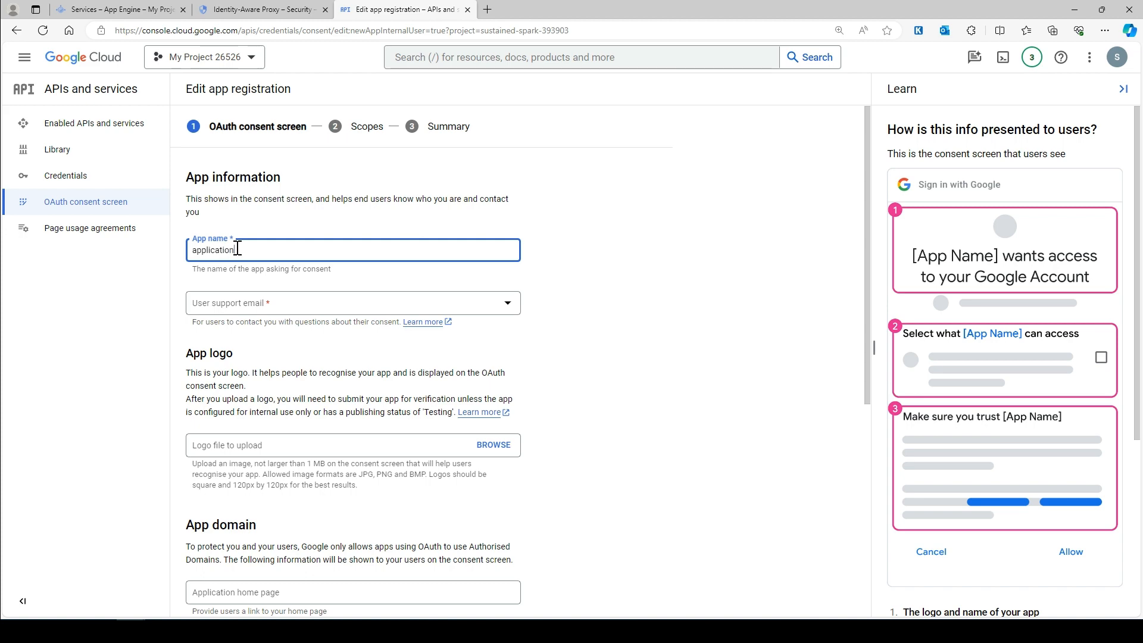
scroll(286, 195, down, 3)
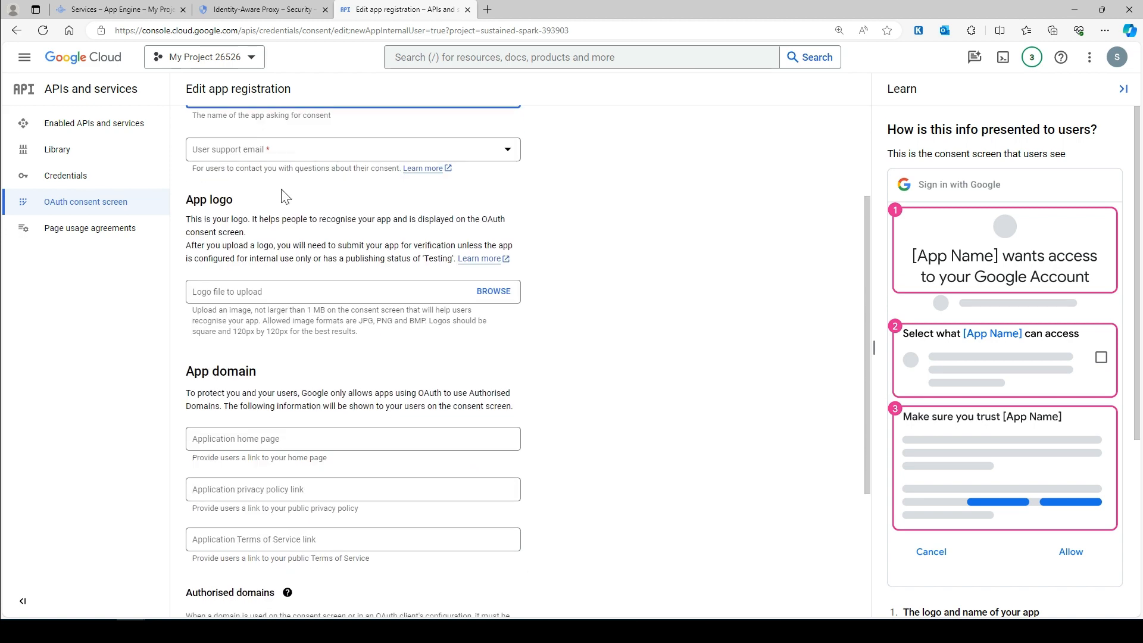
click(281, 156)
click(362, 166)
click(293, 156)
click(274, 160)
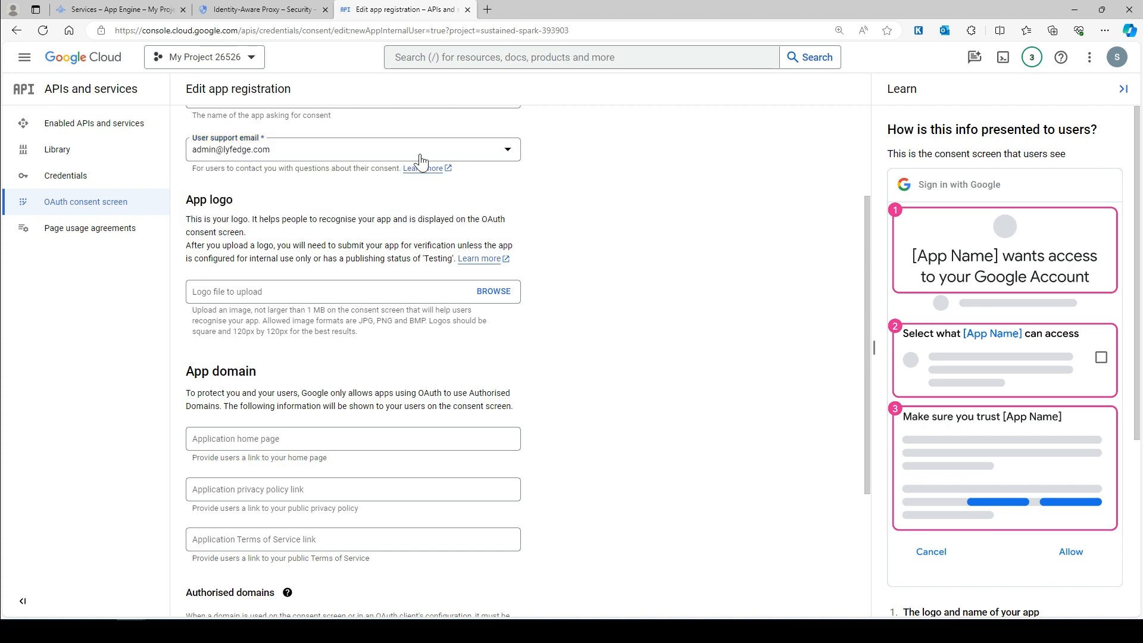
- Upload cat.jpg as the app logo
scroll(426, 161, down, 3)
click(494, 138)
click(194, 358)
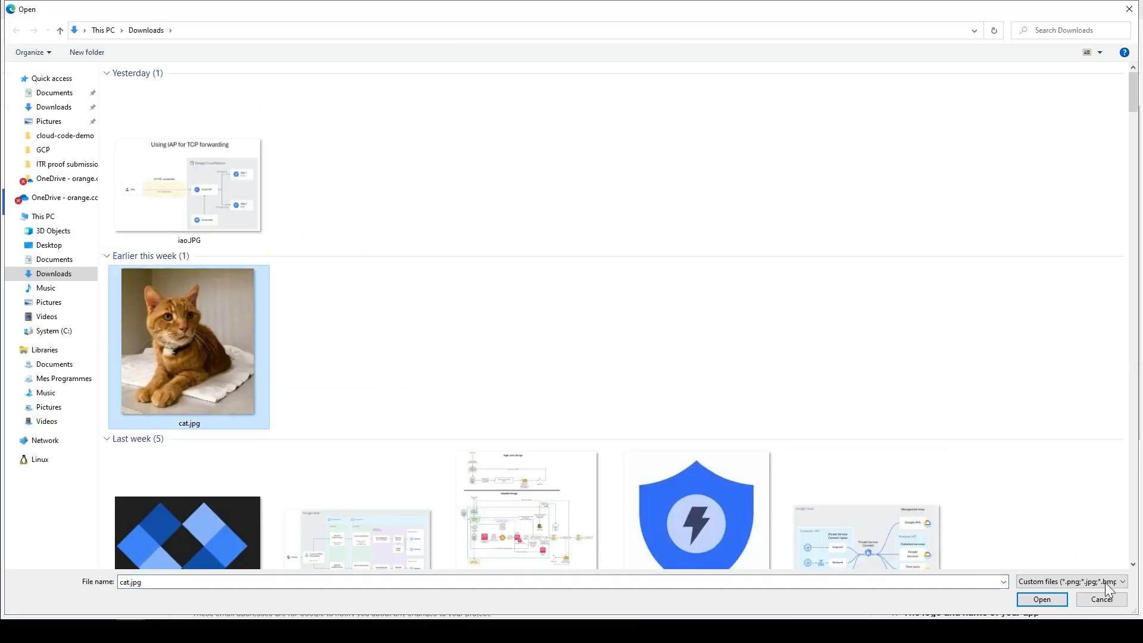
click(1043, 599)
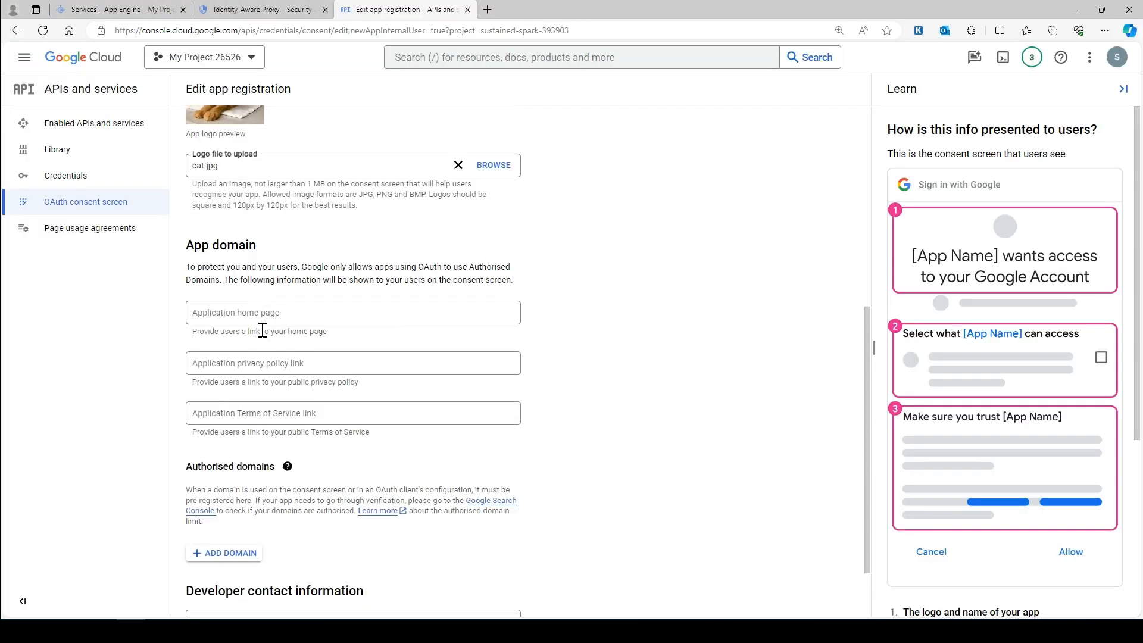
- Copy the app's appspot URL from the Cloud Shell terminal output
click(285, 307)
click(798, 334)
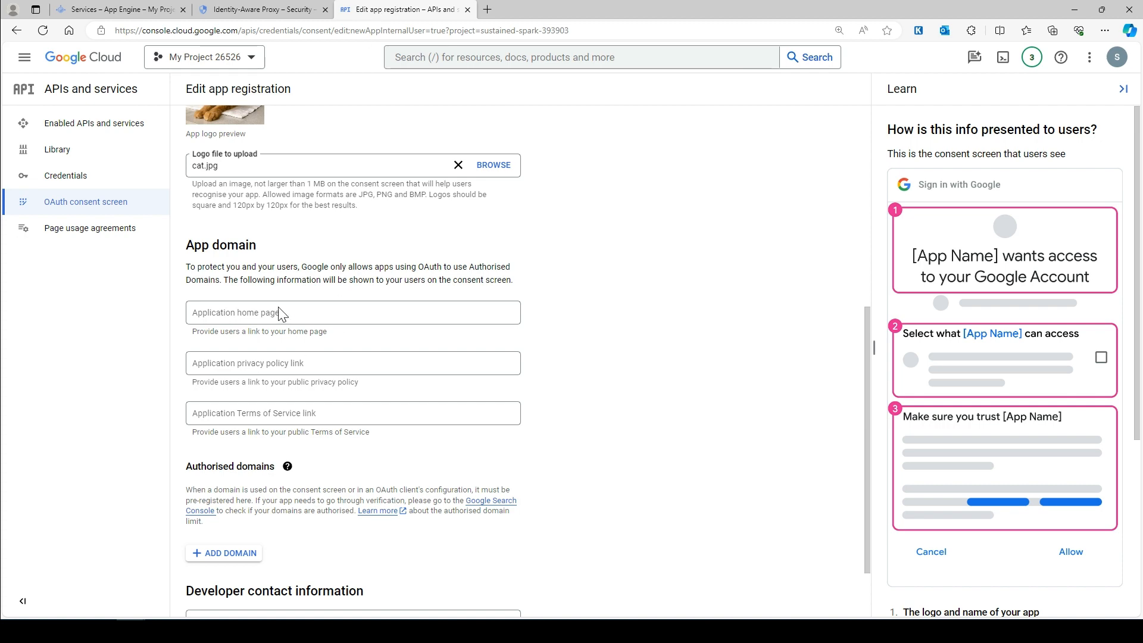
click(121, 8)
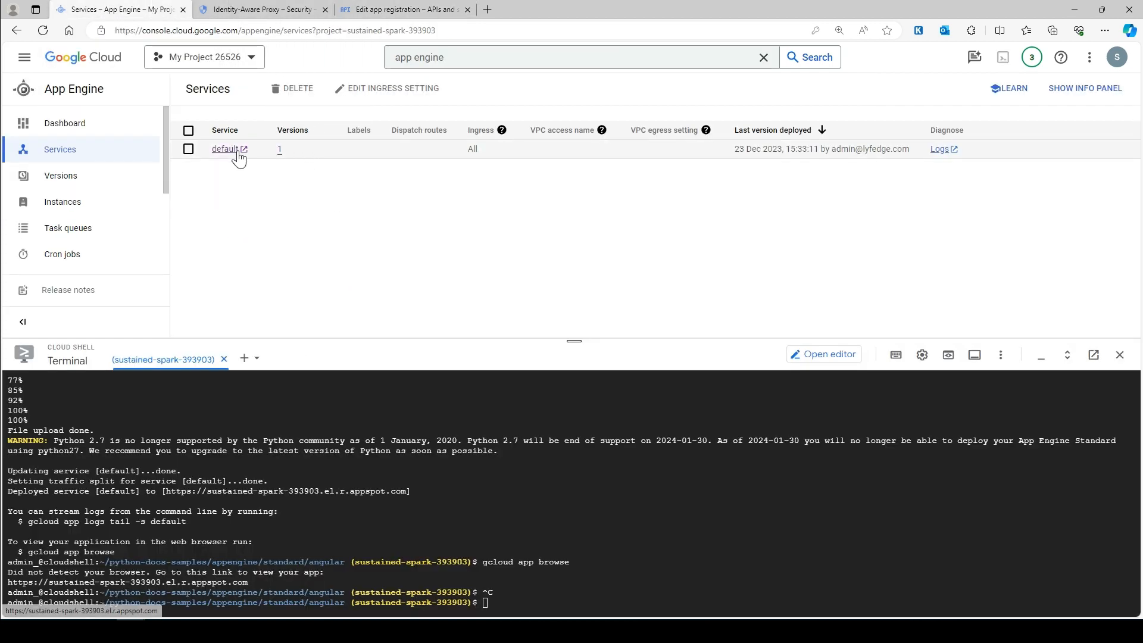
drag(258, 582, 9, 586)
click(403, 9)
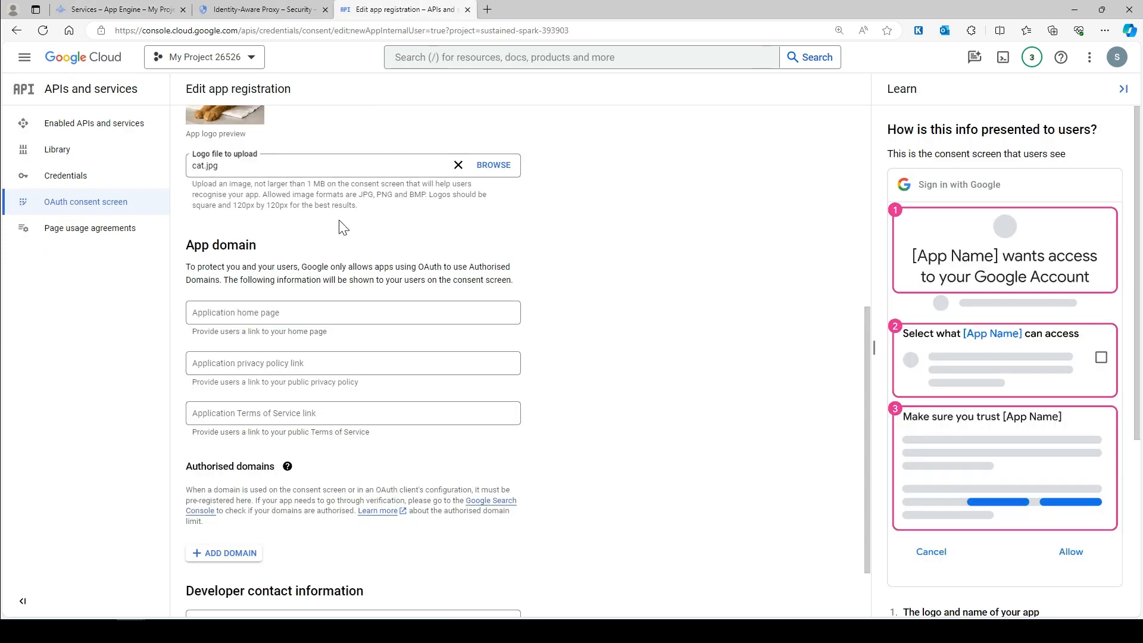
- Paste the app's URL as the application home page
click(225, 309)
text(https://sustained-spark-393903.el.r.appspot.com)
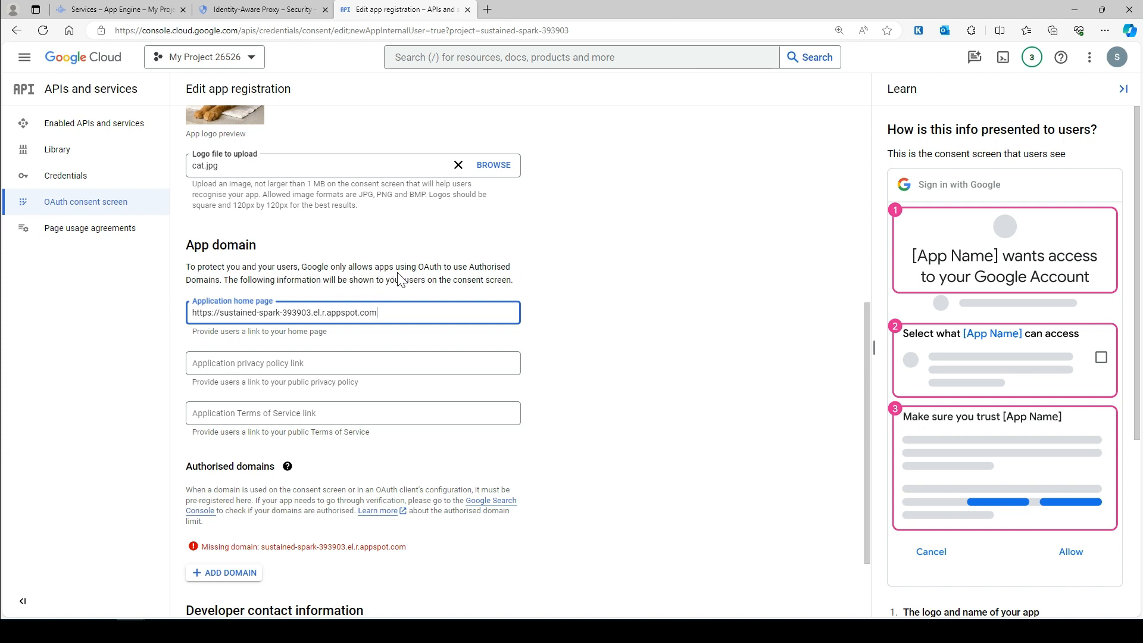
drag(418, 314, 174, 316)
key(ctrl+c)
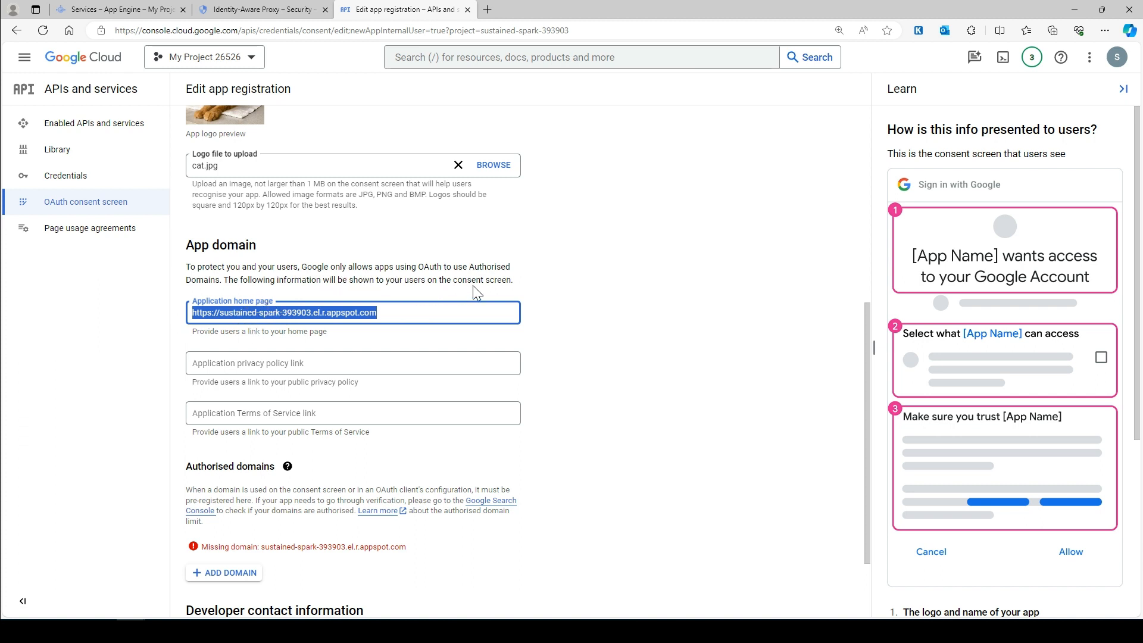
scroll(218, 377, down, 2)
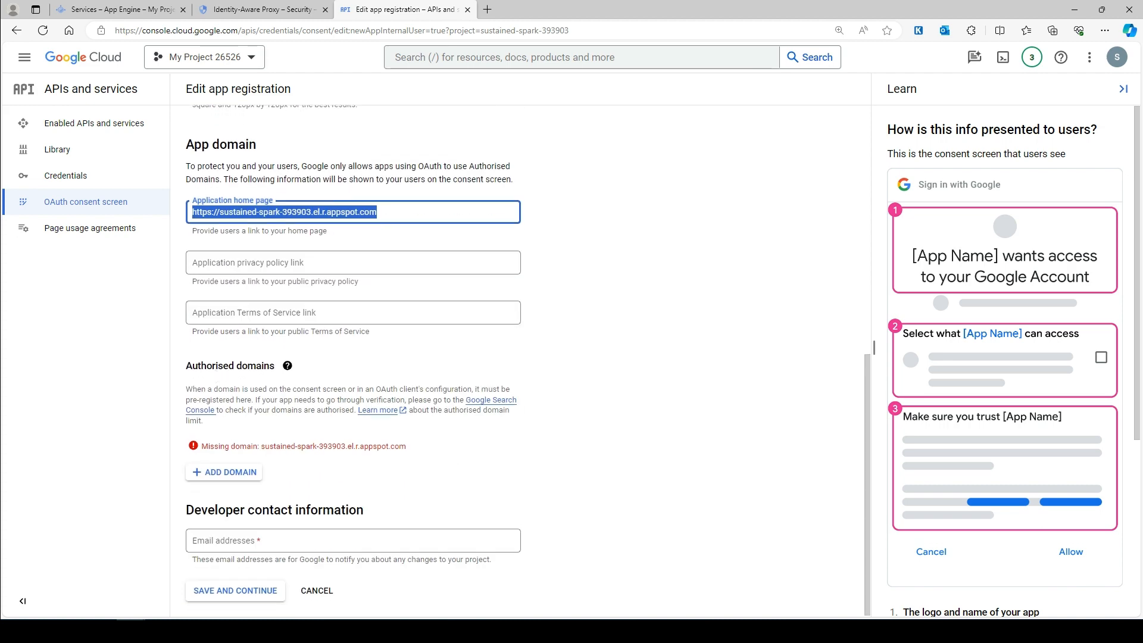
click(237, 473)
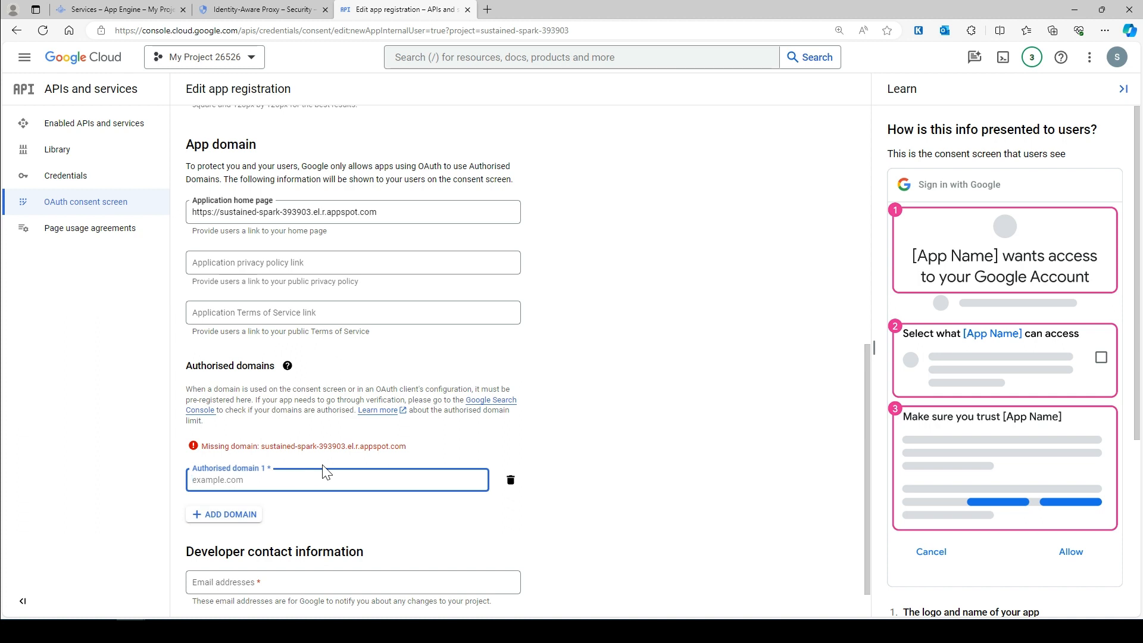
click(262, 480)
key(ctrl+v)
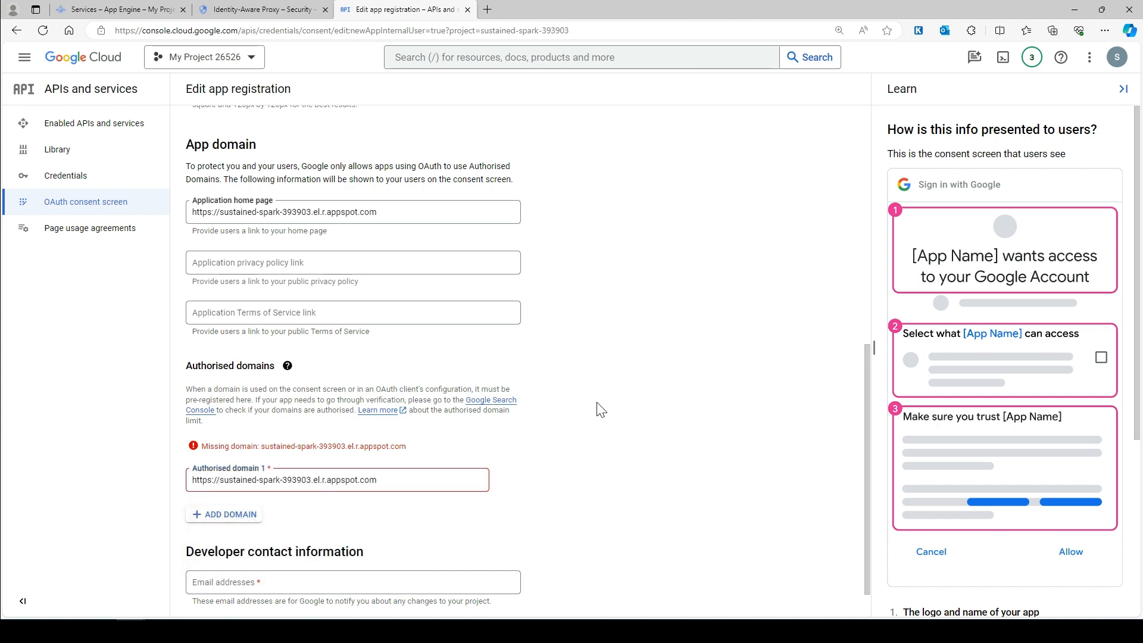
drag(219, 480, 188, 483)
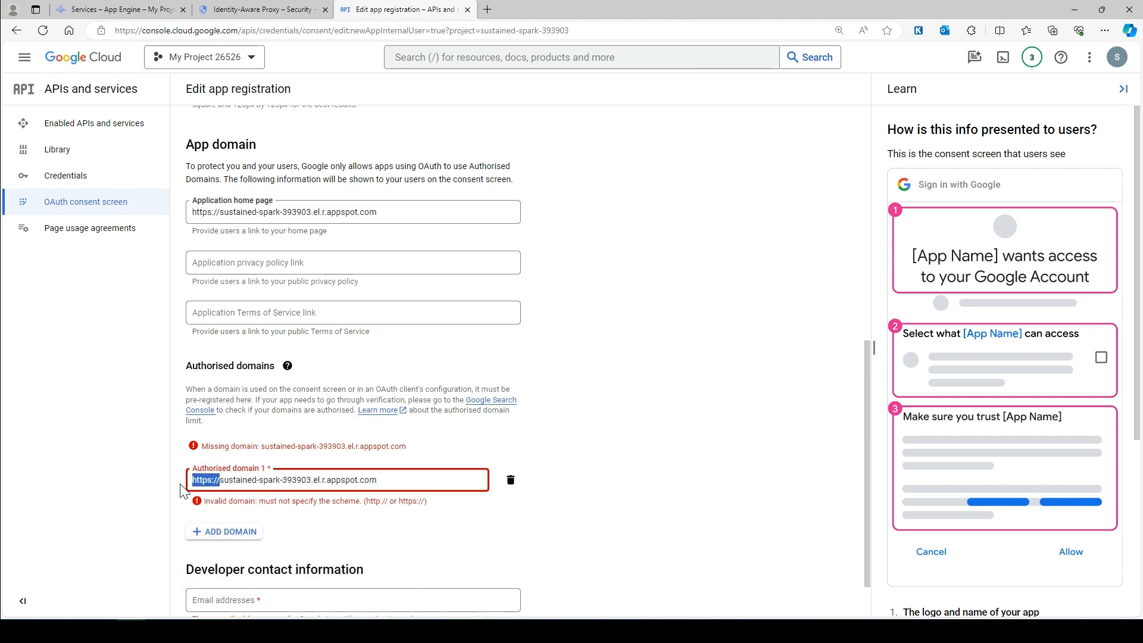
key(BackSpace)
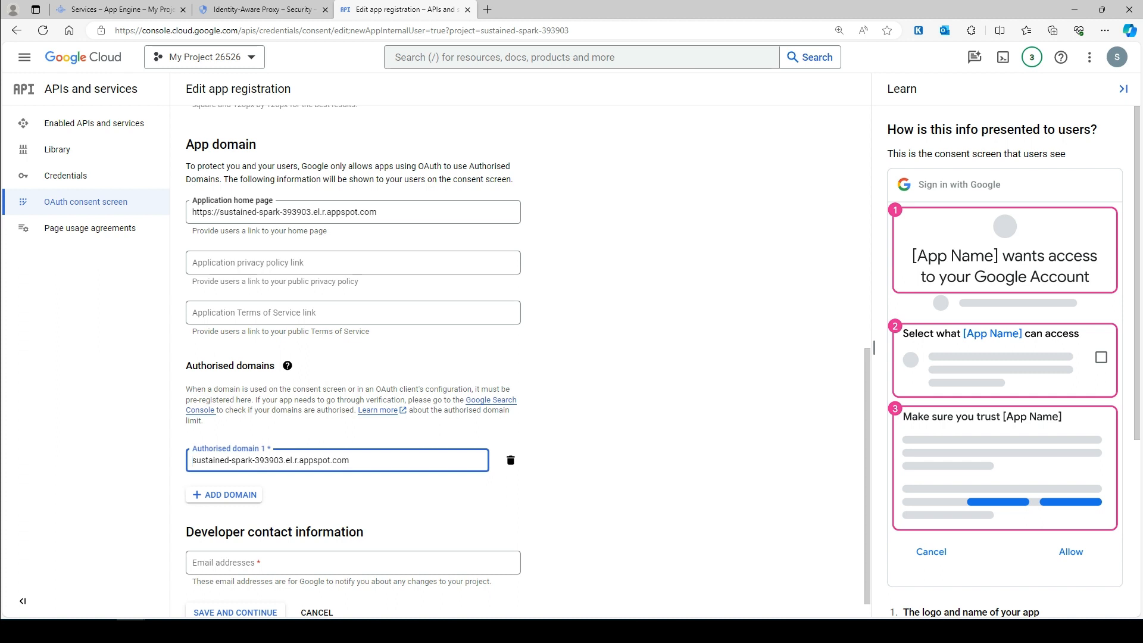
click(694, 419)
scroll(587, 428, down, 1)
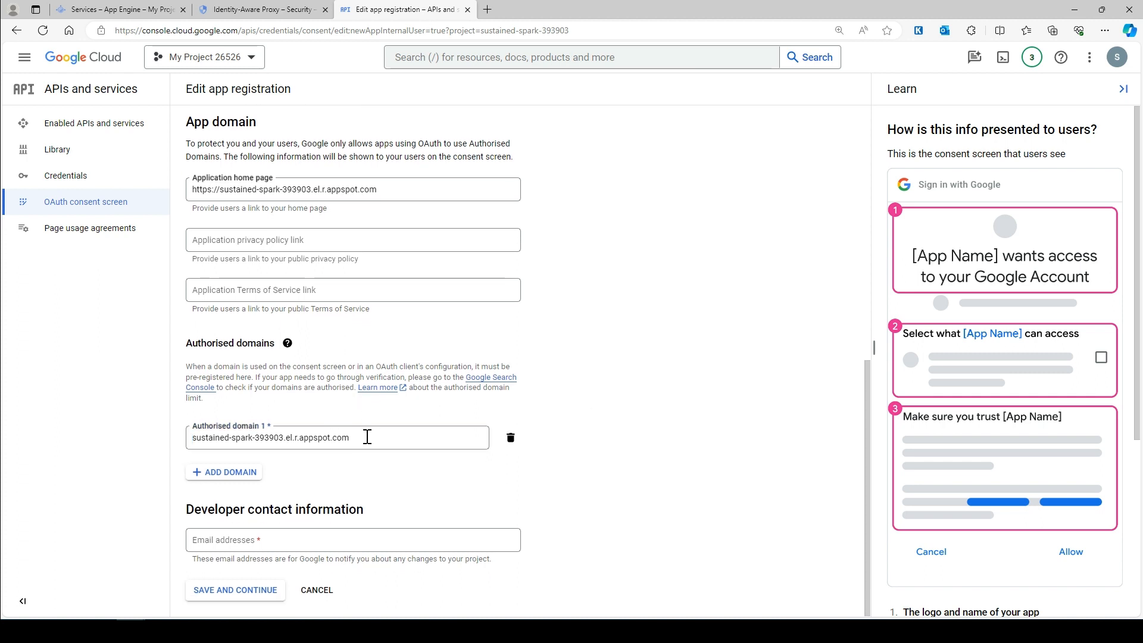
- Pick the saved address as developer contact e-mail and save to continue to Scopes
click(280, 540)
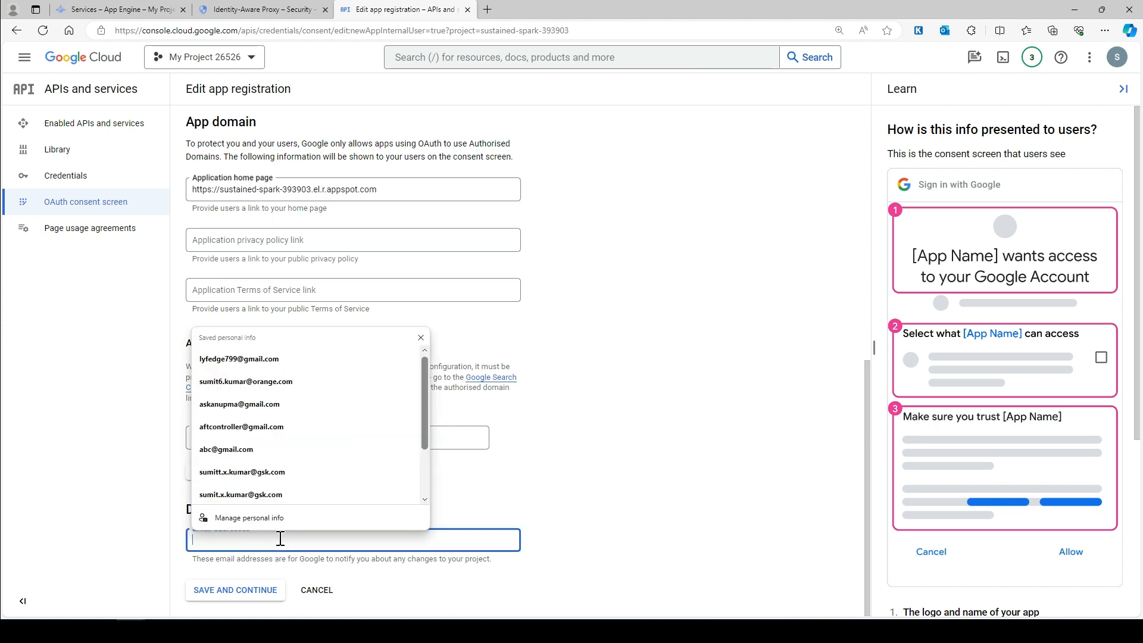
click(276, 361)
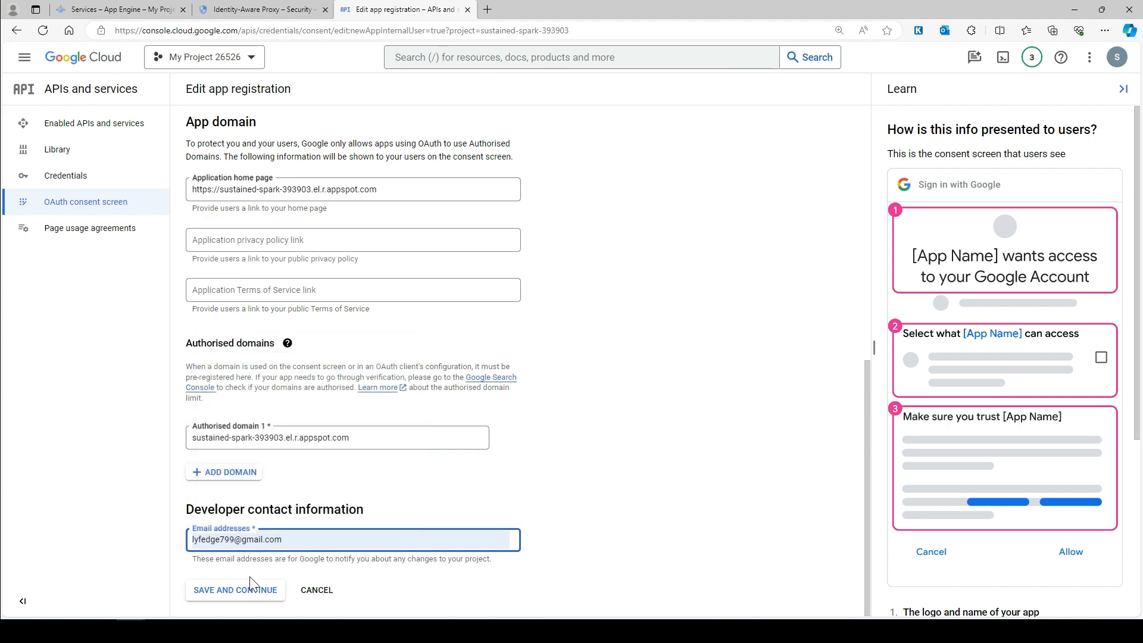
click(250, 591)
scroll(479, 437, down, 9)
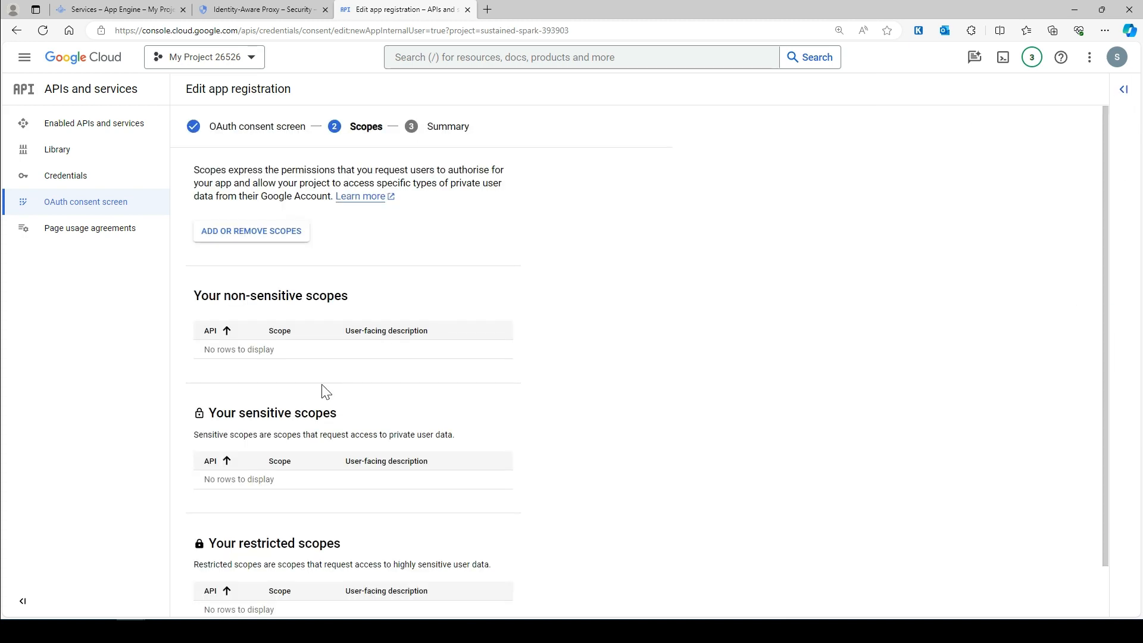
- Continue past the Scopes step without adding any scopes
scroll(326, 393, down, 1)
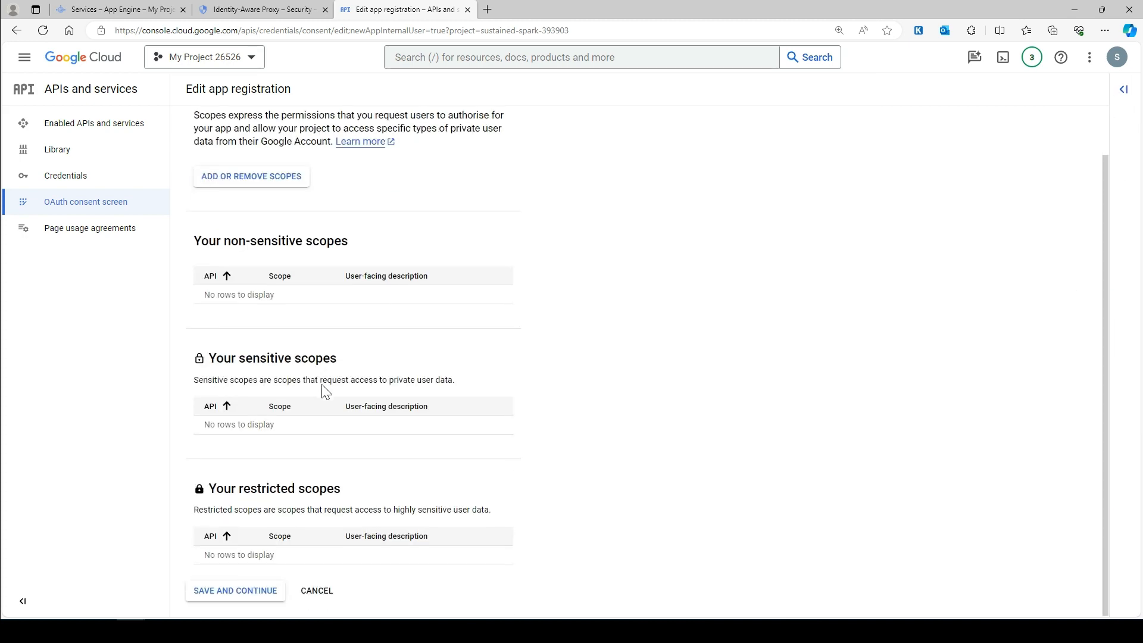
click(254, 591)
scroll(399, 467, down, 4)
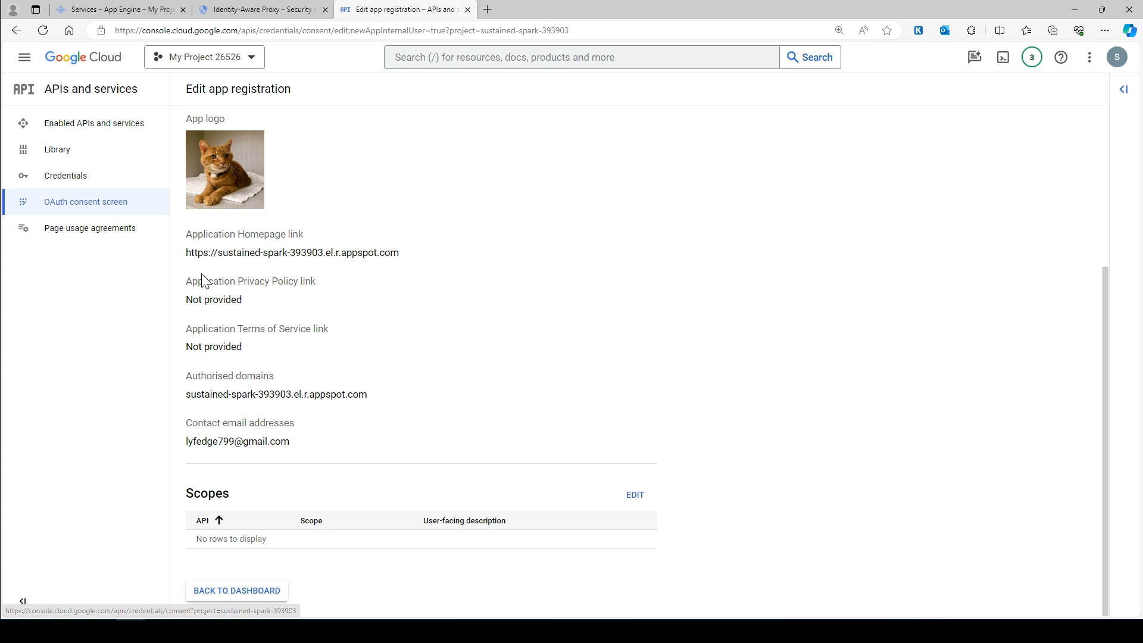
- Review the summary's Internal user type, application1 name and authorised domain, then go back to the dashboard
scroll(196, 250, up, 4)
drag(221, 229, 182, 232)
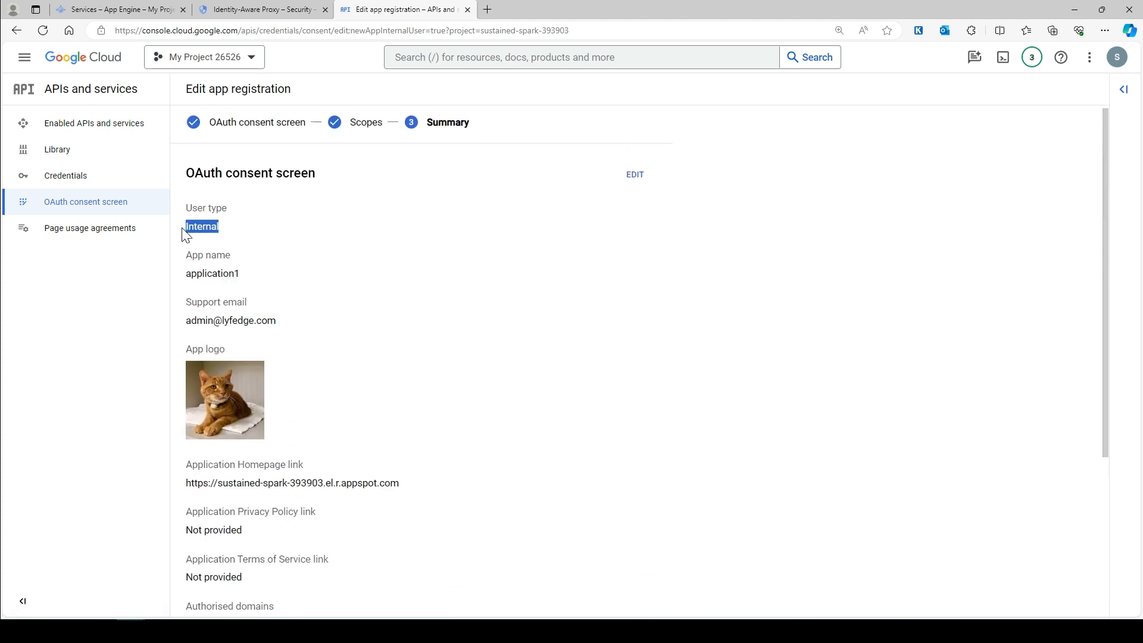
drag(241, 274, 190, 273)
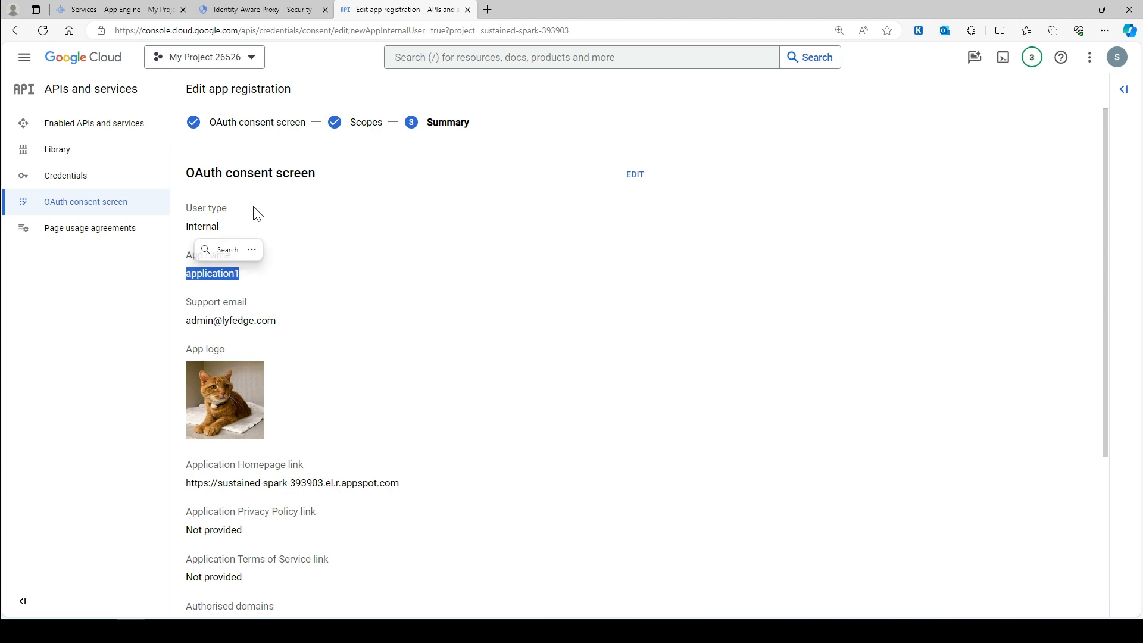
drag(221, 229, 185, 231)
drag(242, 274, 188, 283)
drag(277, 322, 189, 327)
scroll(295, 365, down, 3)
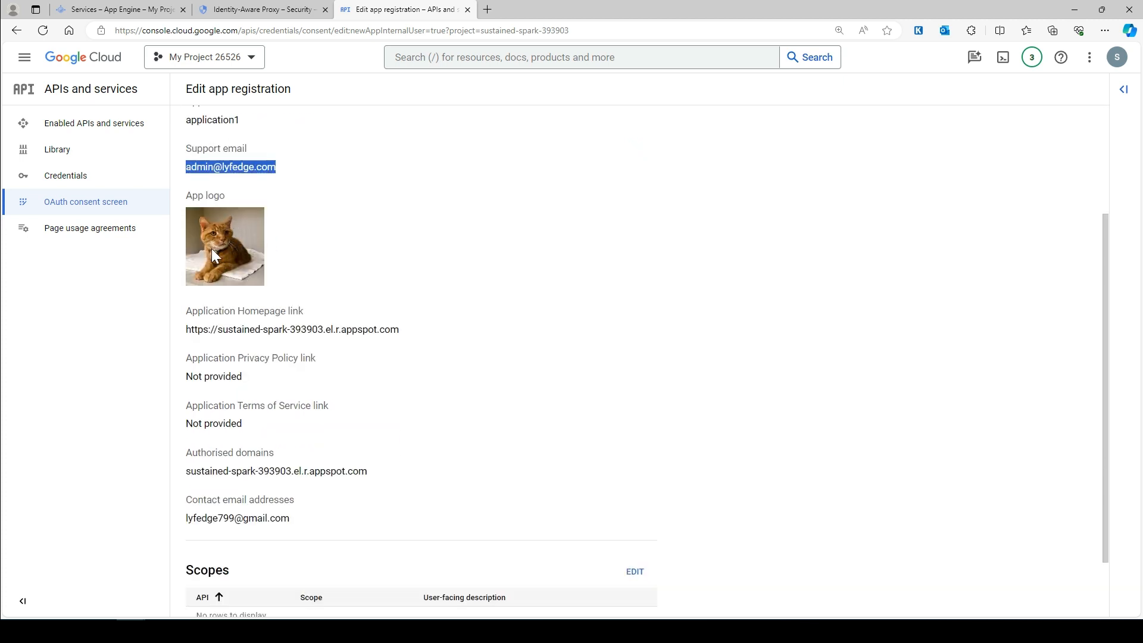
scroll(218, 241, down, 2)
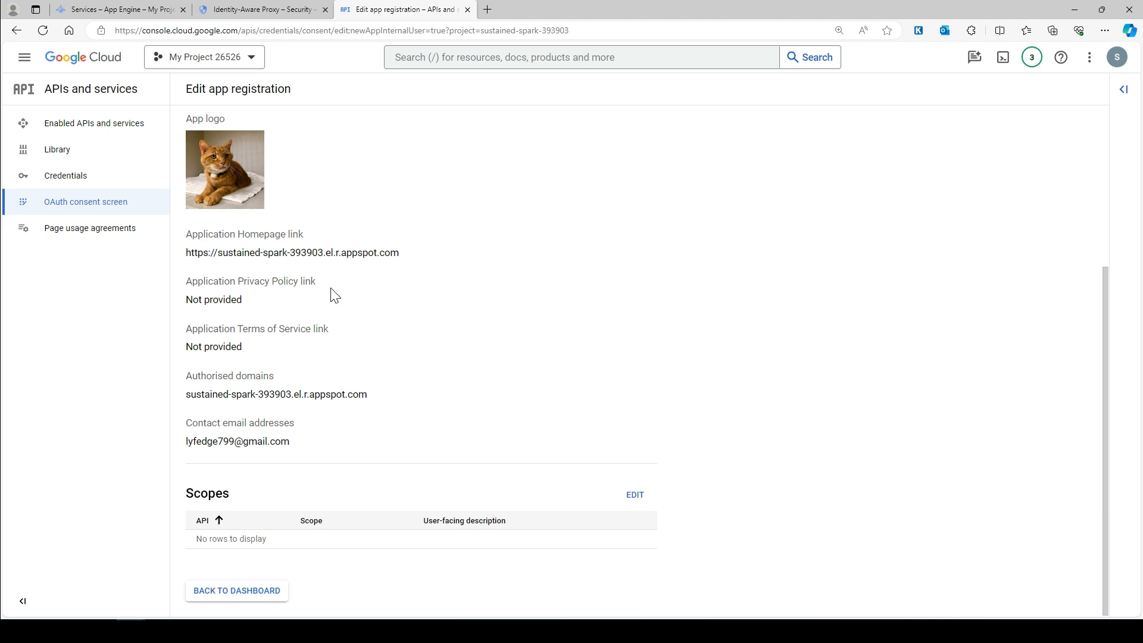
drag(387, 397, 186, 398)
click(233, 601)
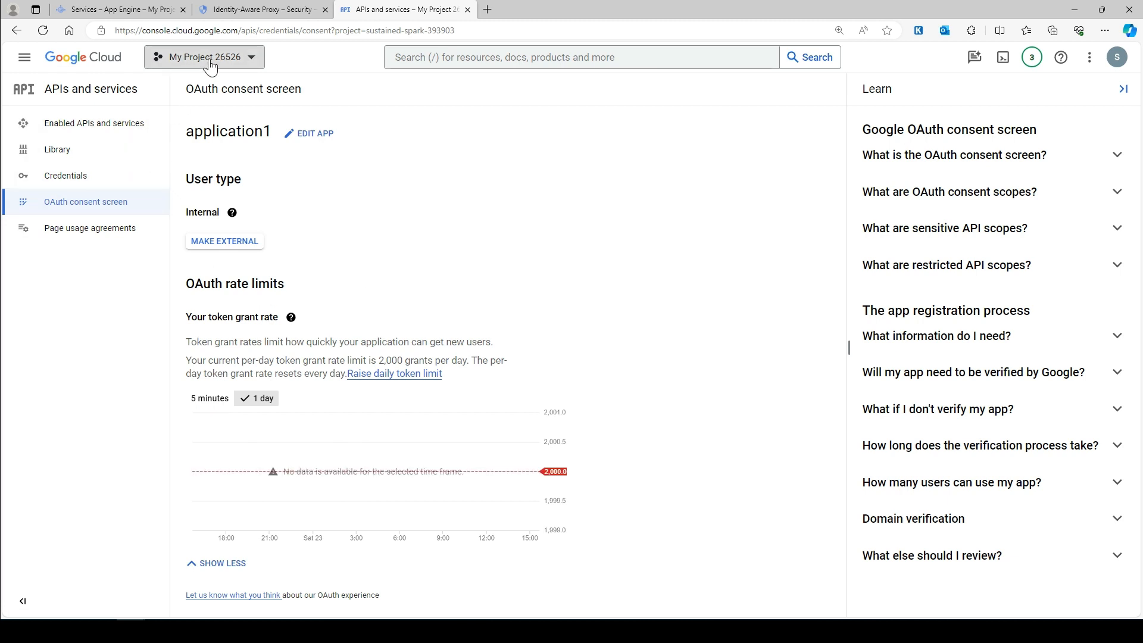
- Switch to the Identity-Aware Proxy Applications tab and reload the page
click(249, 9)
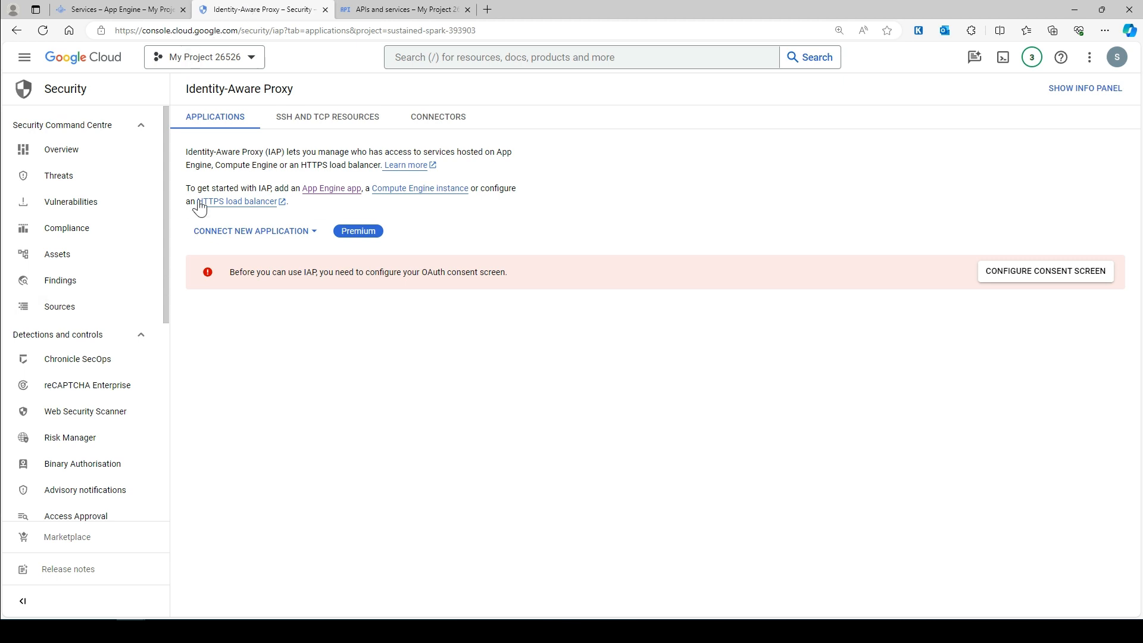
click(228, 127)
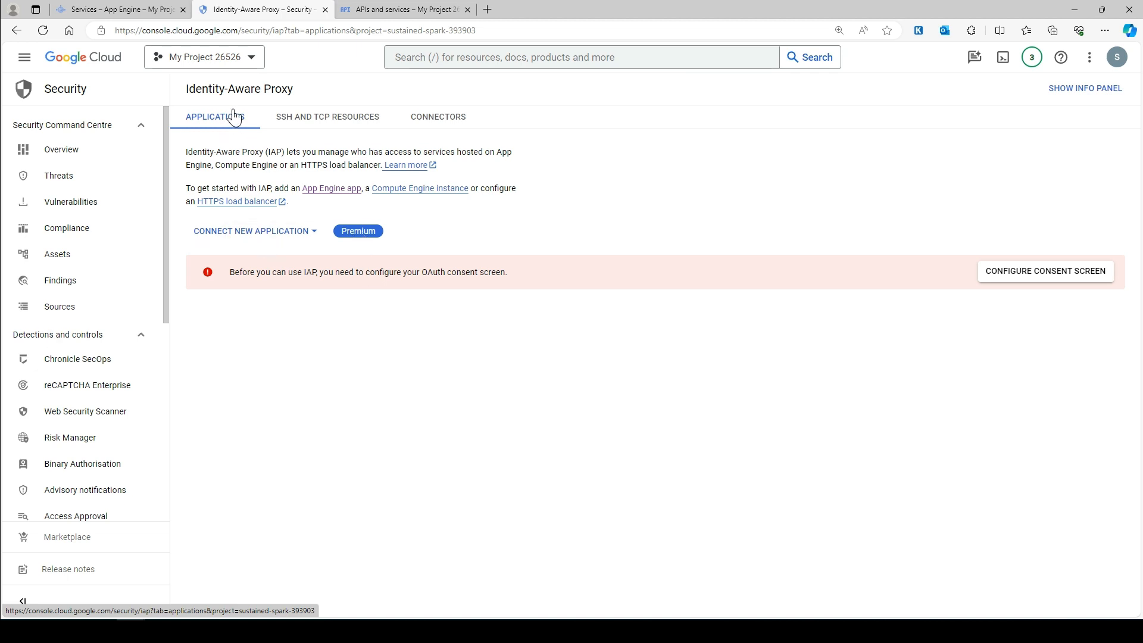
click(44, 30)
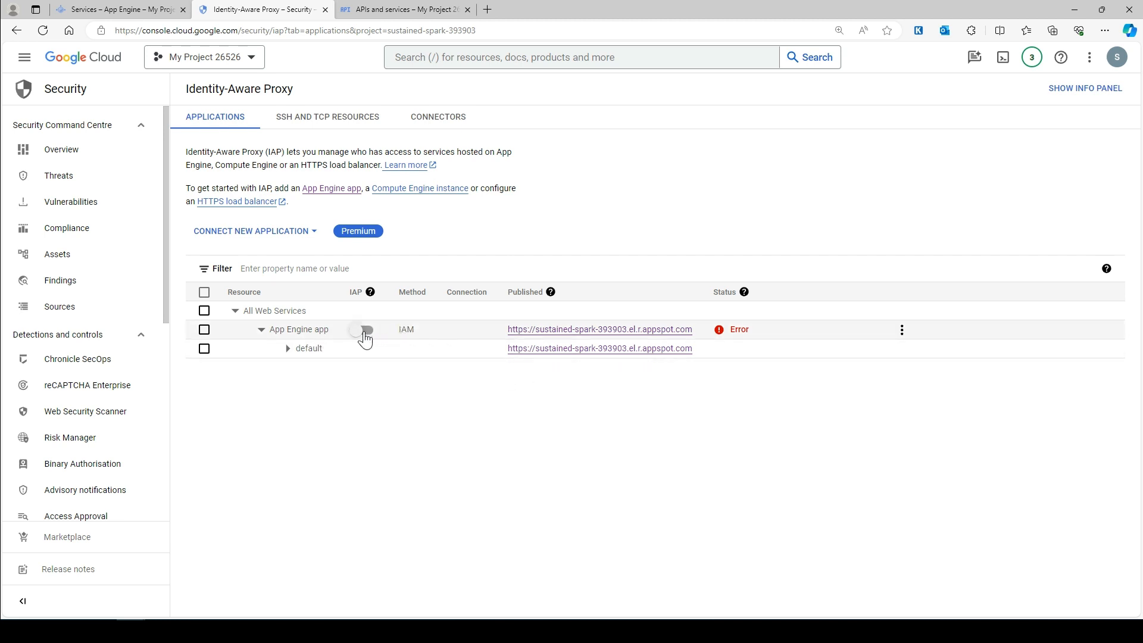
- Switch IAP on for the App Engine app and confirm with Turn On
mouse_move(736, 337)
mouse_move(370, 299)
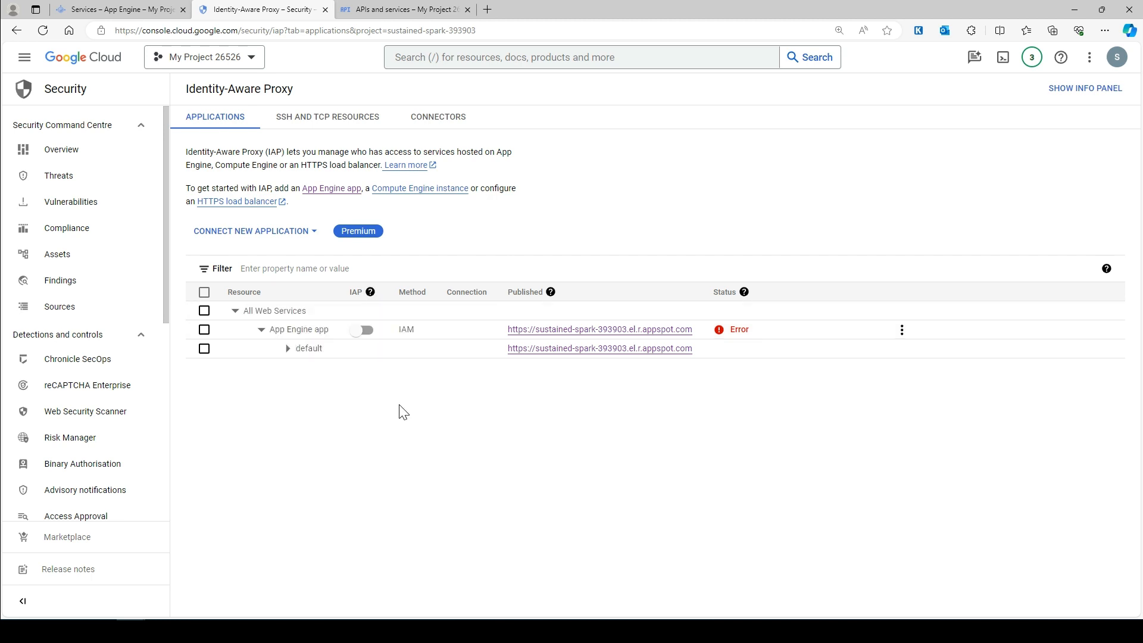
click(365, 331)
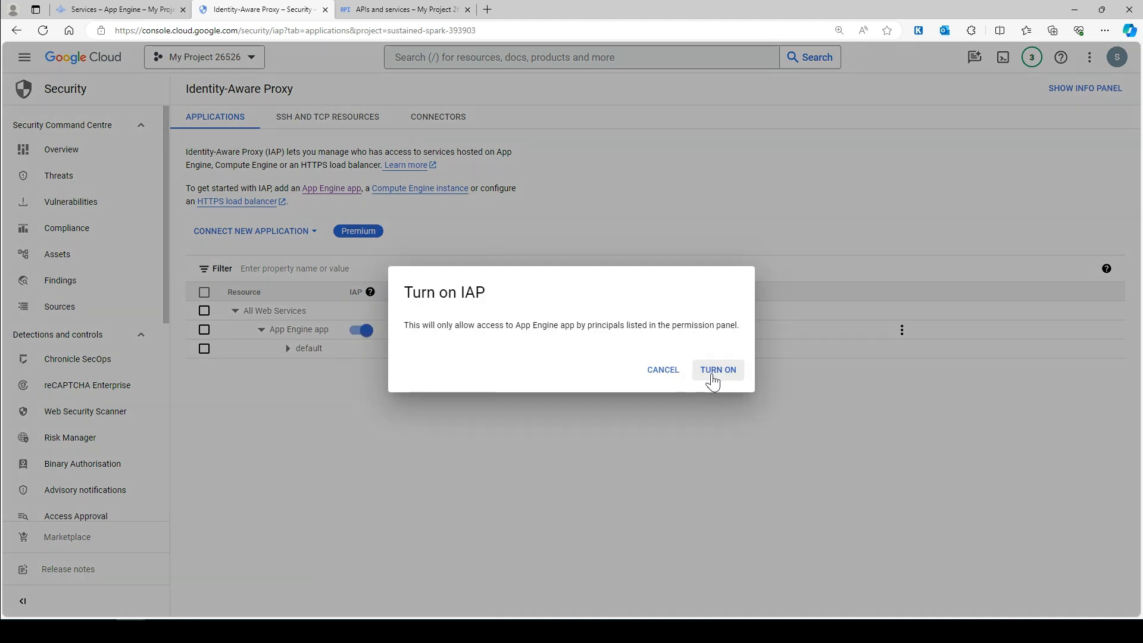
click(712, 374)
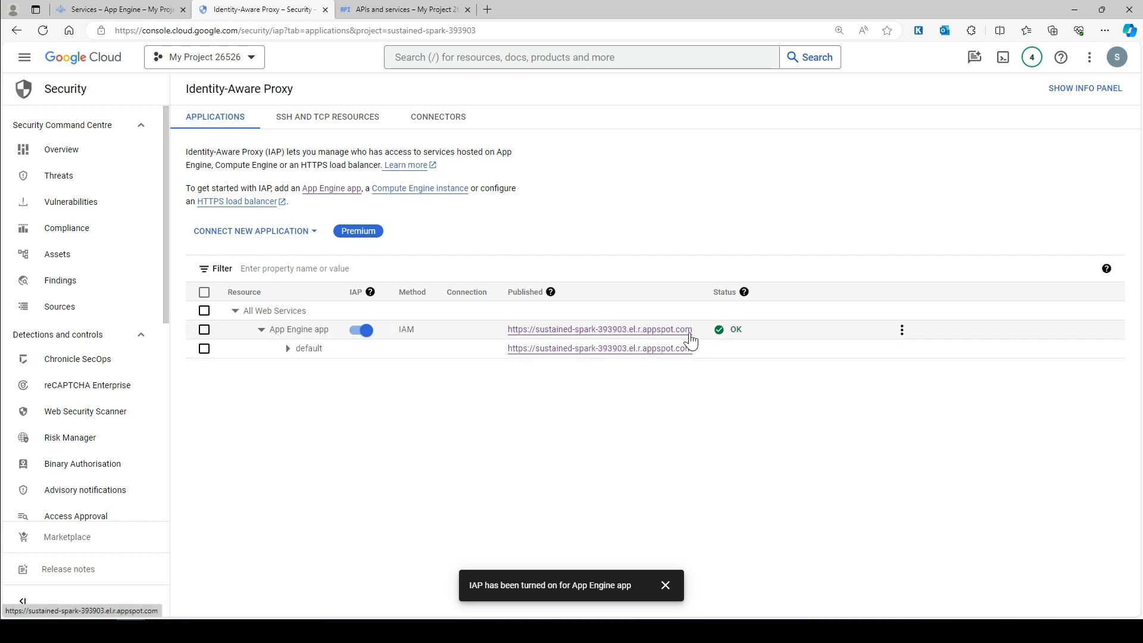
- Expand the default service, then check the test user's Compute Network Viewer role in IAM
click(290, 350)
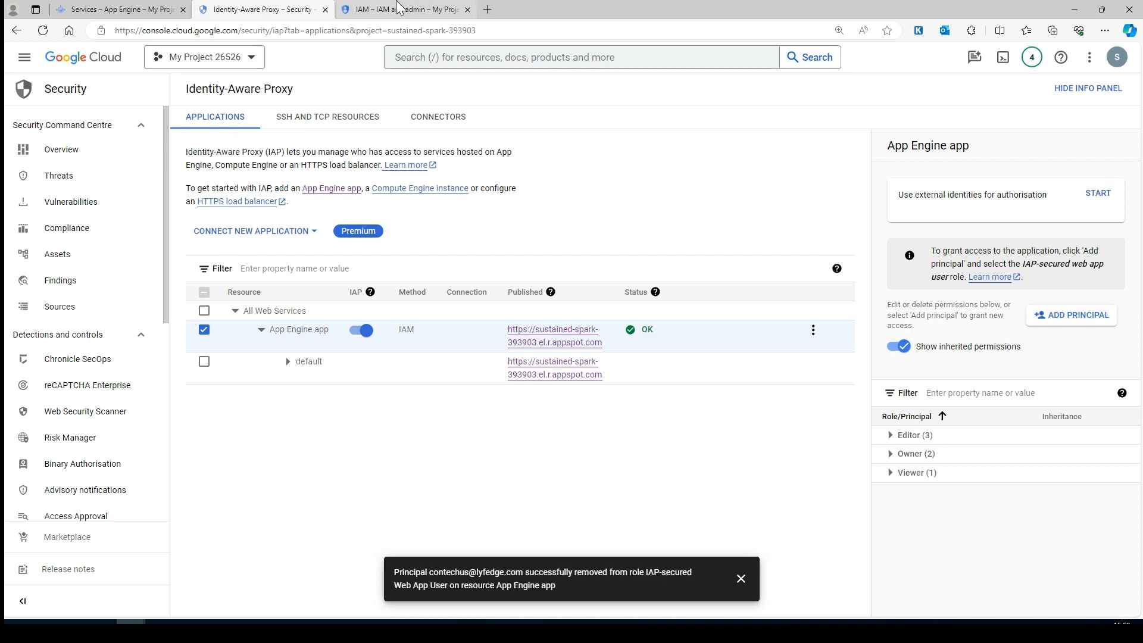
click(400, 9)
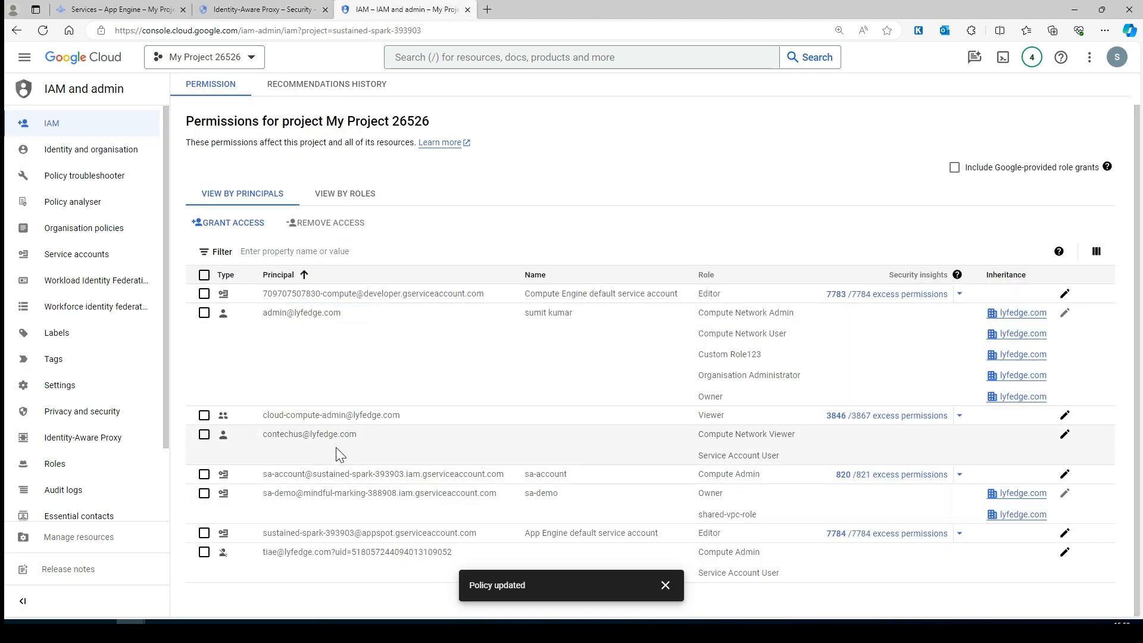
drag(322, 436, 261, 439)
drag(799, 436, 386, 439)
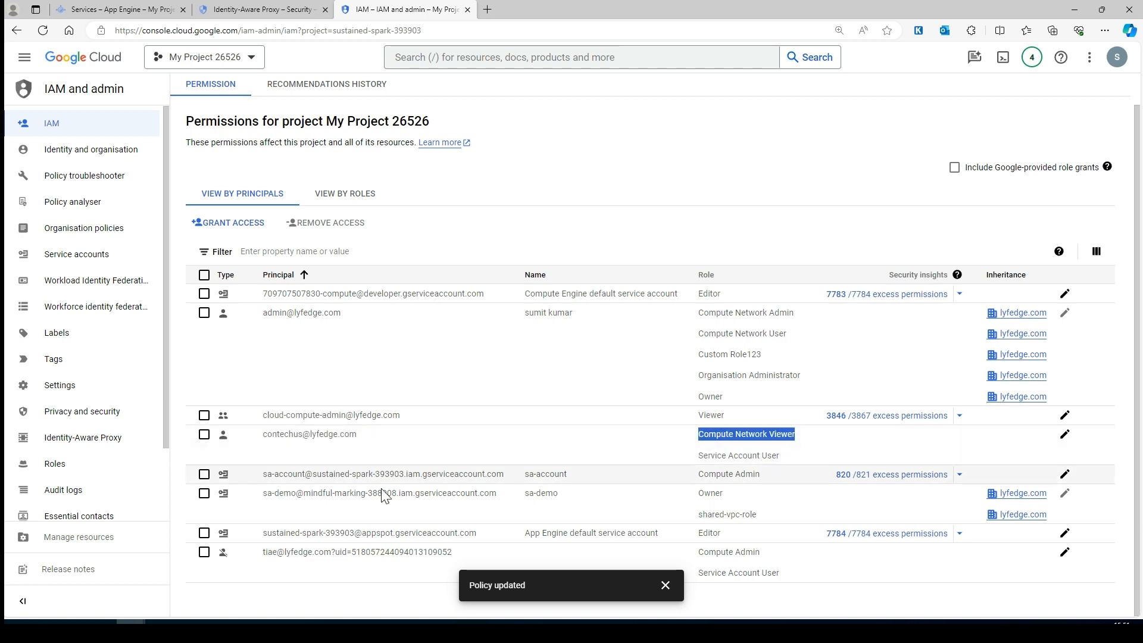
- Return to Identity-Aware Proxy and toggle the App Engine app's access info panel
click(252, 7)
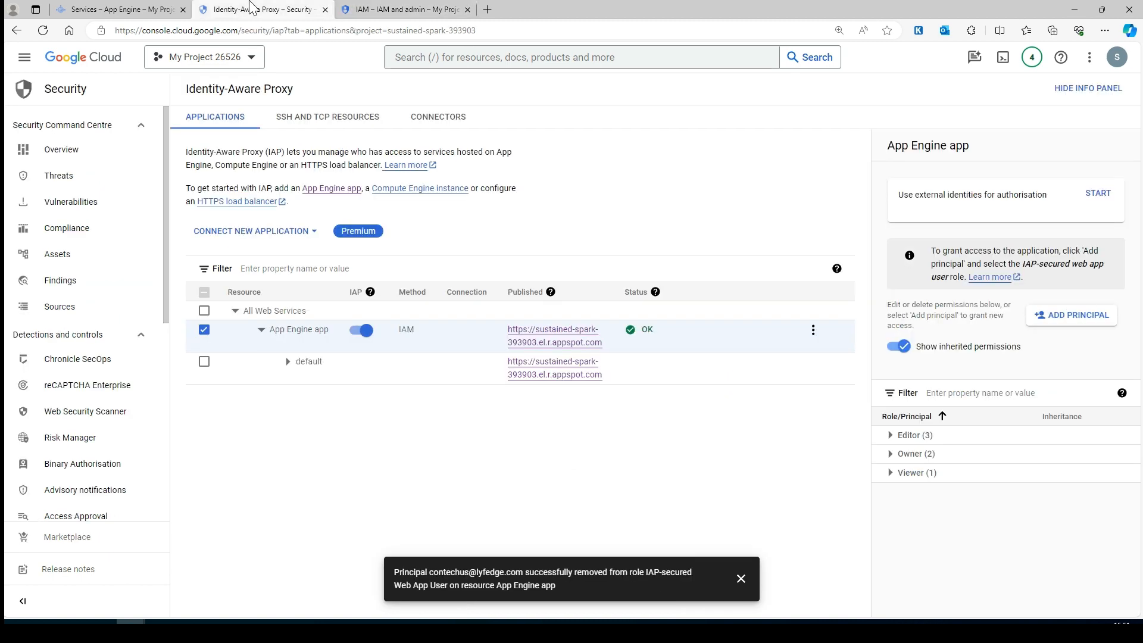
click(1097, 95)
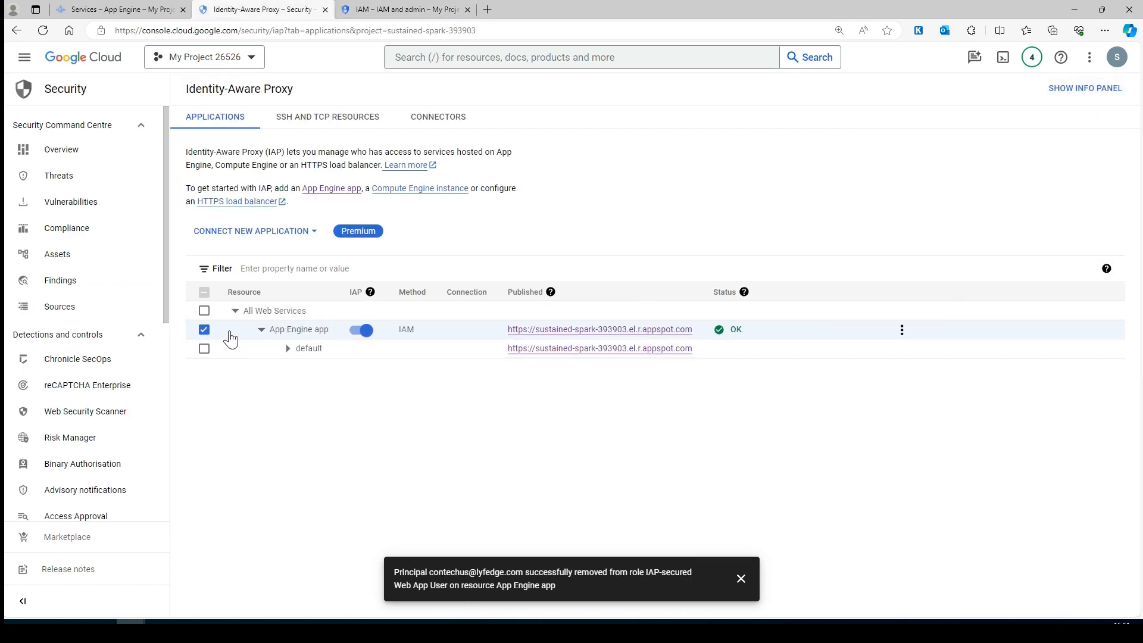
click(1086, 88)
- Add the test user as a principal with the Cloud IAP > IAP-secured Web App User role and save
click(1065, 321)
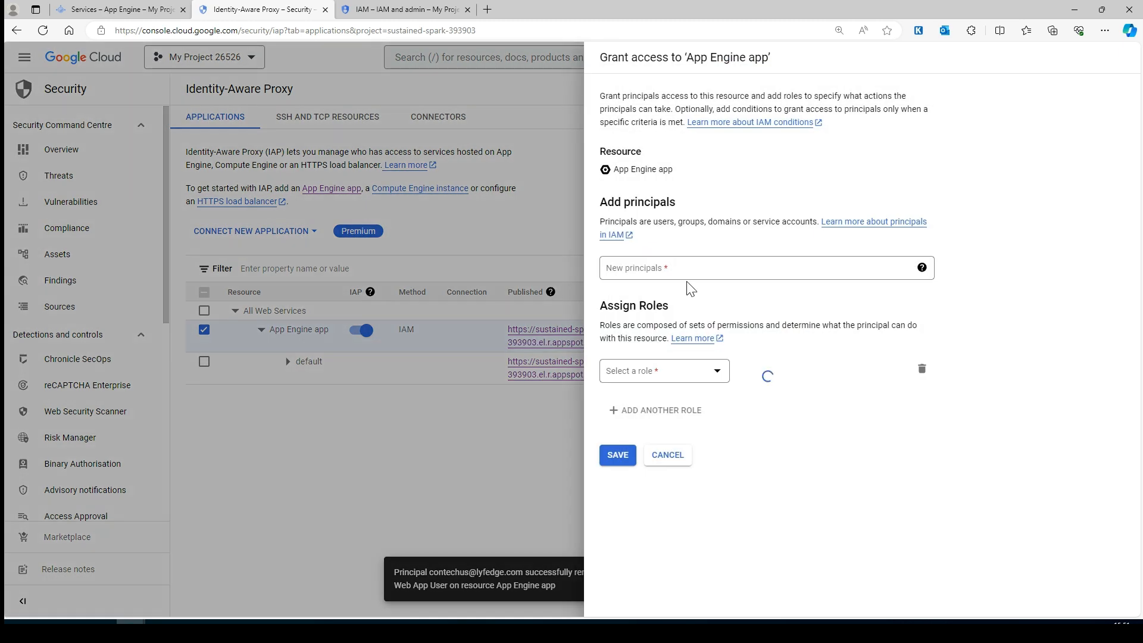
click(670, 274)
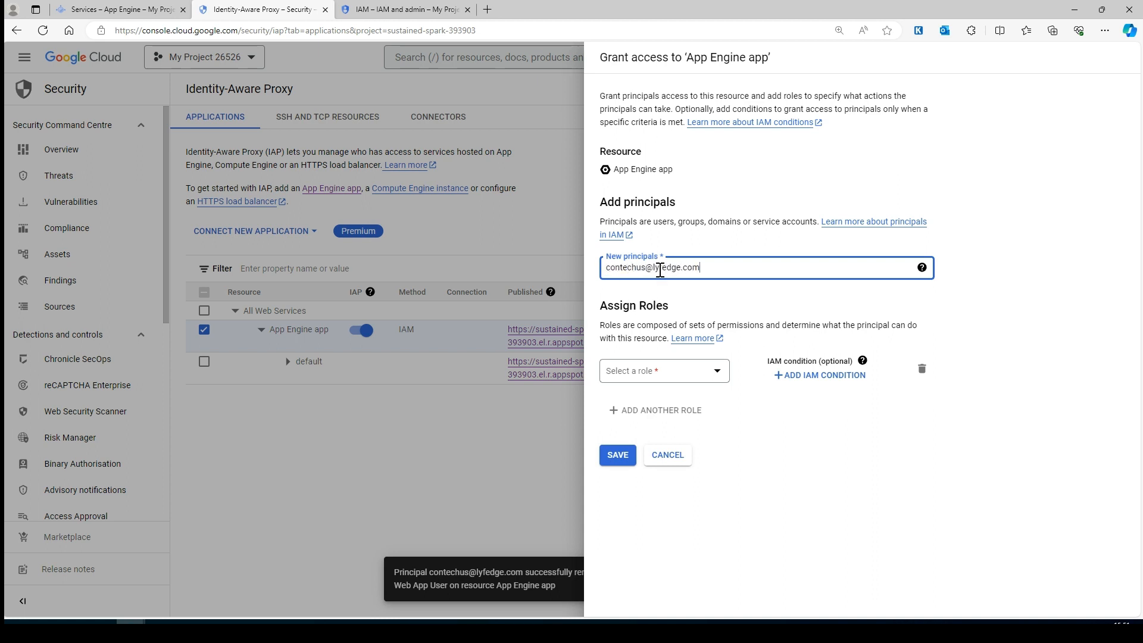
click(812, 475)
click(690, 376)
mouse_move(664, 490)
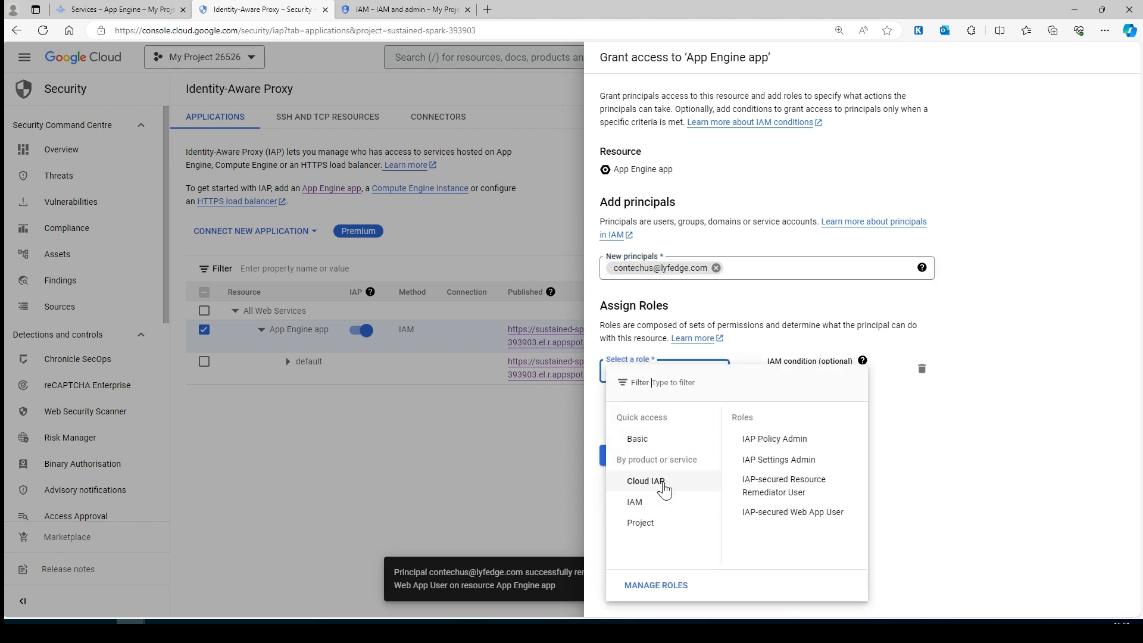
click(796, 513)
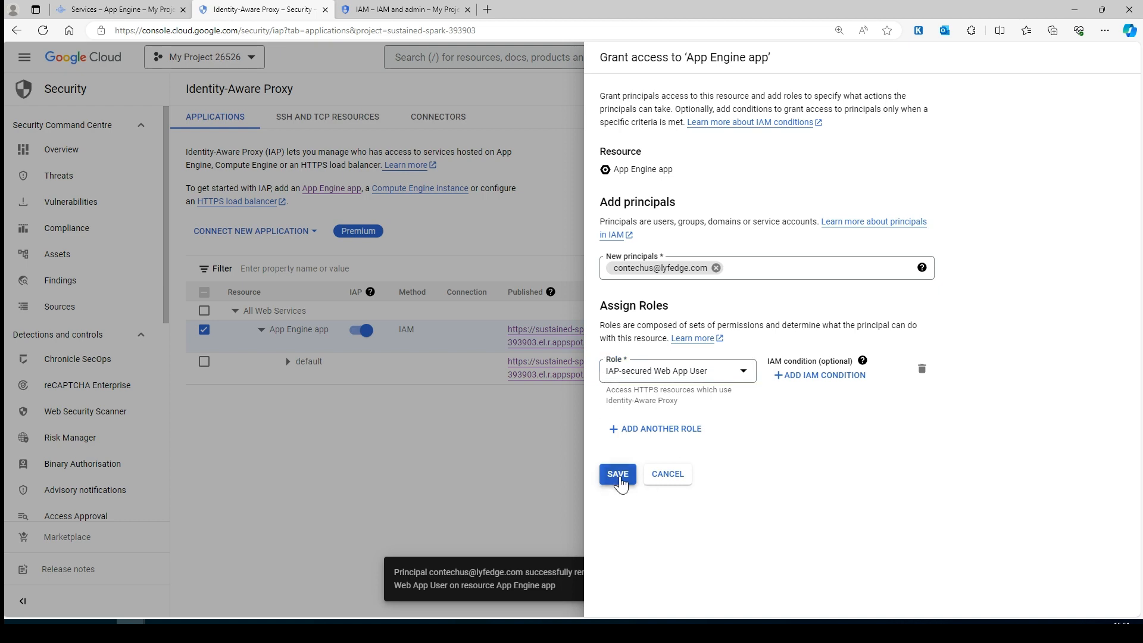
click(618, 476)
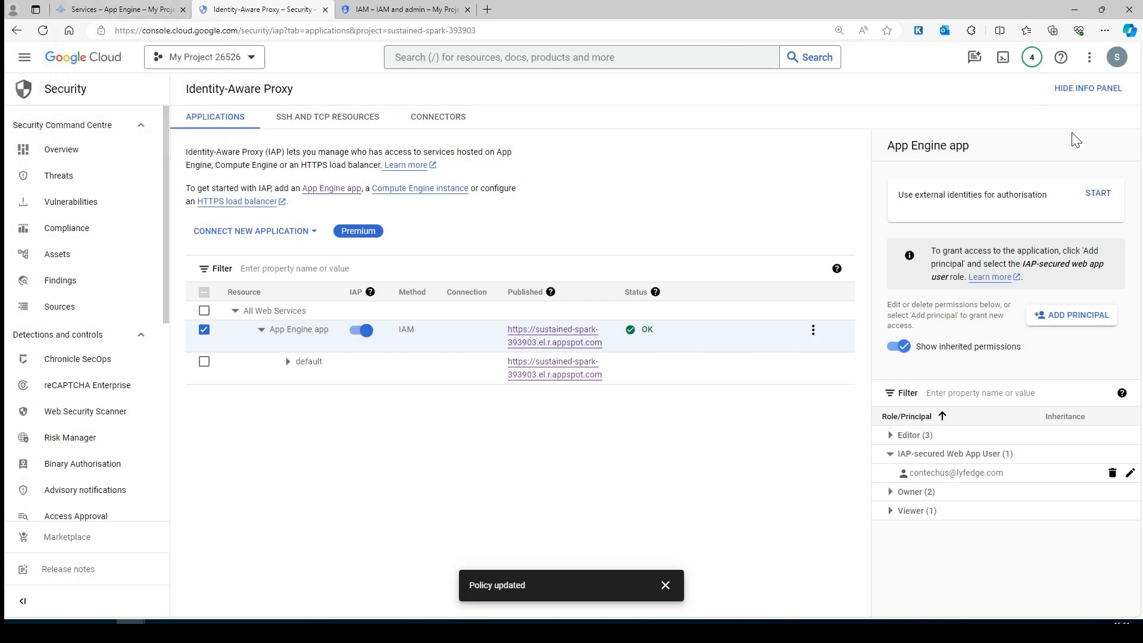
click(1103, 96)
- Copy the App Engine app's published URL and load it in a fresh Chrome window
key(ctrl+shift+Tab)
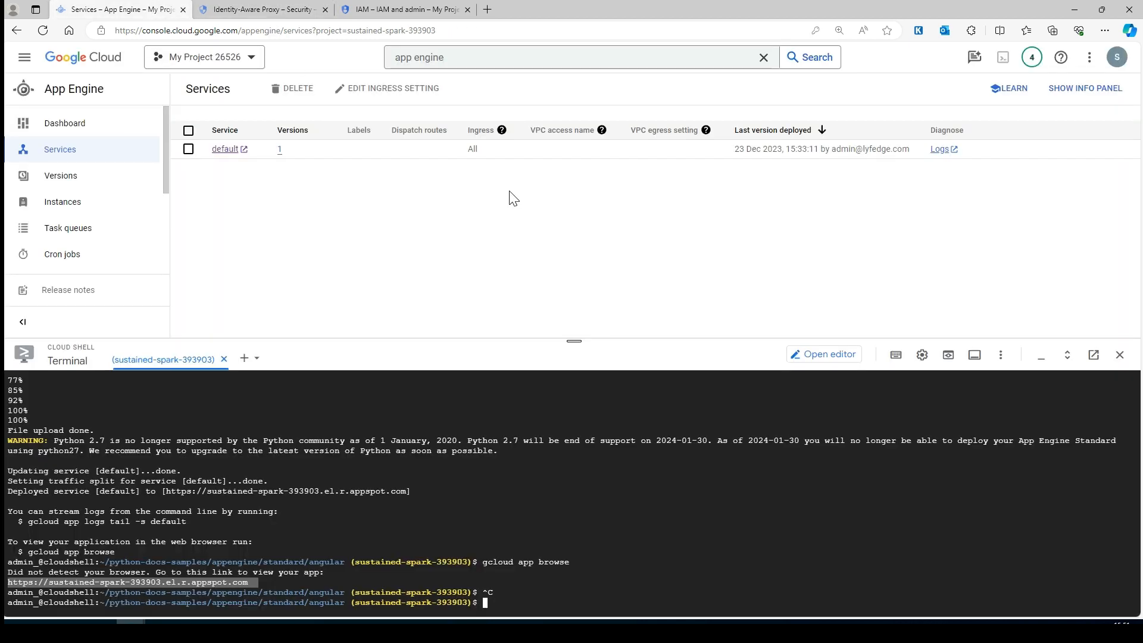
click(283, 7)
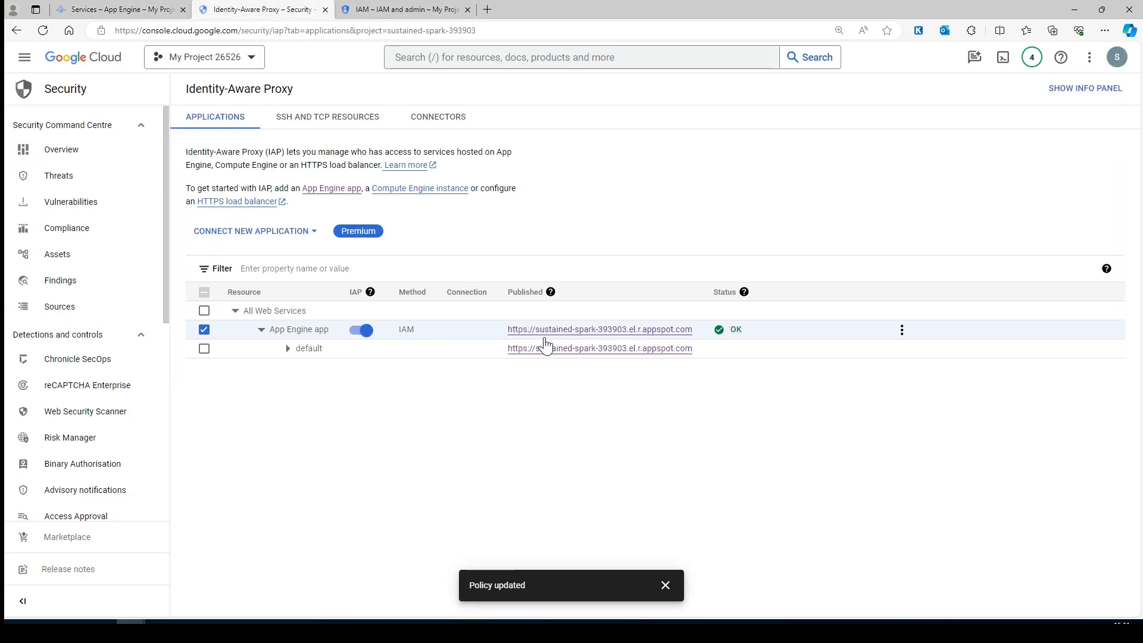
drag(697, 331, 509, 344)
key(ctrl+c)
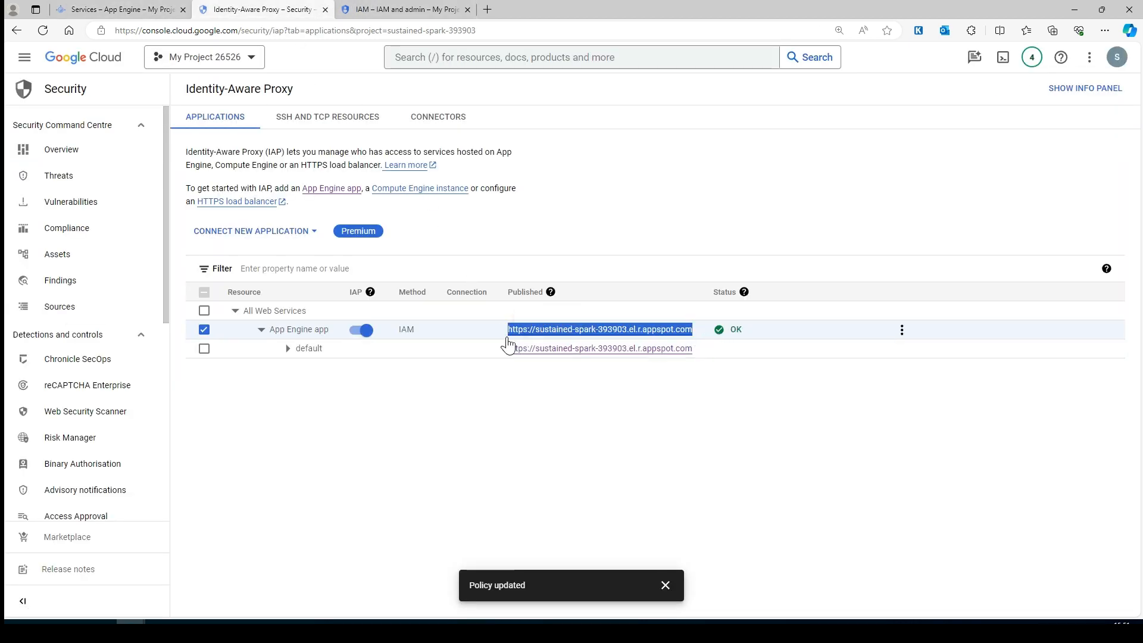
key(alt+Tab)
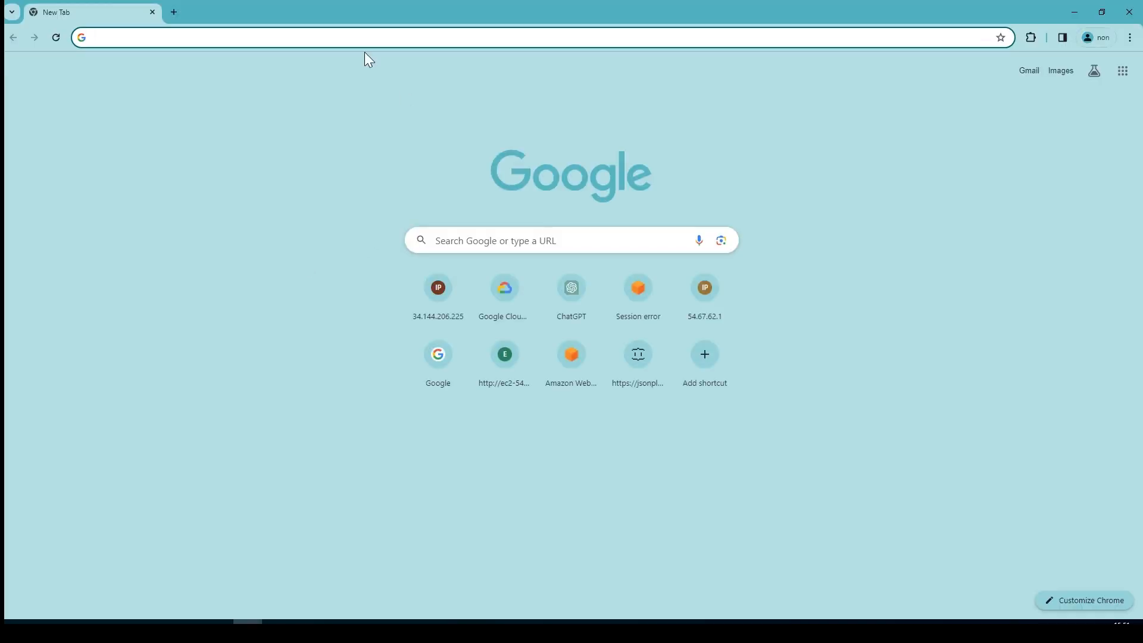
click(337, 36)
key(ctrl+v)
key(Return)
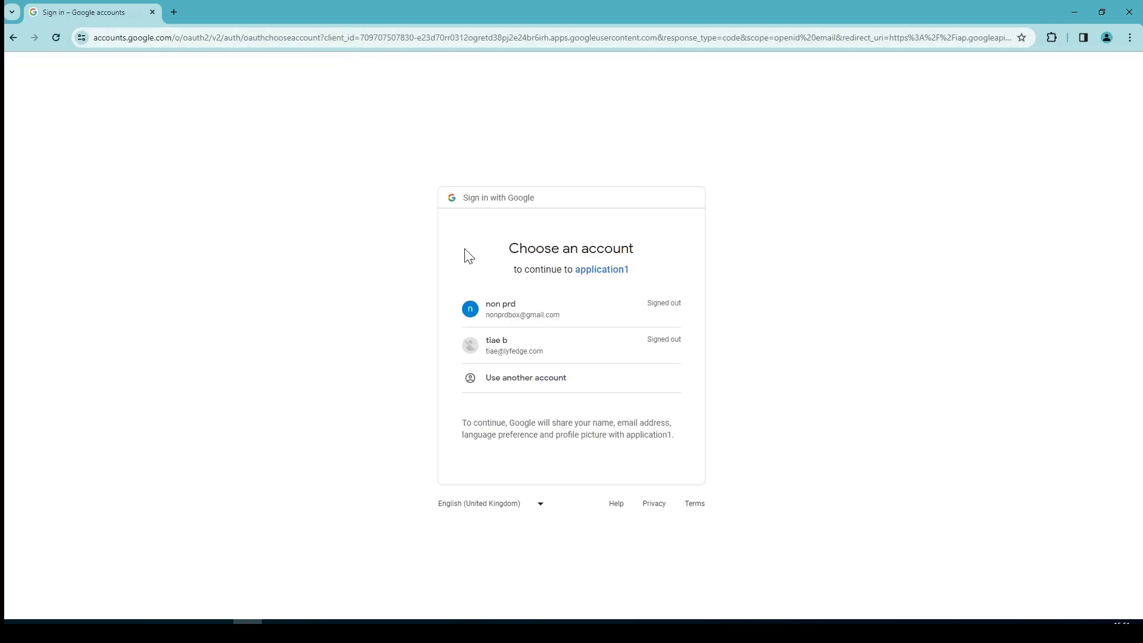
- Sign in to application1 with the organisation test account, then reload the access-denied page
click(520, 381)
click(513, 313)
text(co)
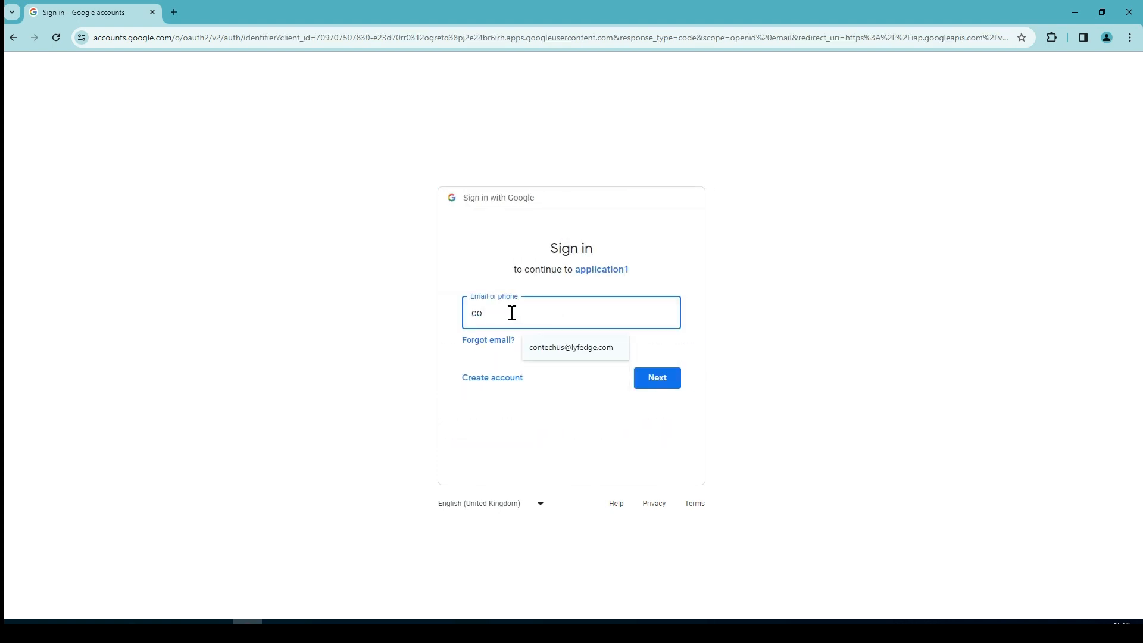
text(n)
click(548, 347)
click(673, 371)
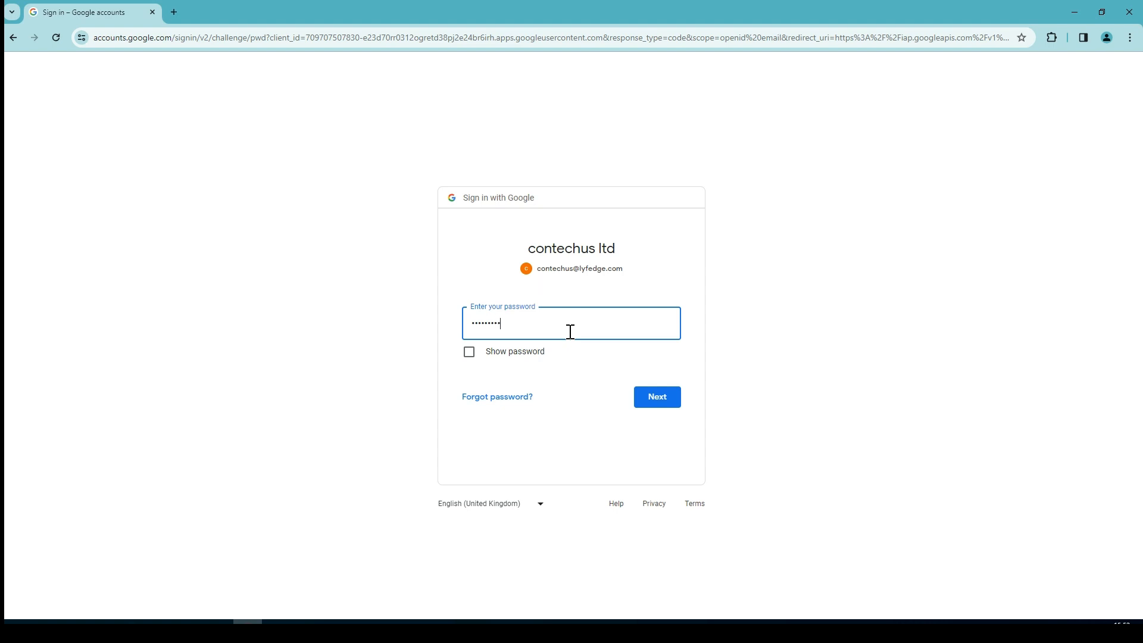
click(657, 398)
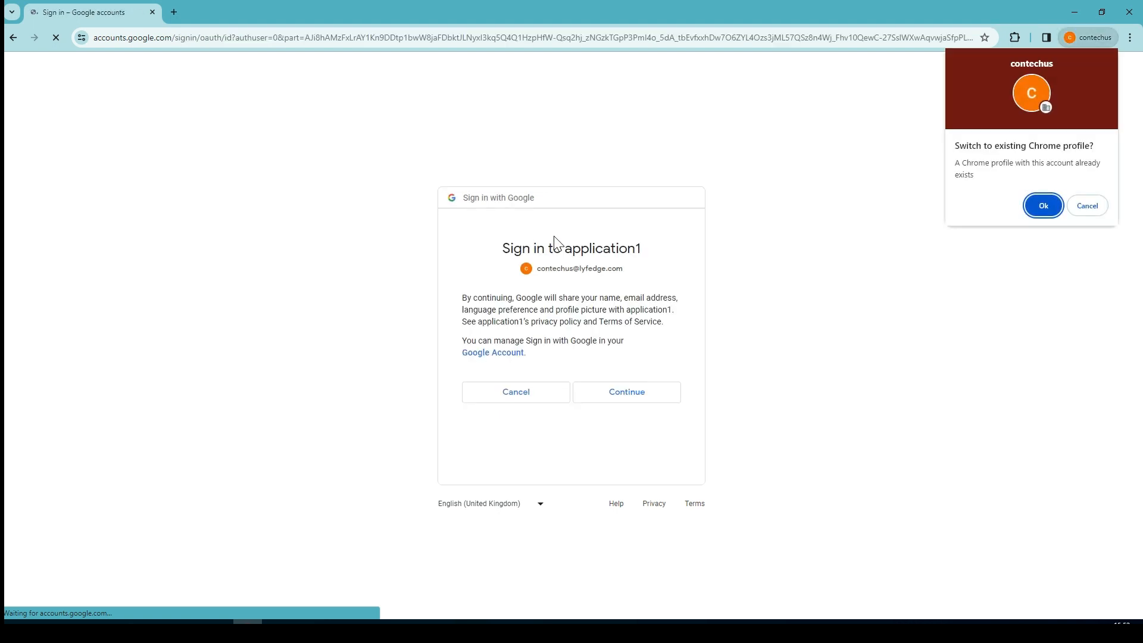
click(1087, 206)
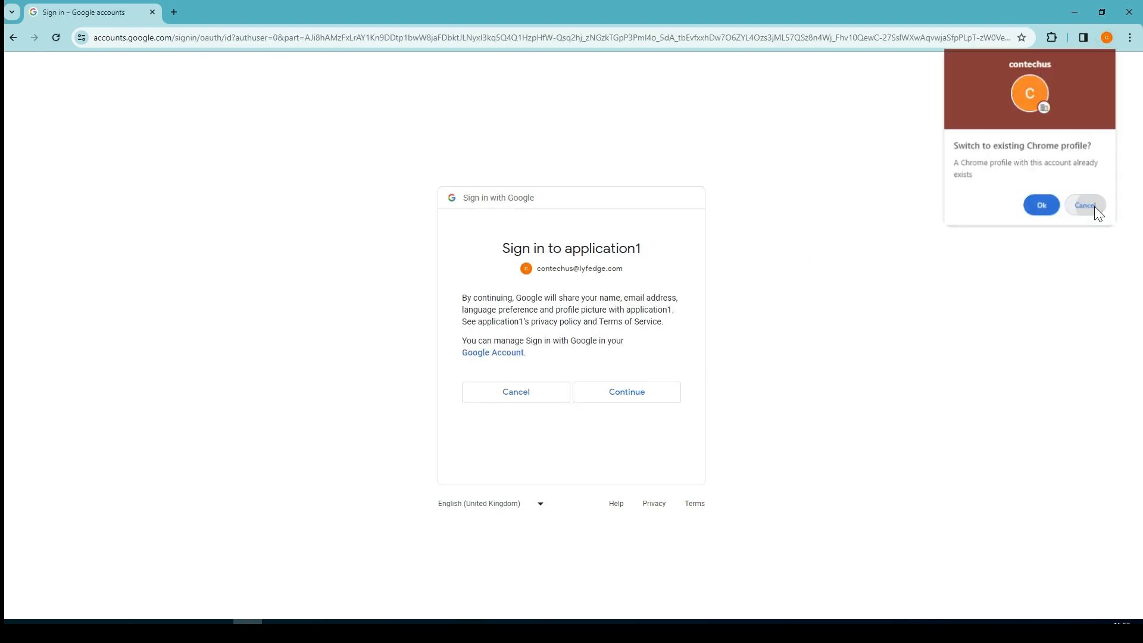
click(638, 398)
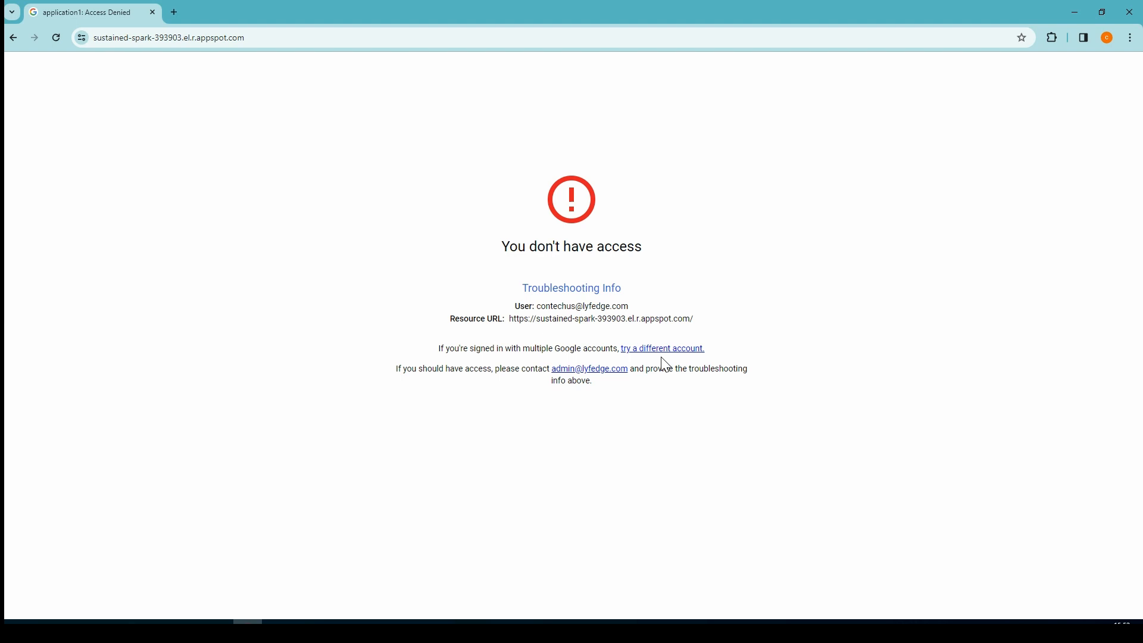
click(57, 39)
- Copy the principal's email from the permissions panel and paste it into a new InPrivate window
click(1077, 12)
click(767, 416)
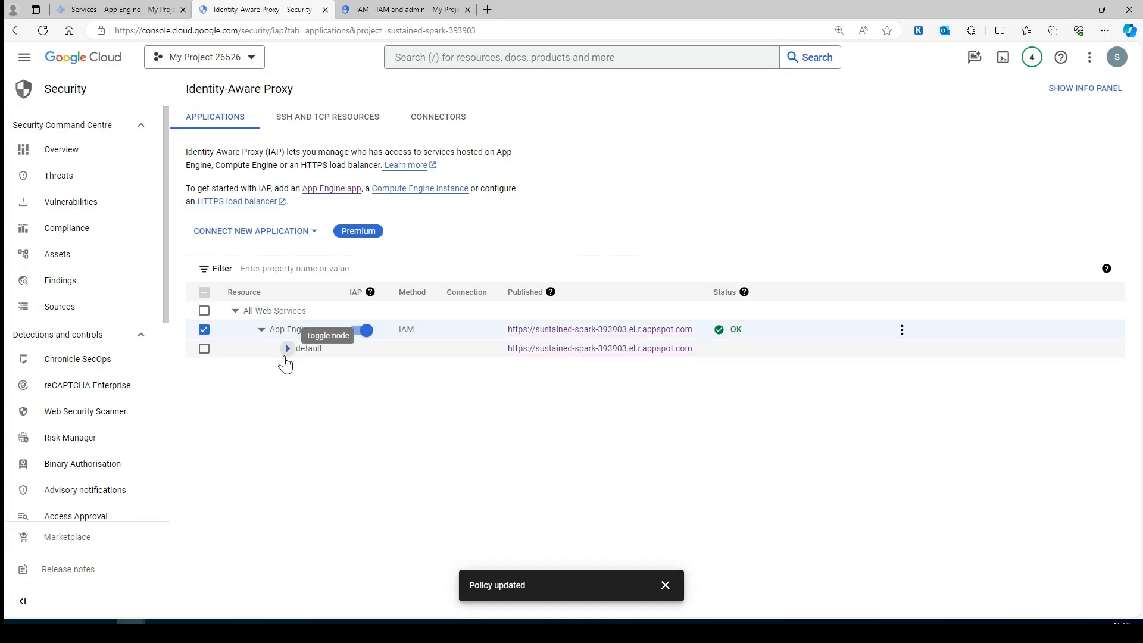
click(1101, 88)
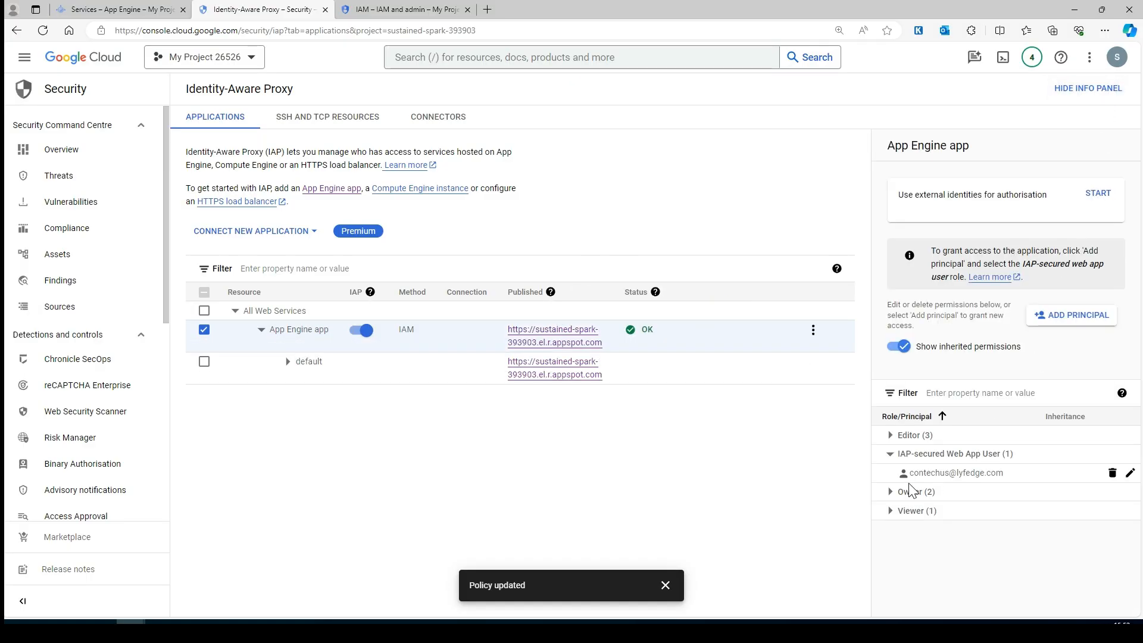
triple_click(913, 475)
key(ctrl+c)
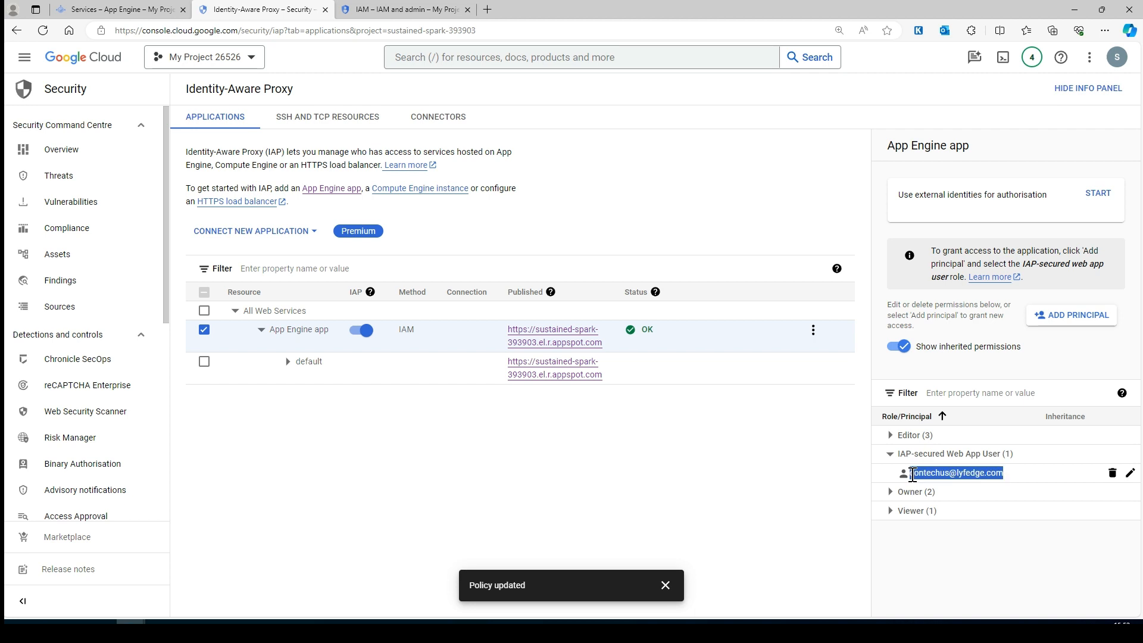
key(alt+Tab)
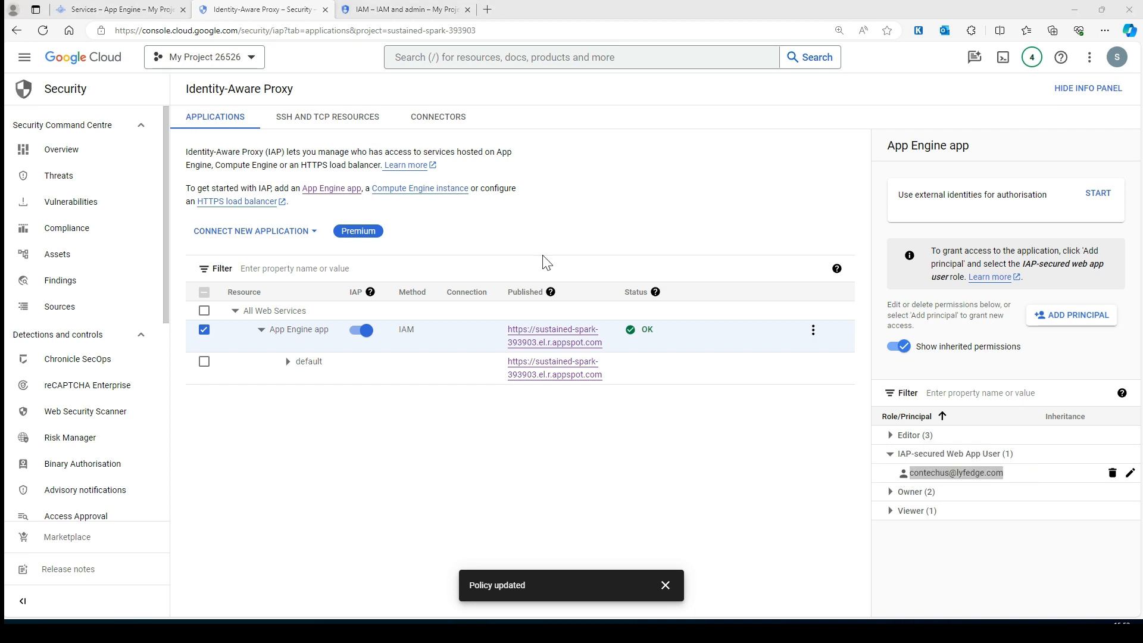
key(ctrl+shift+n)
key(ctrl+v)
key(Return)
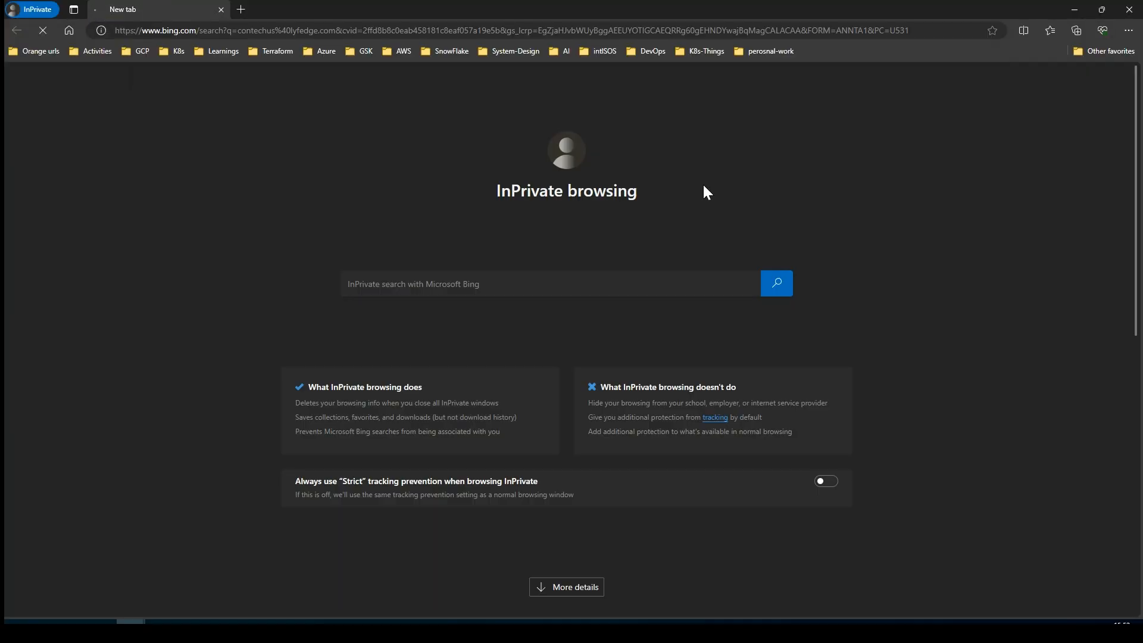
- Copy the app's published URL link and paste it into the InPrivate address bar
click(1079, 14)
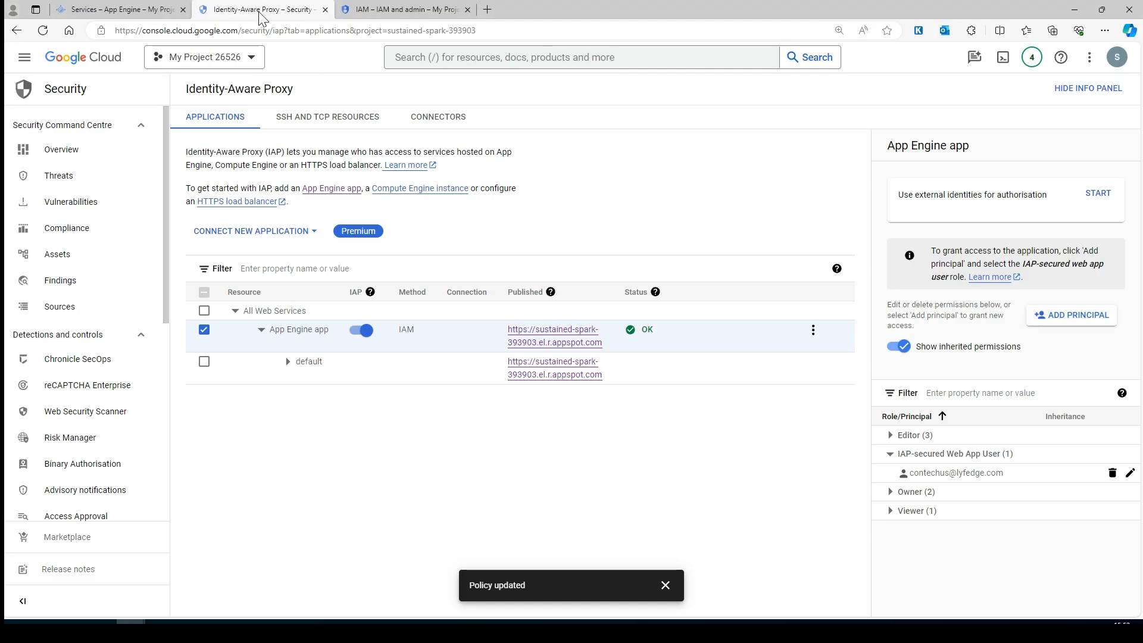
right_click(568, 344)
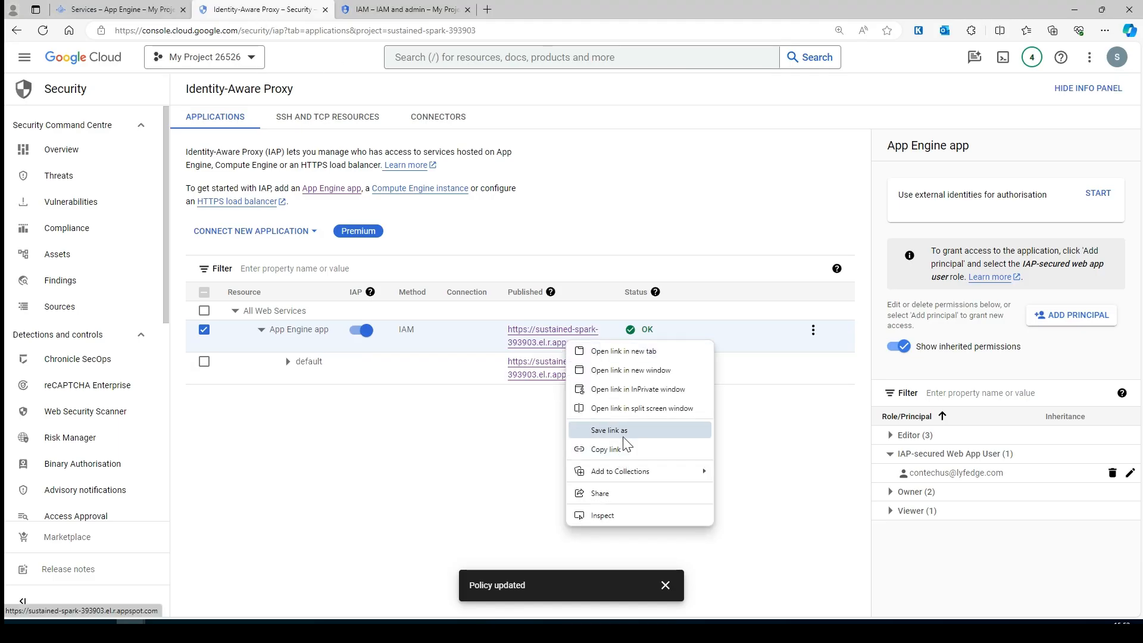
click(606, 449)
key(alt+Tab)
click(212, 30)
key(ctrl+v)
- Load the app URL, sign in with the organisation test account's email and password, and reload
key(Return)
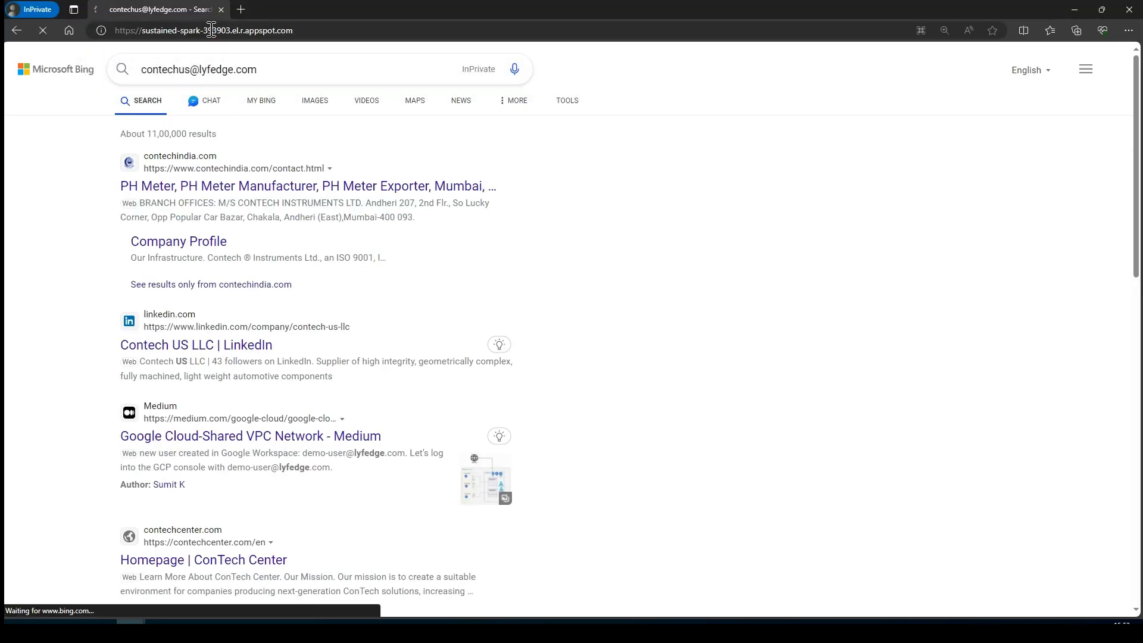
click(514, 311)
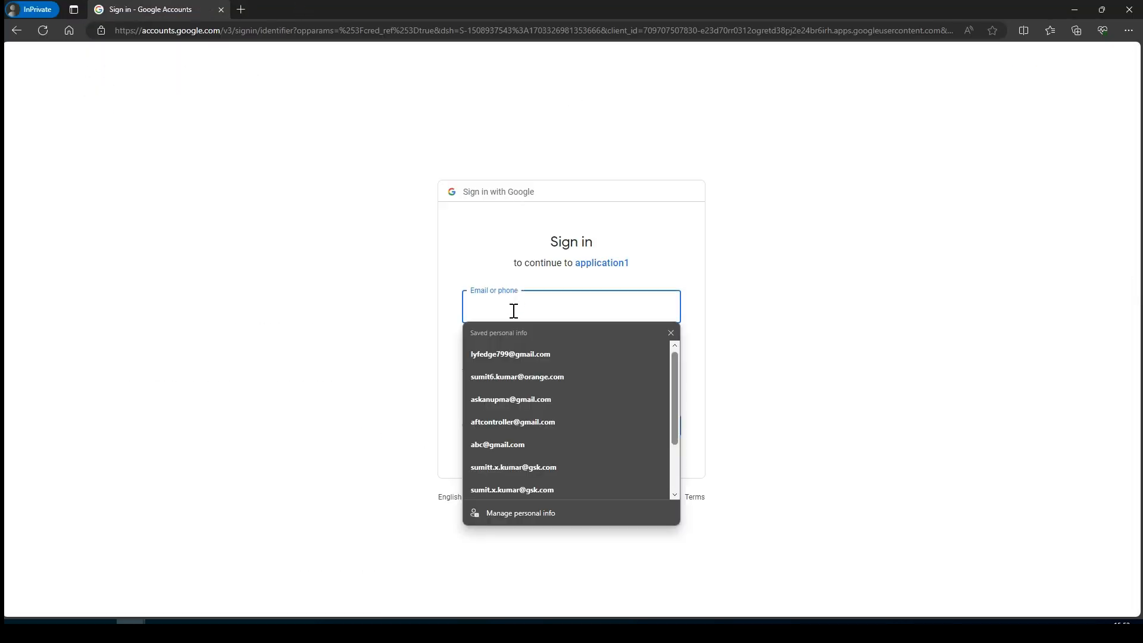
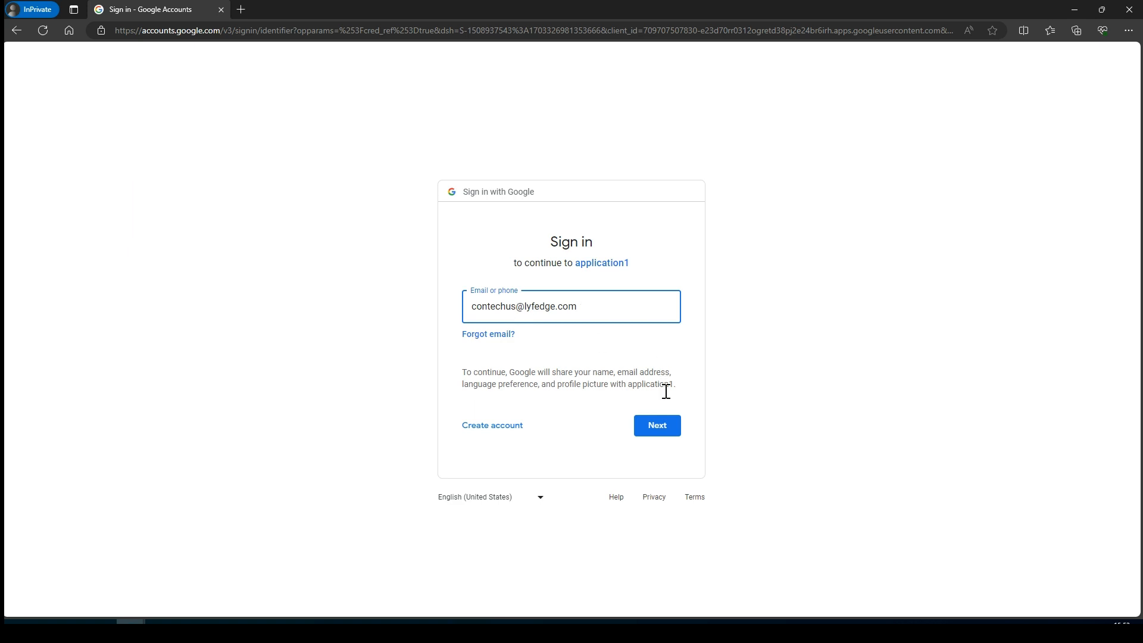
click(665, 432)
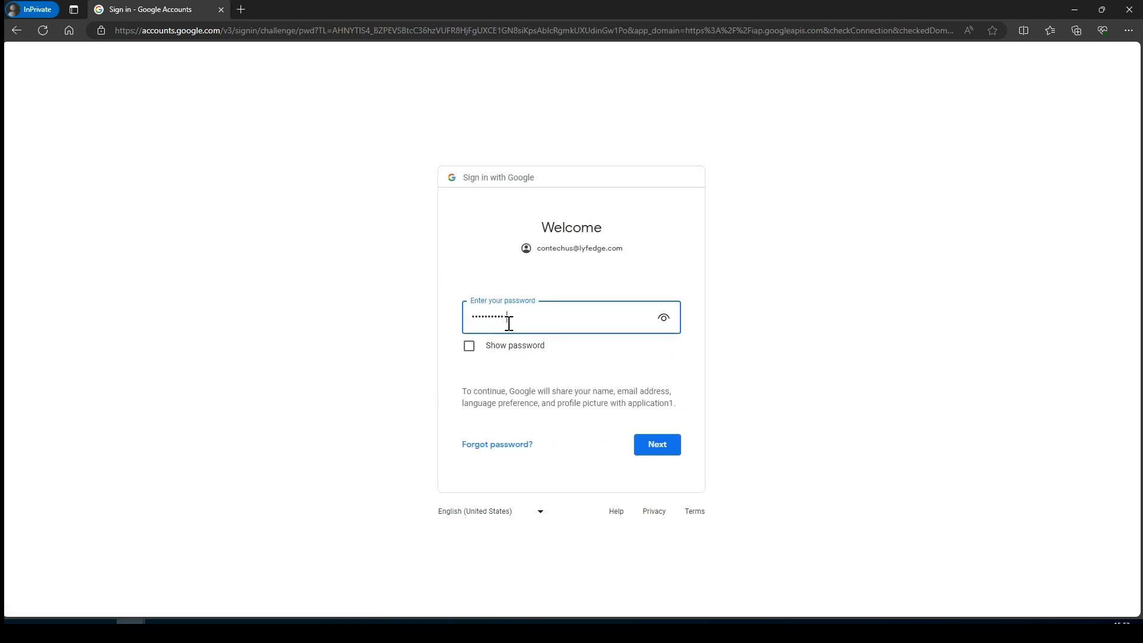
click(649, 442)
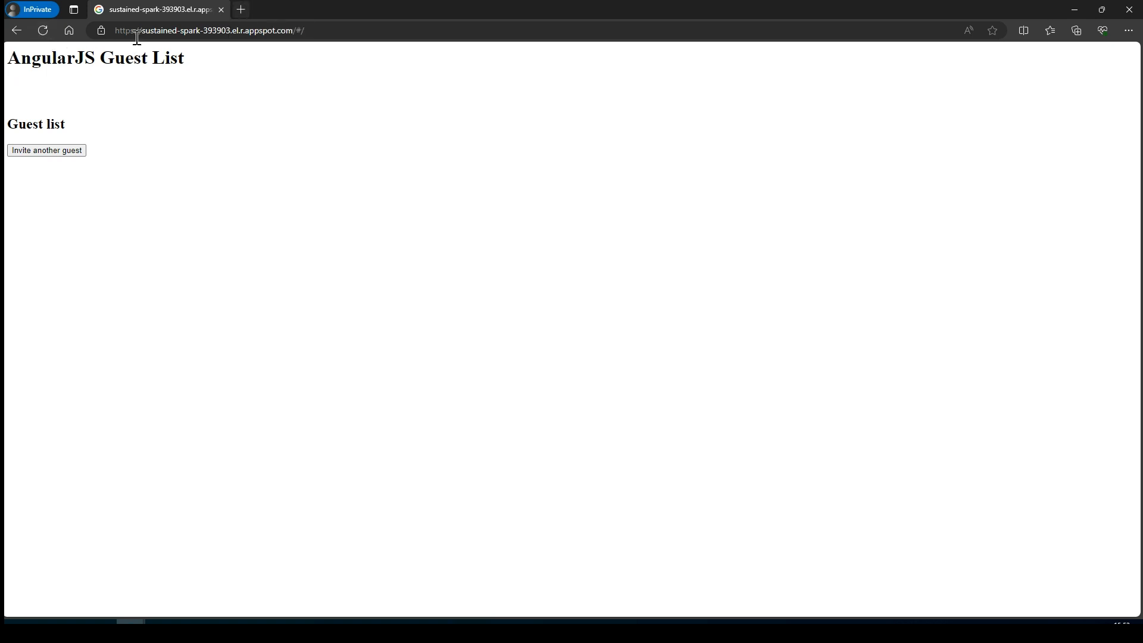
click(42, 30)
- Load the app's appspot.com URL in a different Chrome profile to reach application1's account chooser
click(1130, 9)
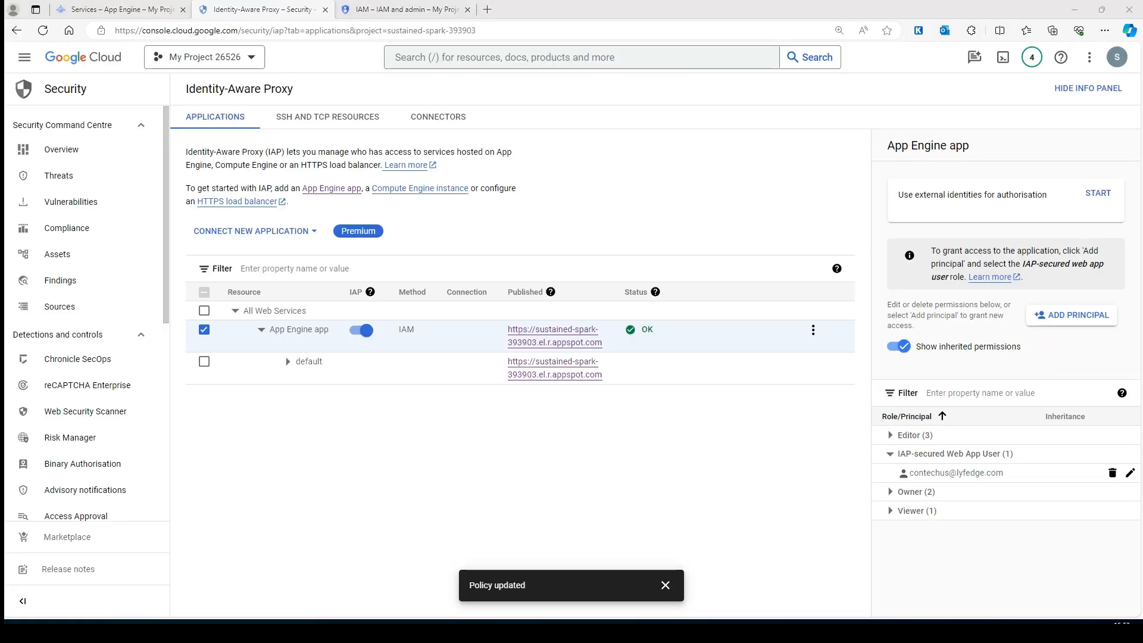
drag(5, 51, 656, 34)
double_click(656, 34)
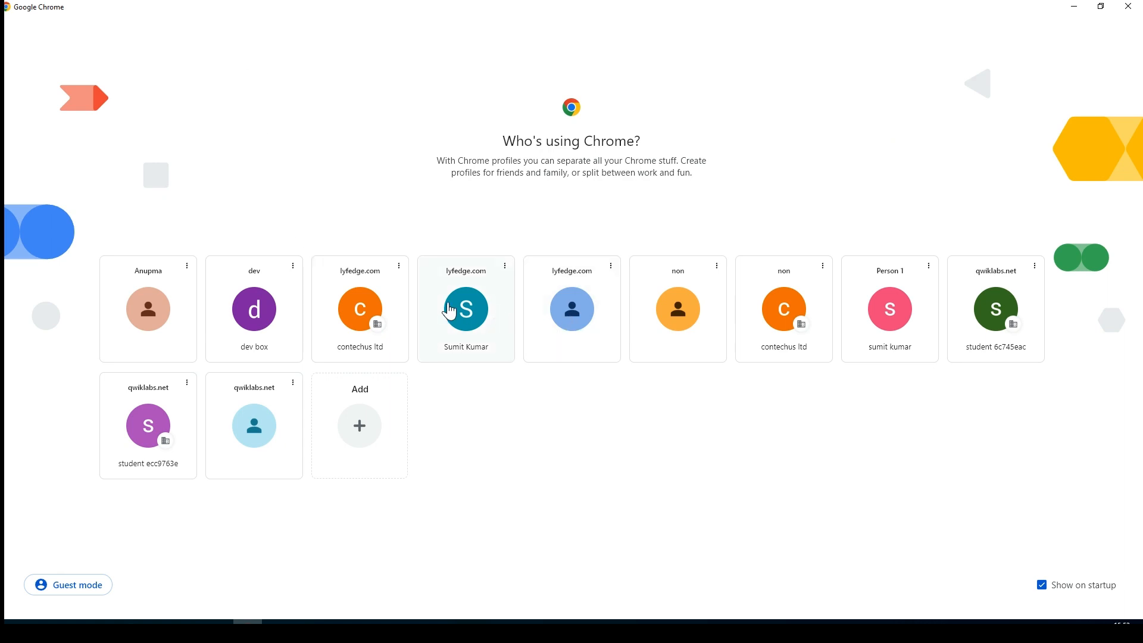
click(699, 310)
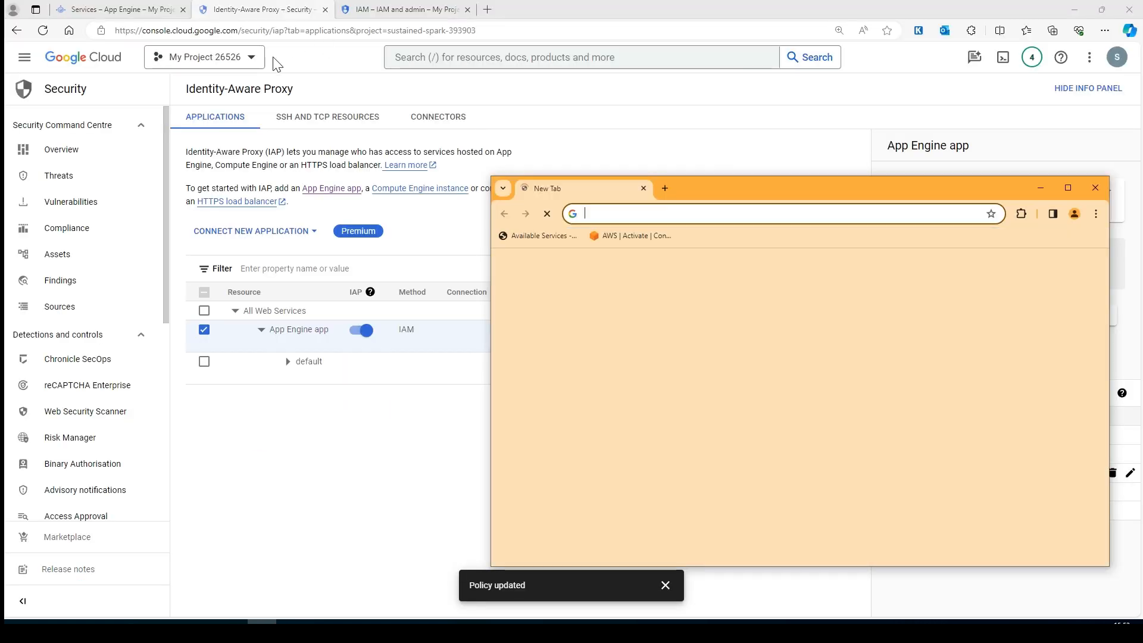
double_click(880, 178)
key(ctrl+v)
key(Return)
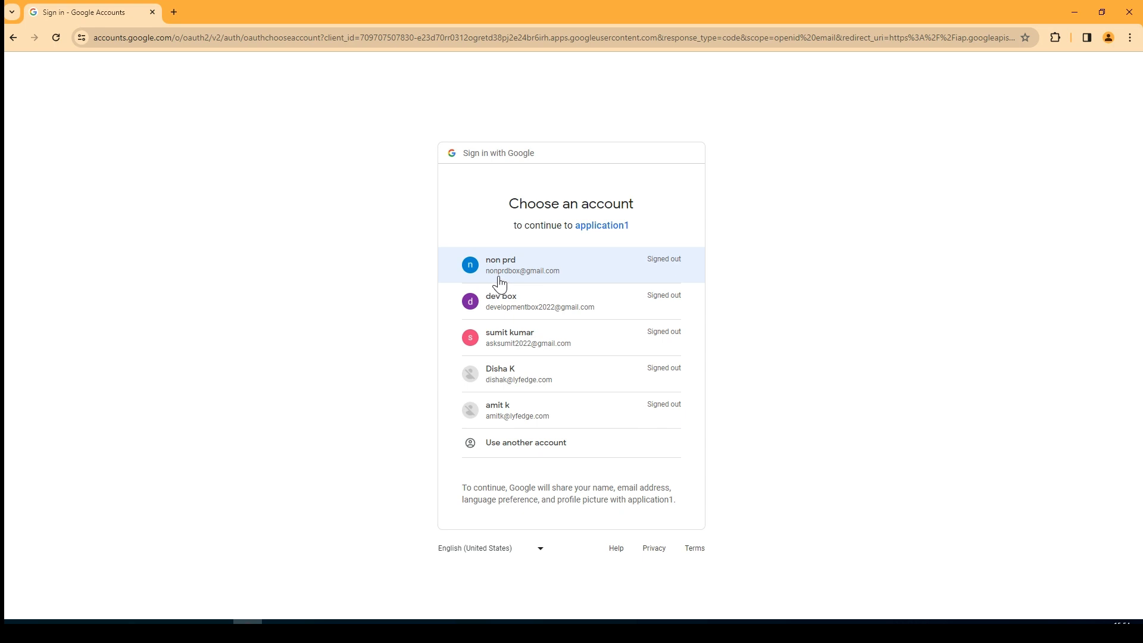
- Sign in with the outside Gmail account and confirm the Error 403: org_internal access block
click(548, 262)
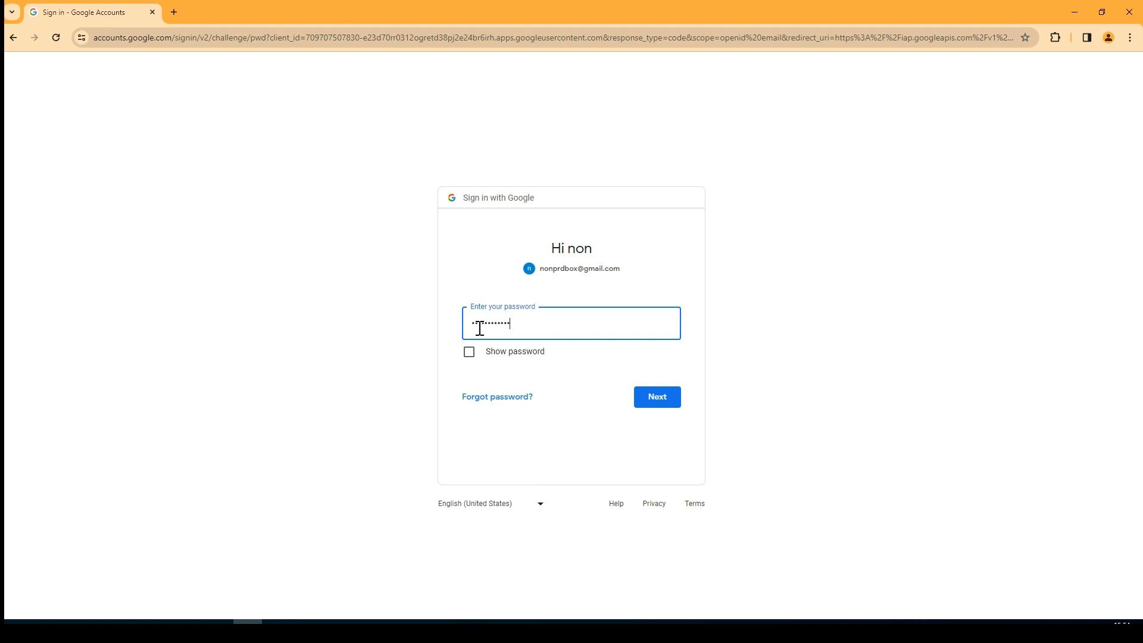
key(Return)
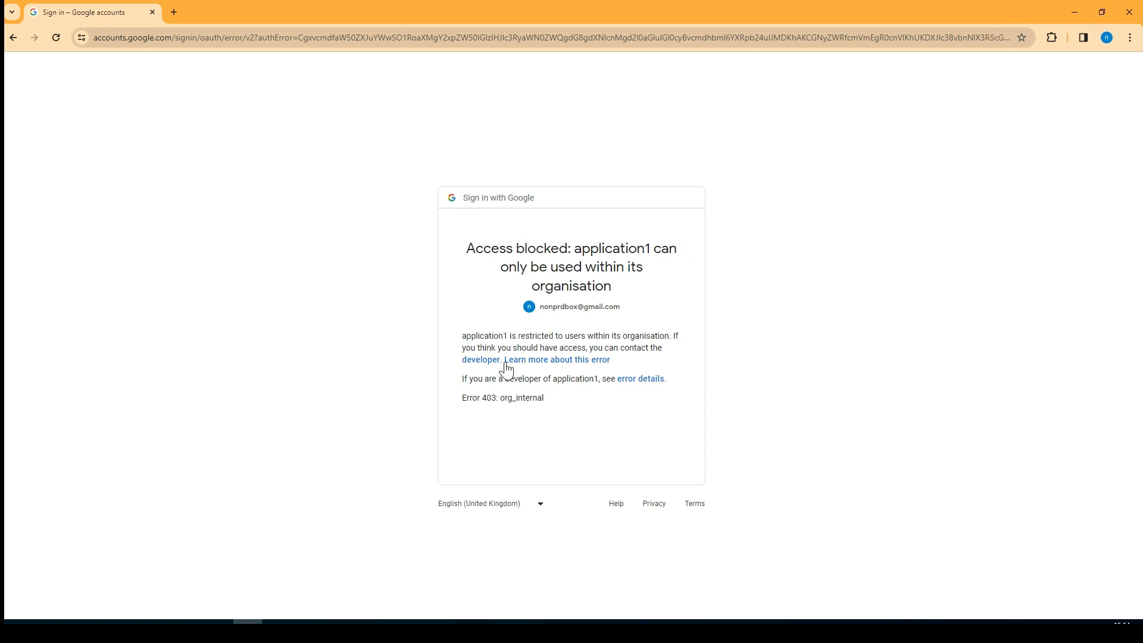
drag(621, 309, 542, 310)
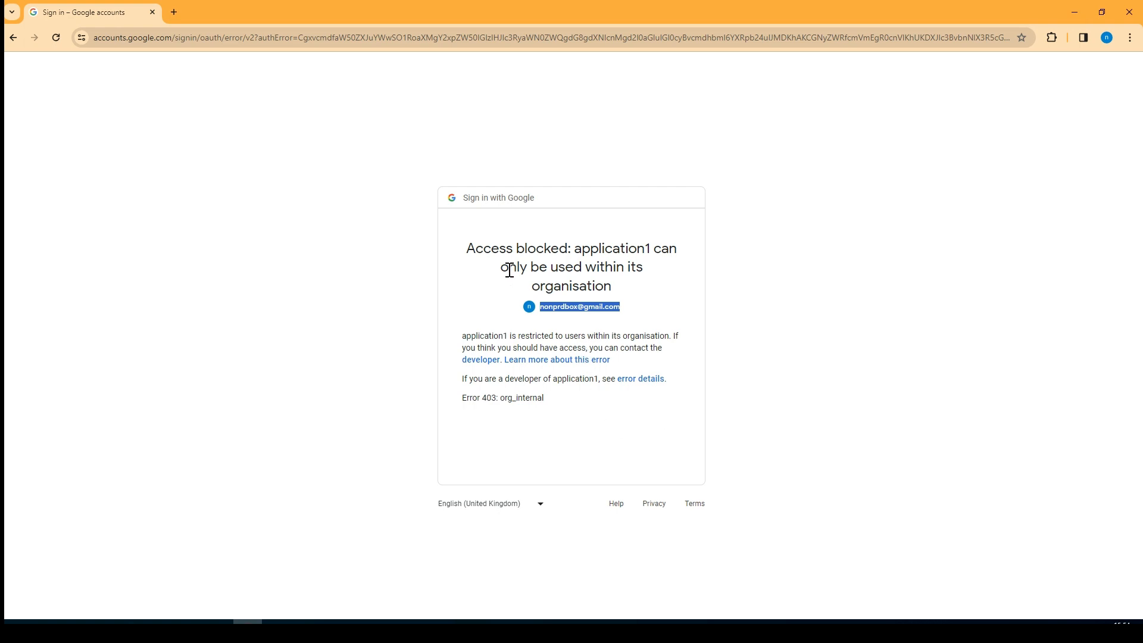
click(1077, 8)
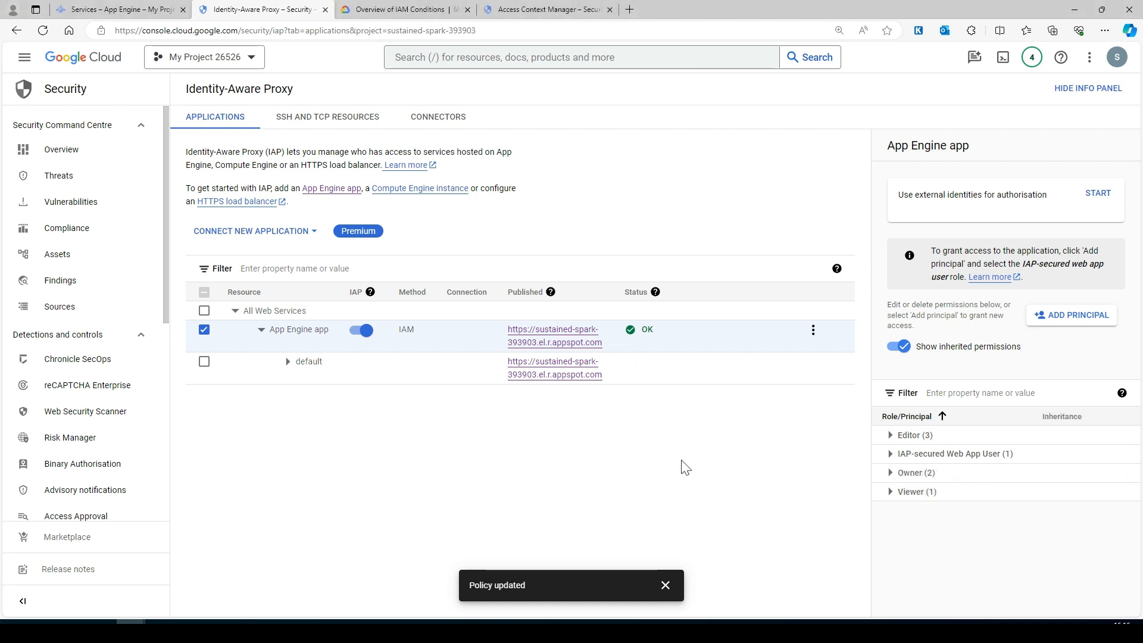
- Dismiss the toast and open Edit access for the IAP-secured Web App User principal
click(665, 585)
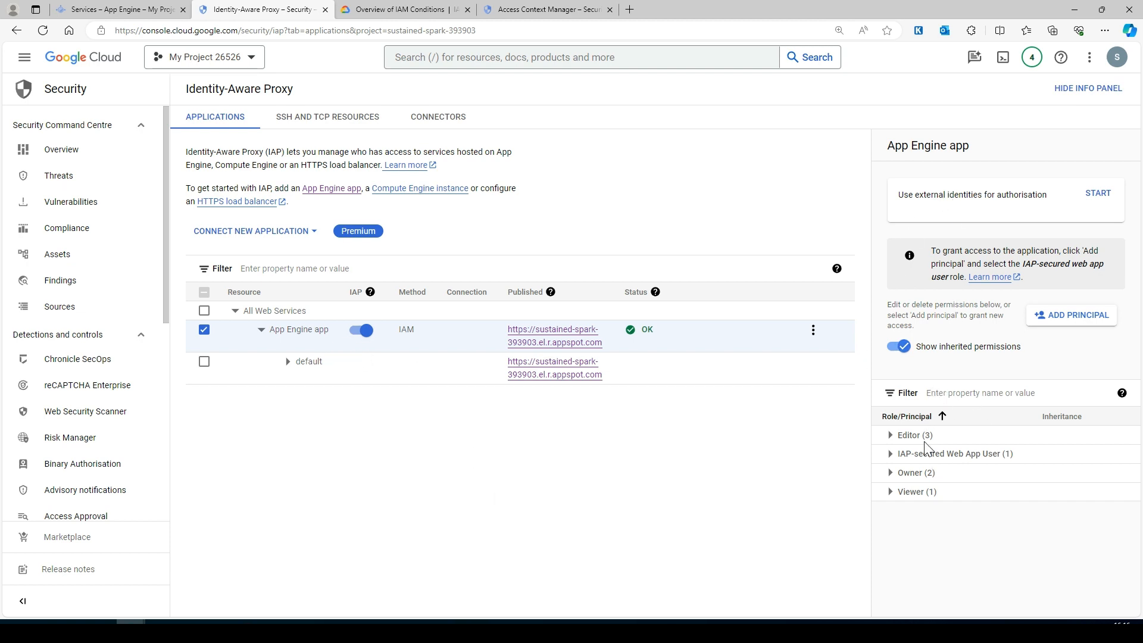
click(890, 454)
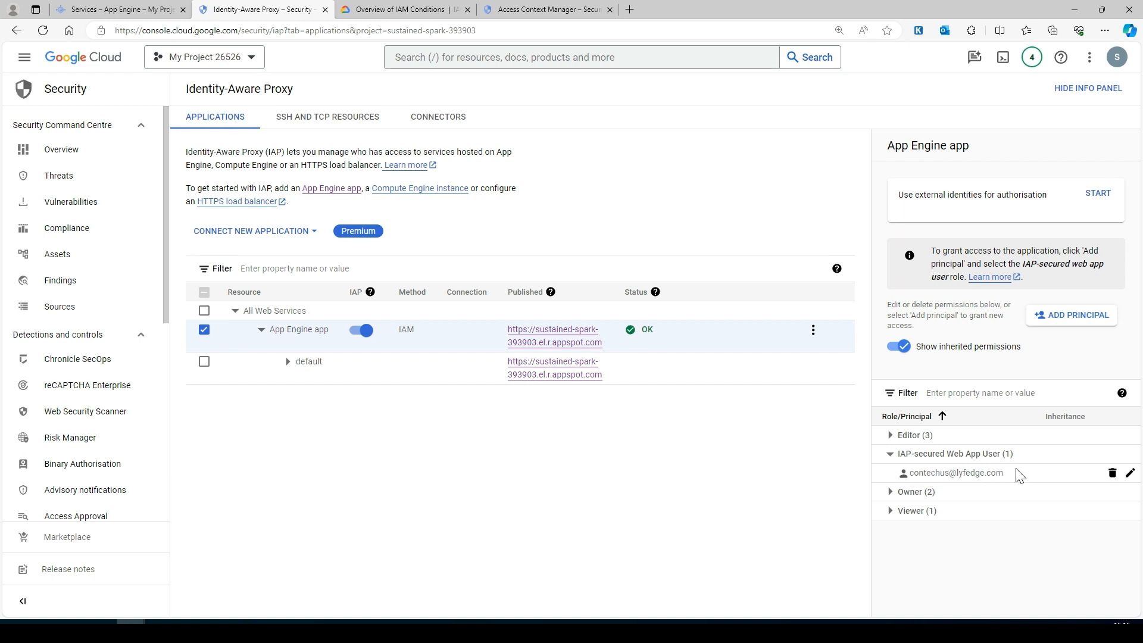
click(1130, 473)
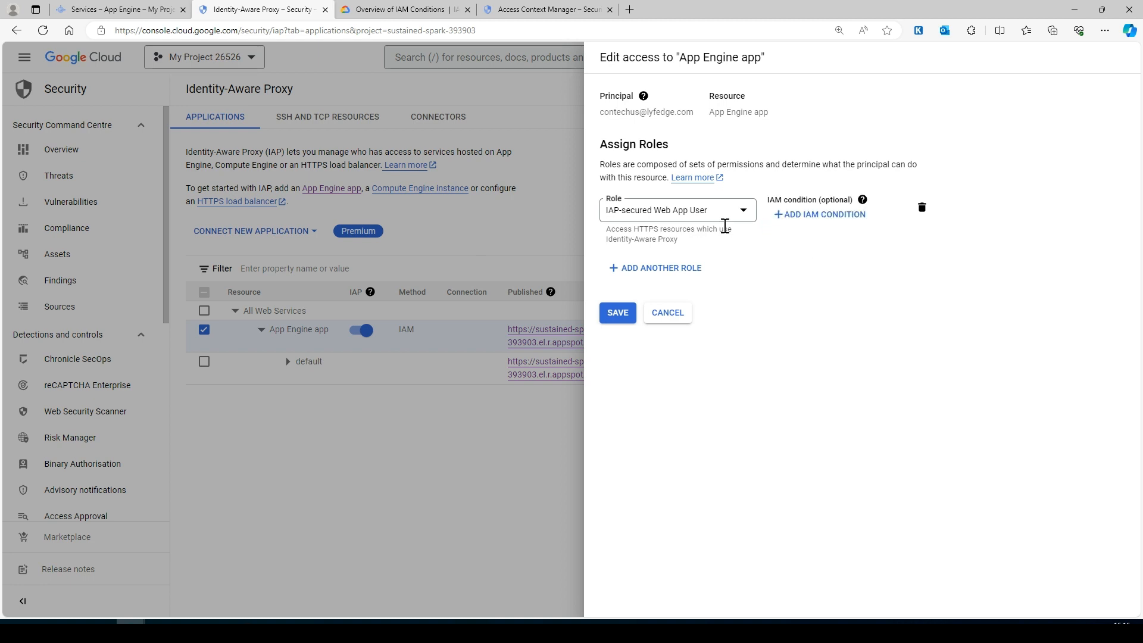
- Add an IAM condition titled access-app-onnce-in-week to the role
click(810, 216)
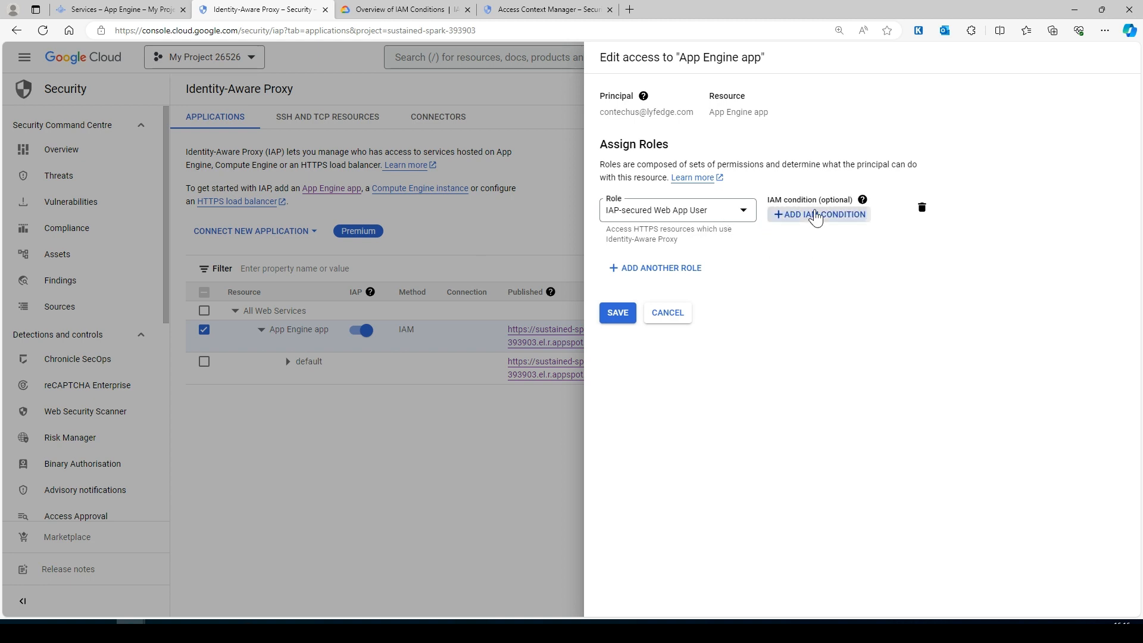
click(521, 147)
text(accc)
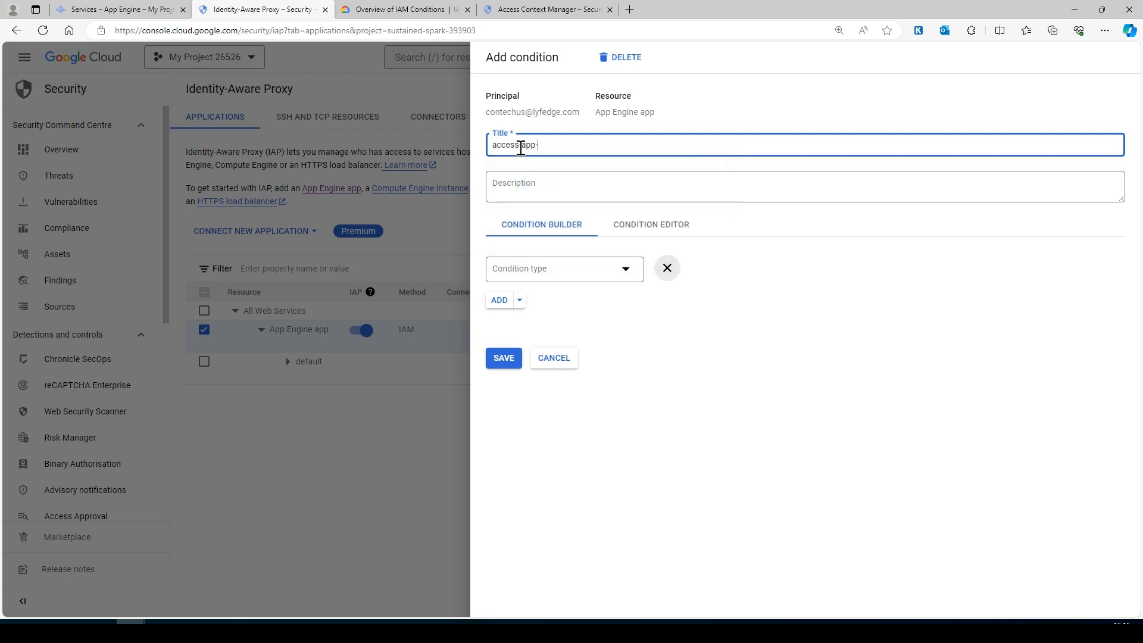
text(ss-app-onnce-in-week)
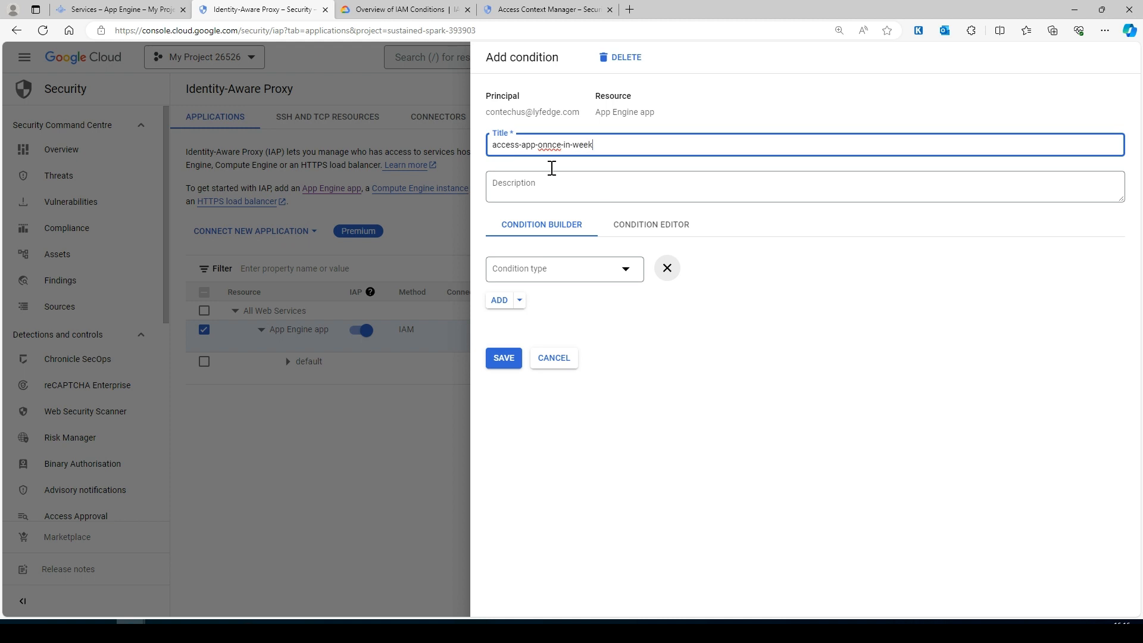
click(799, 312)
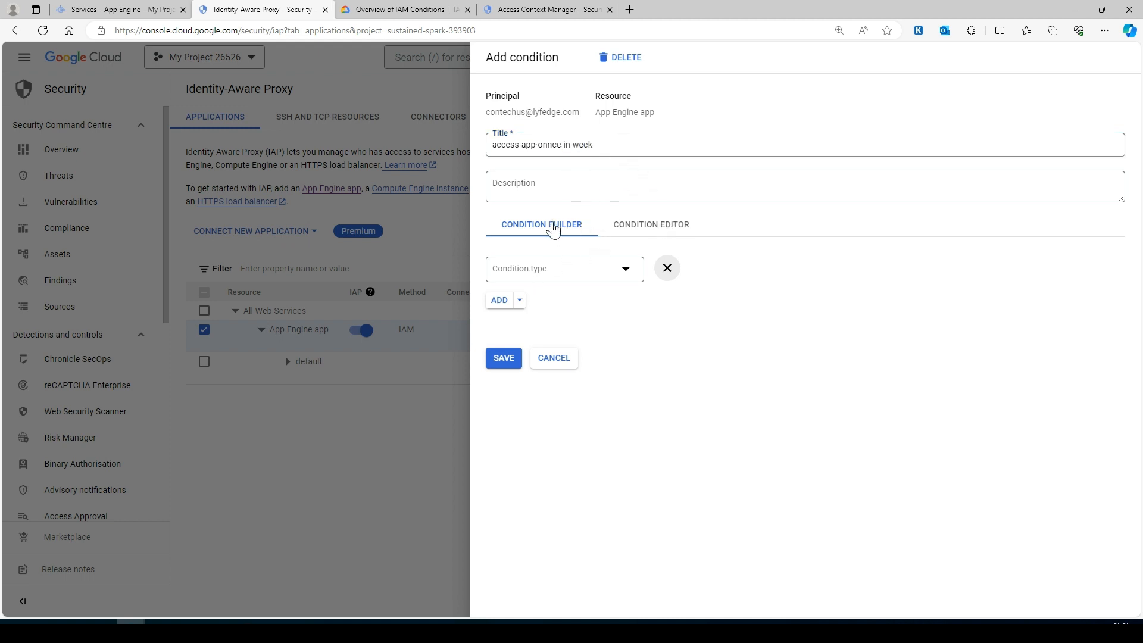
- Make it a Time > Schedule > Day of Week condition with operator On and Sunday
click(548, 280)
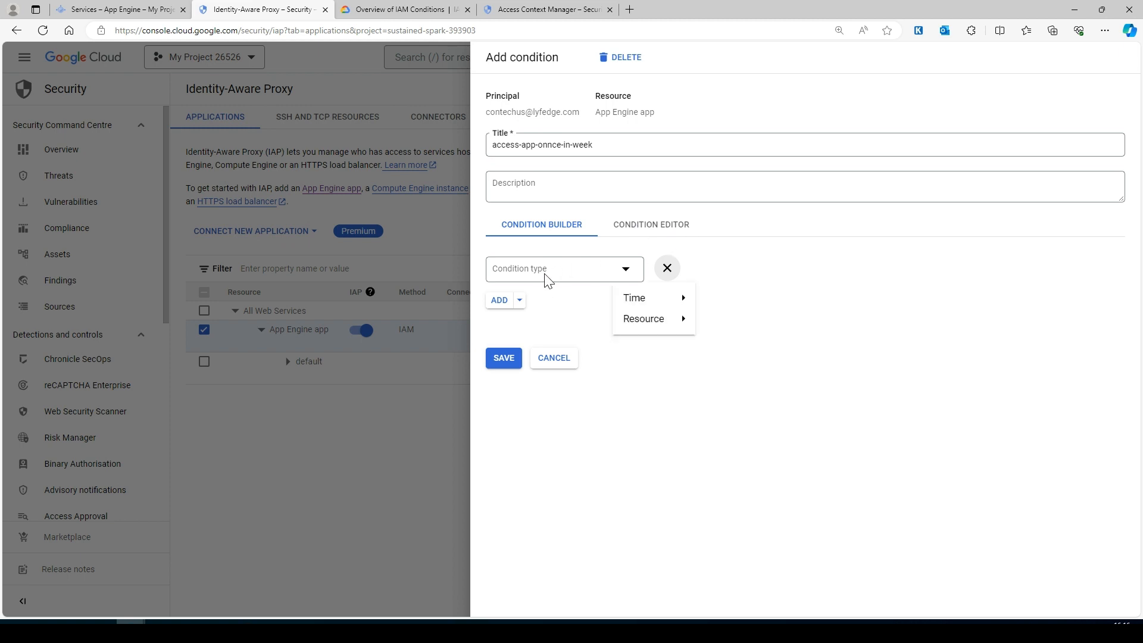
mouse_move(644, 301)
mouse_move(743, 303)
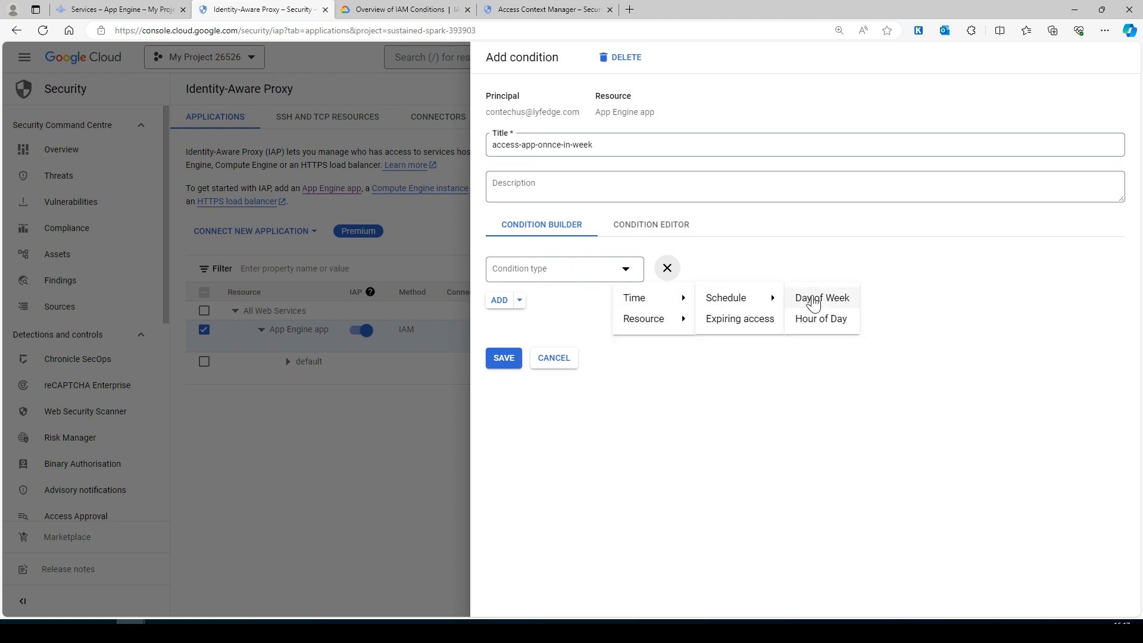
click(829, 299)
click(573, 275)
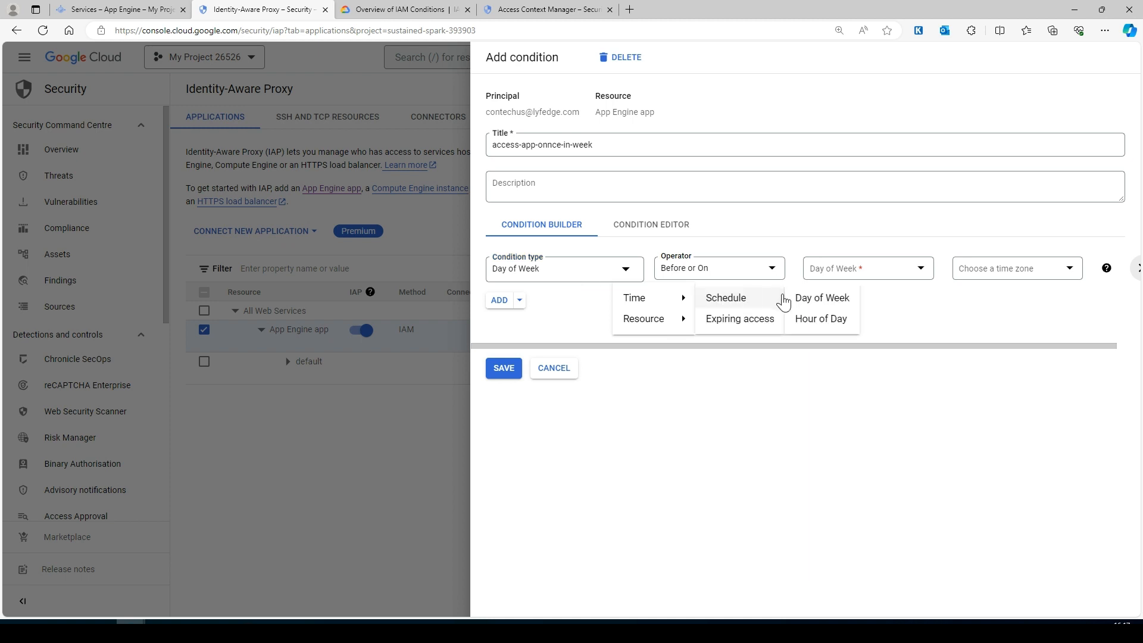
click(722, 268)
click(678, 361)
click(905, 275)
click(878, 280)
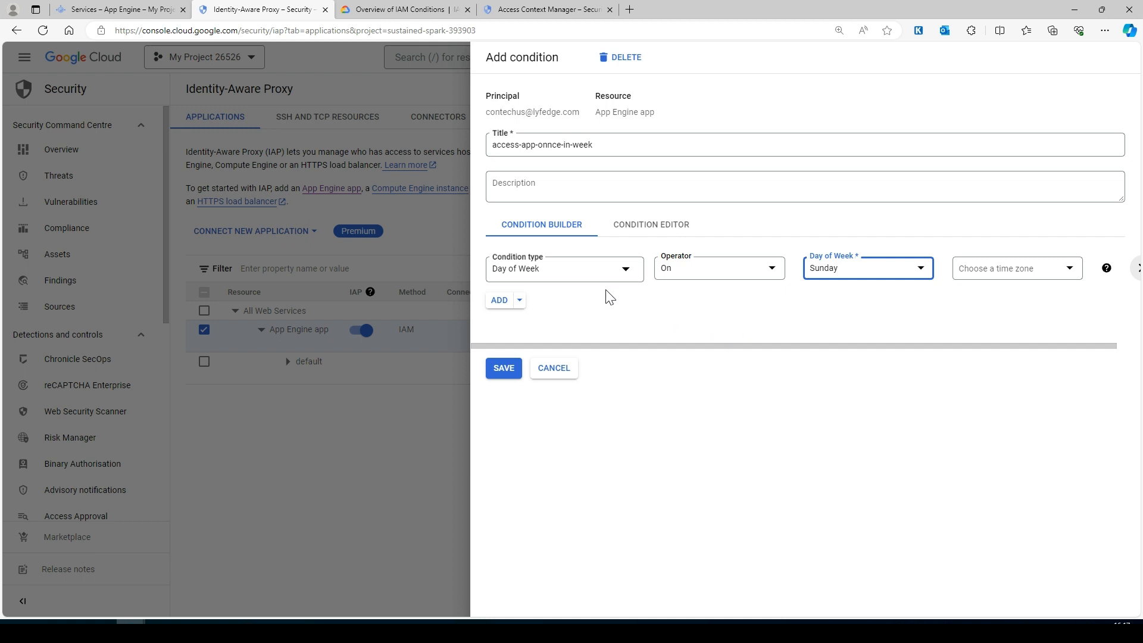
- Set the condition's time zone to India Standard Time (IST) and save it
click(1009, 276)
text(i)
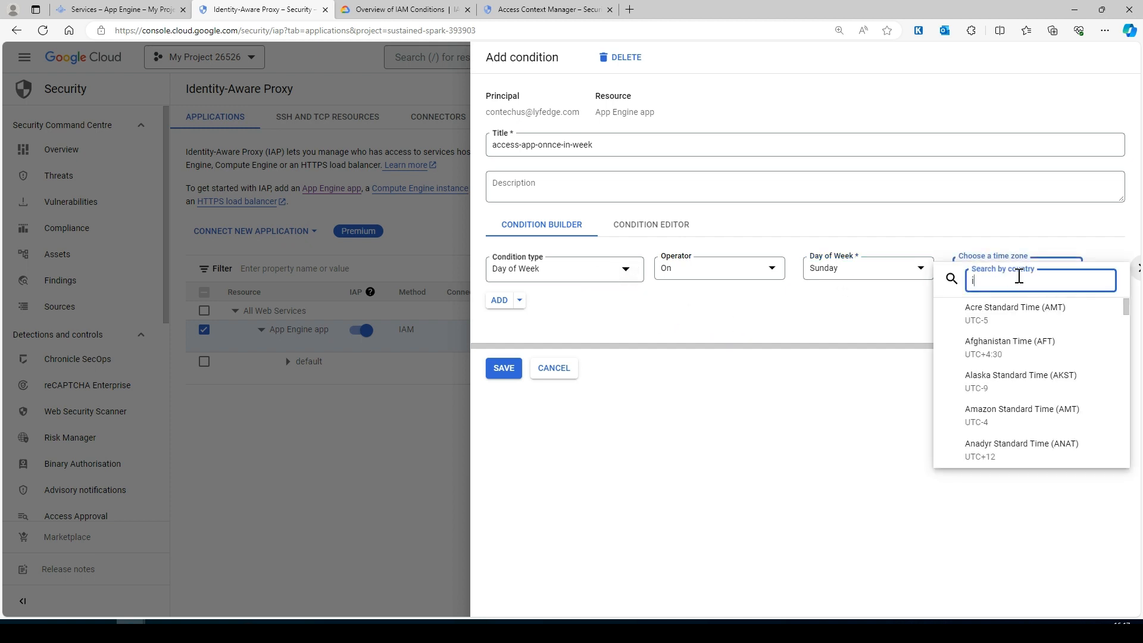
text(st)
key(BackSpace)
key(BackSpace)
key(BackSpace)
text(India/)
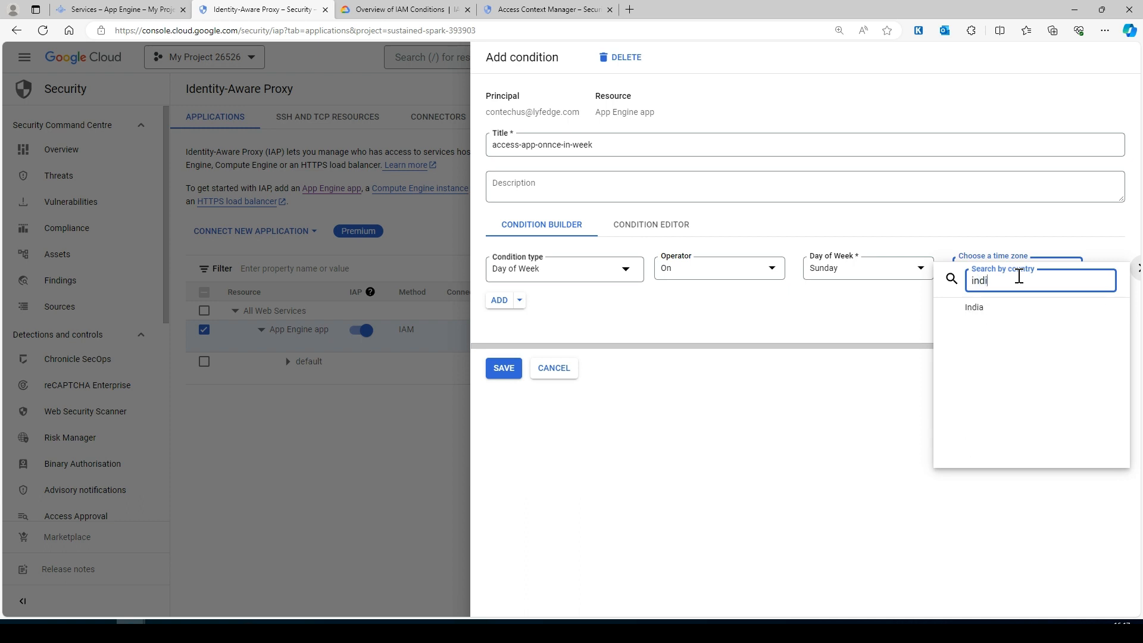
click(1019, 316)
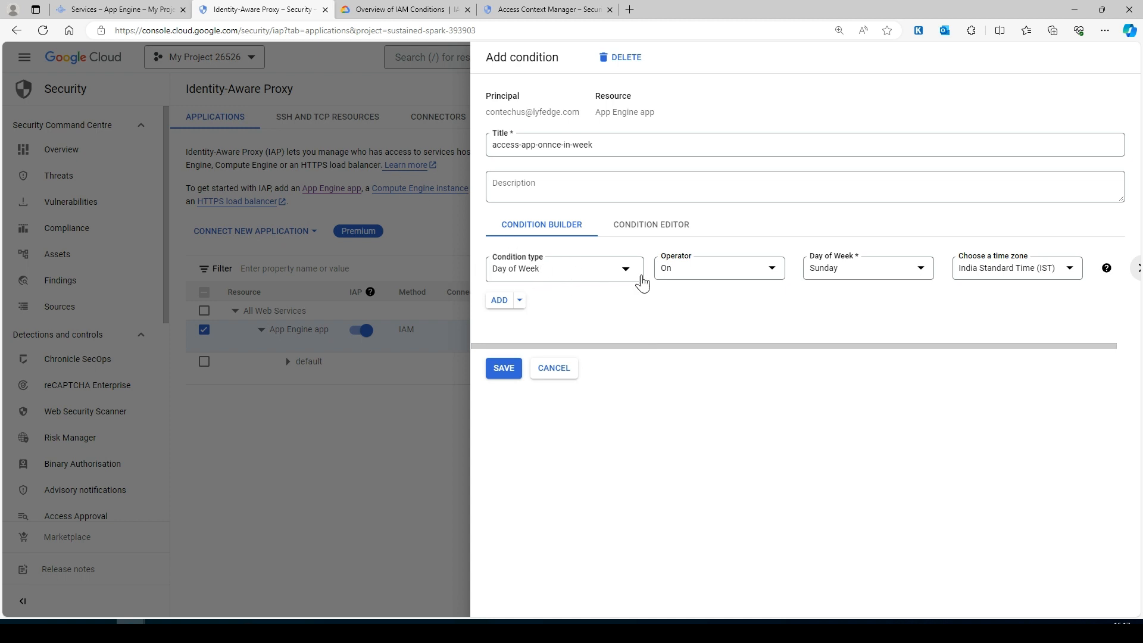
click(505, 369)
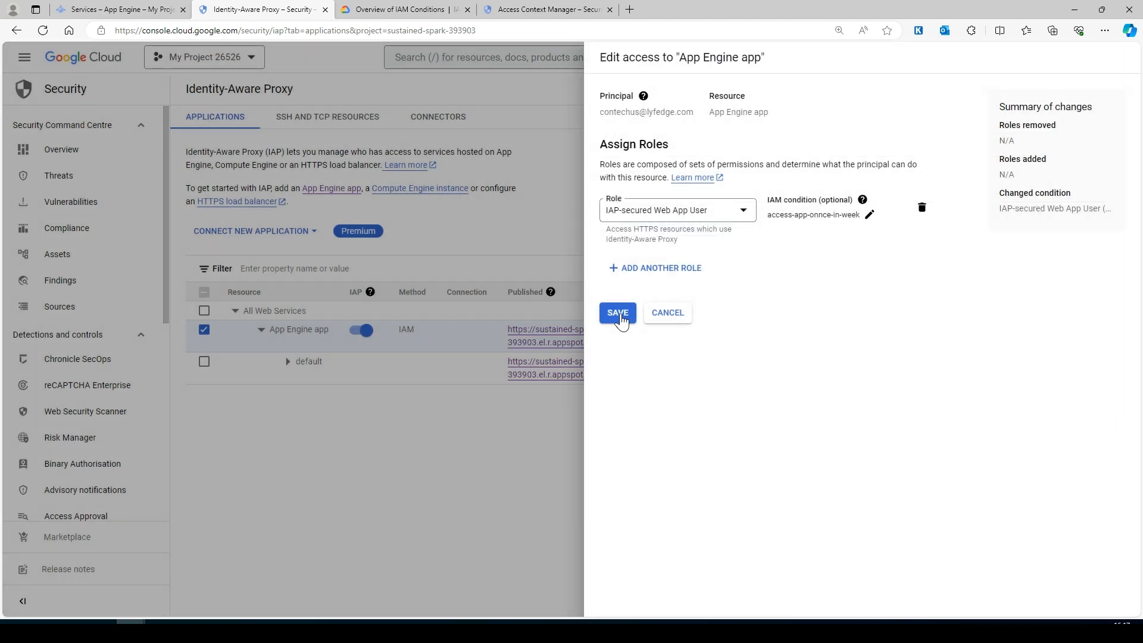
- Save the role grant carrying the access-app-onnce-in-week condition and dismiss the Policy updated toast
click(619, 314)
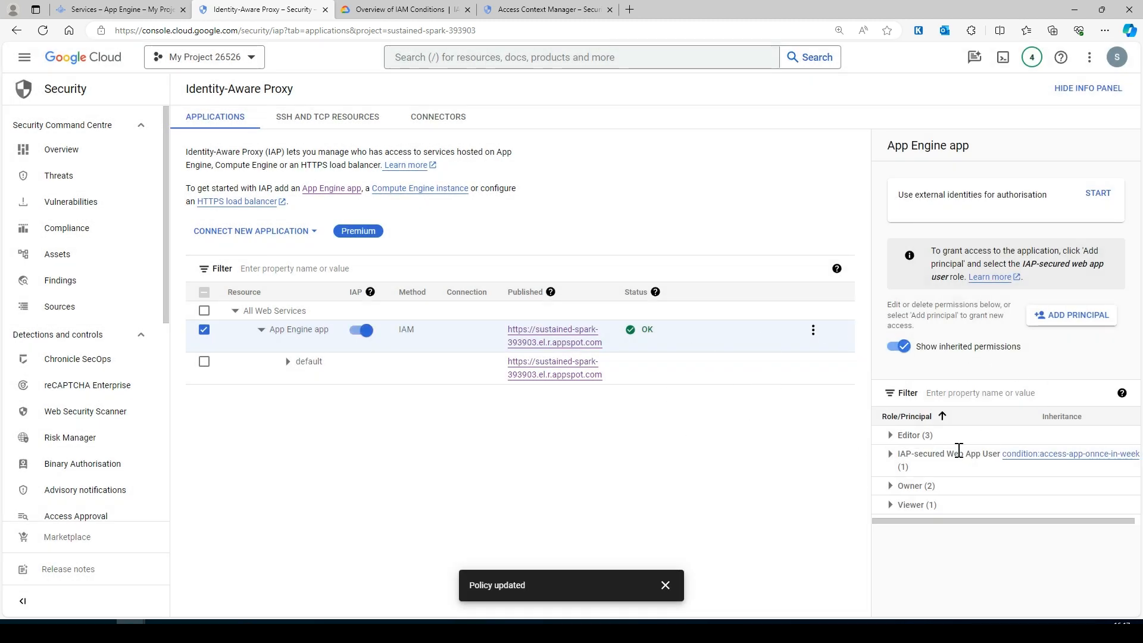
click(666, 585)
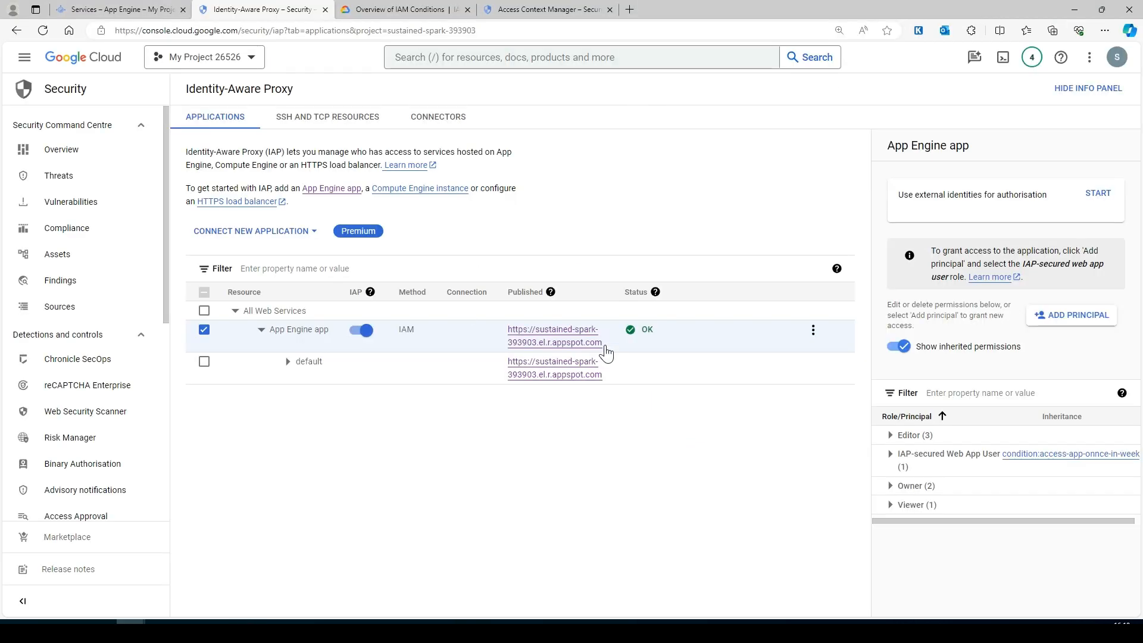
- Copy the app's Published URL and try loading it in the private browsing window
right_click(561, 341)
click(613, 448)
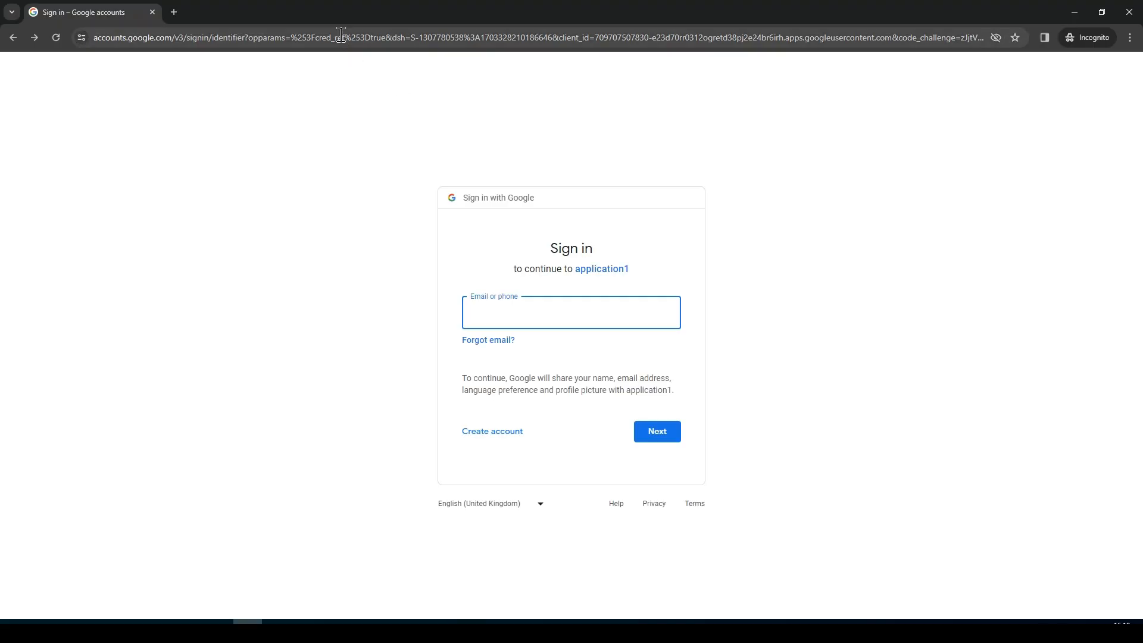
click(341, 37)
key(ctrl+v)
key(Return)
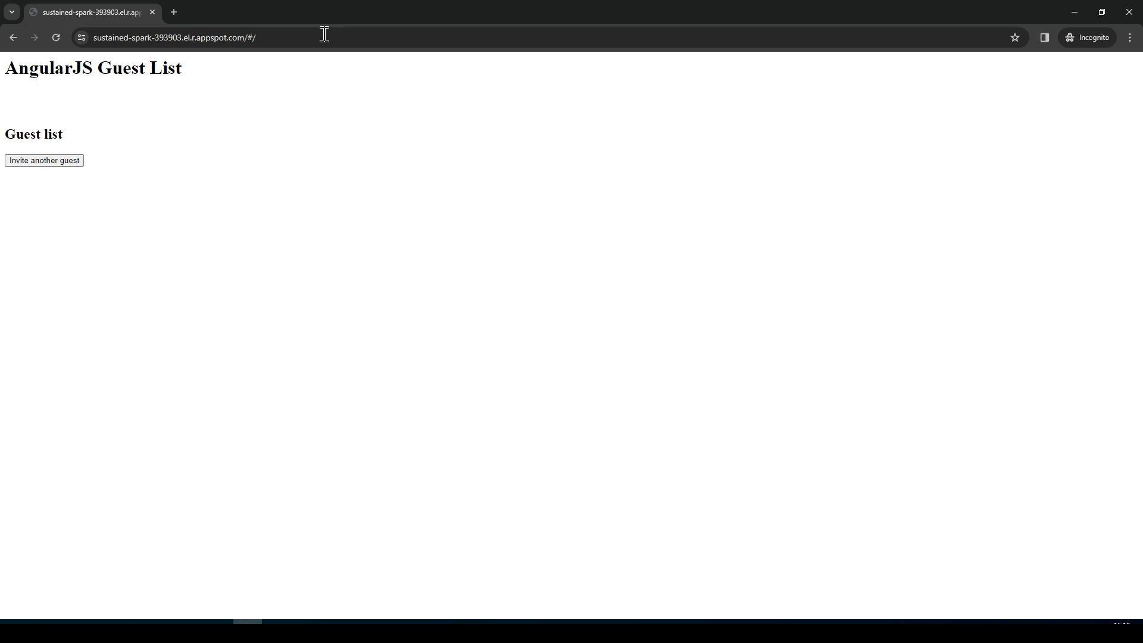
click(55, 37)
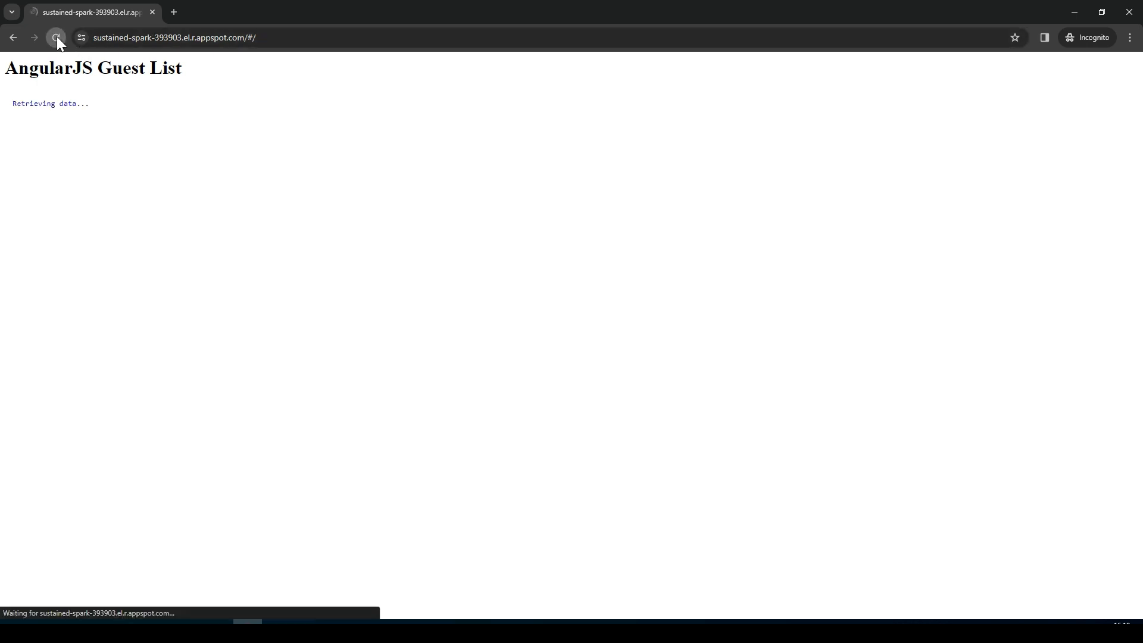
click(15, 36)
click(15, 35)
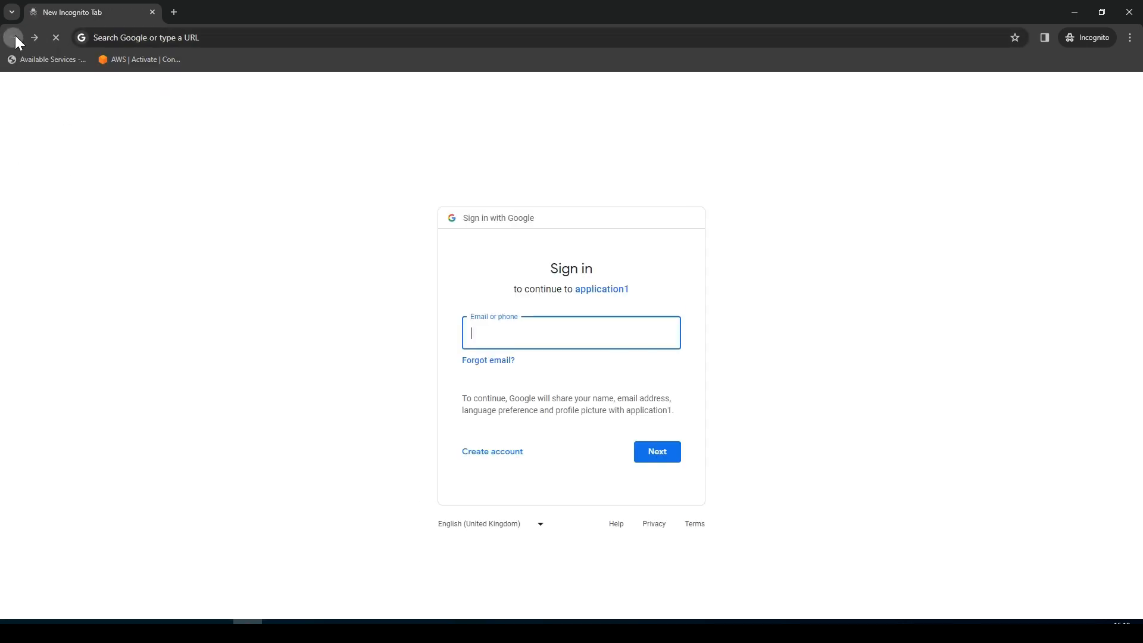
click(214, 38)
key(ctrl+v)
key(Return)
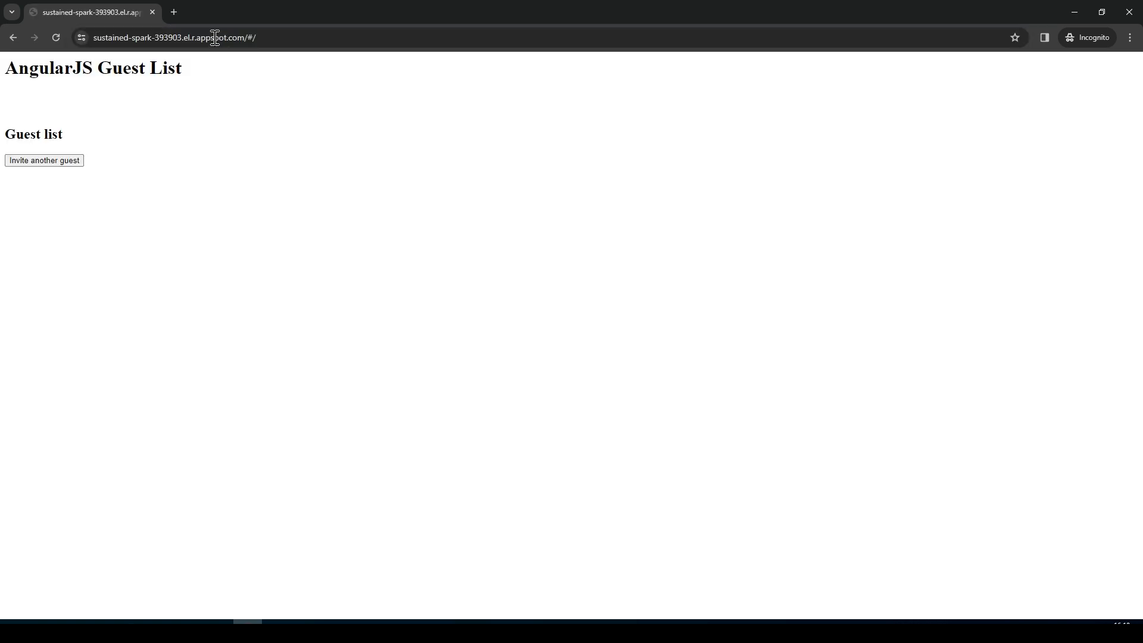
click(1129, 12)
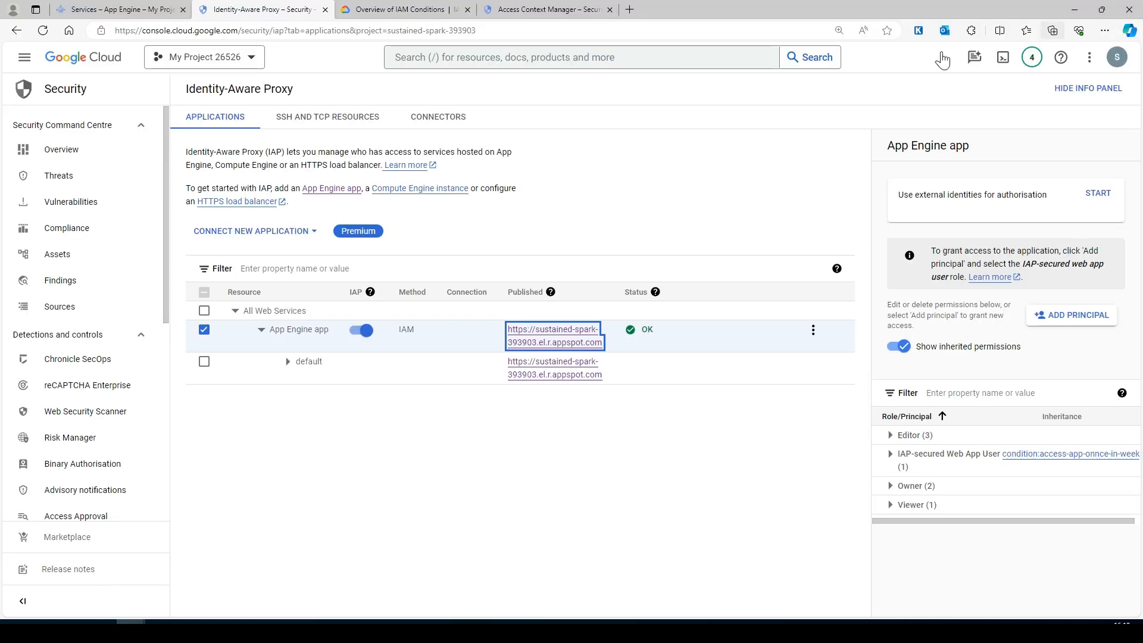
- Open the URL in a fresh Incognito window and sign in as the test account, reaching 'You don't have access'
click(103, 631)
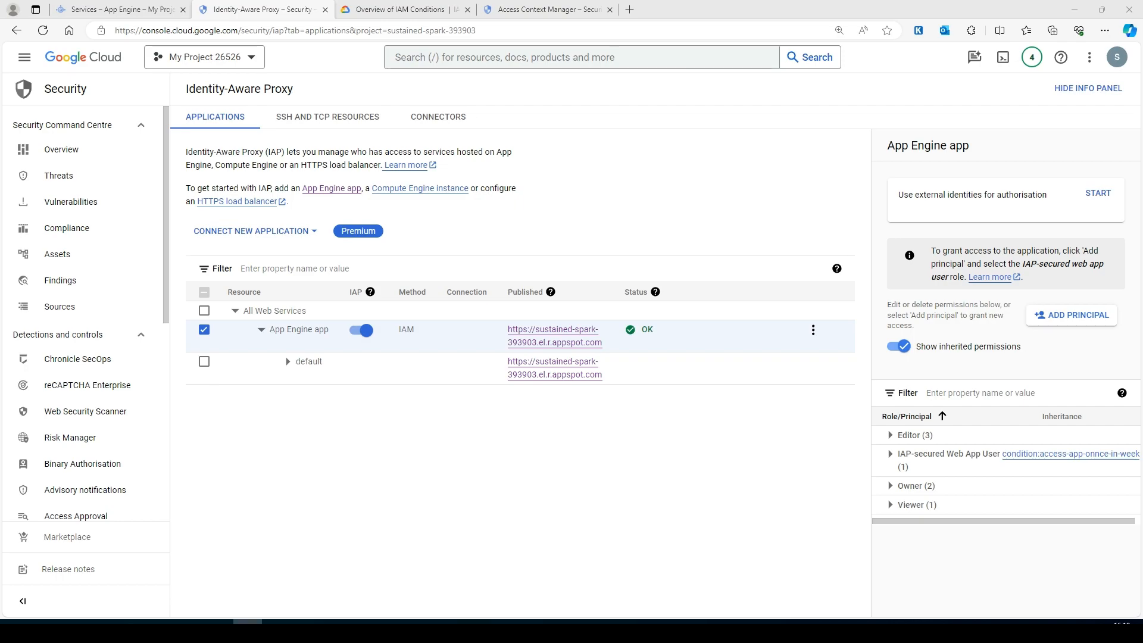
key(ctrl+shift+n)
key(ctrl+v)
key(Return)
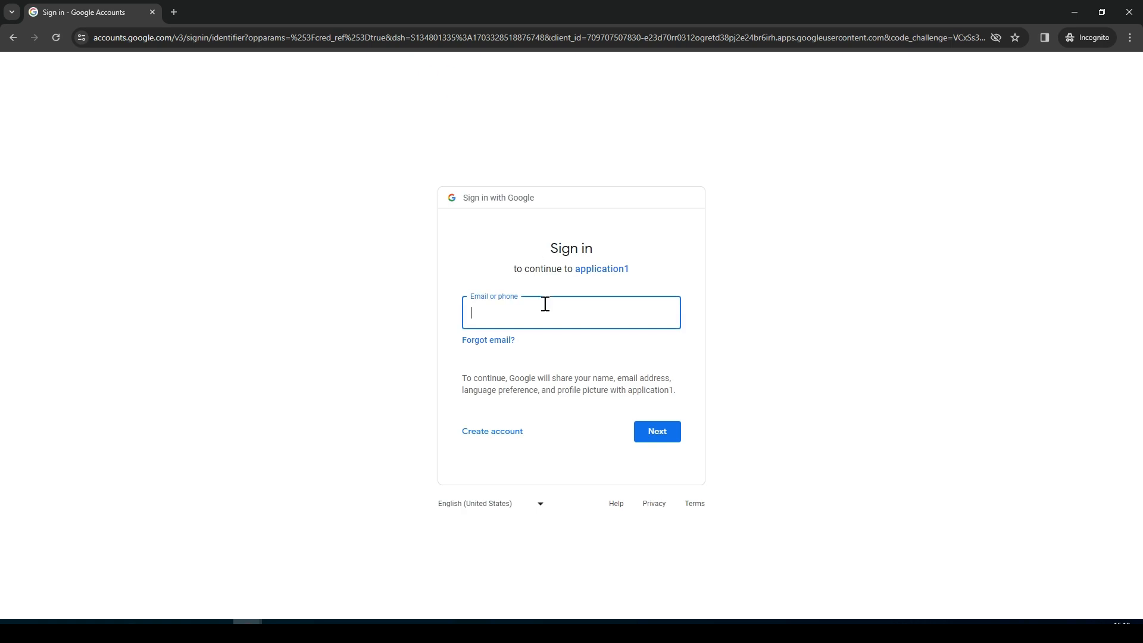
click(543, 306)
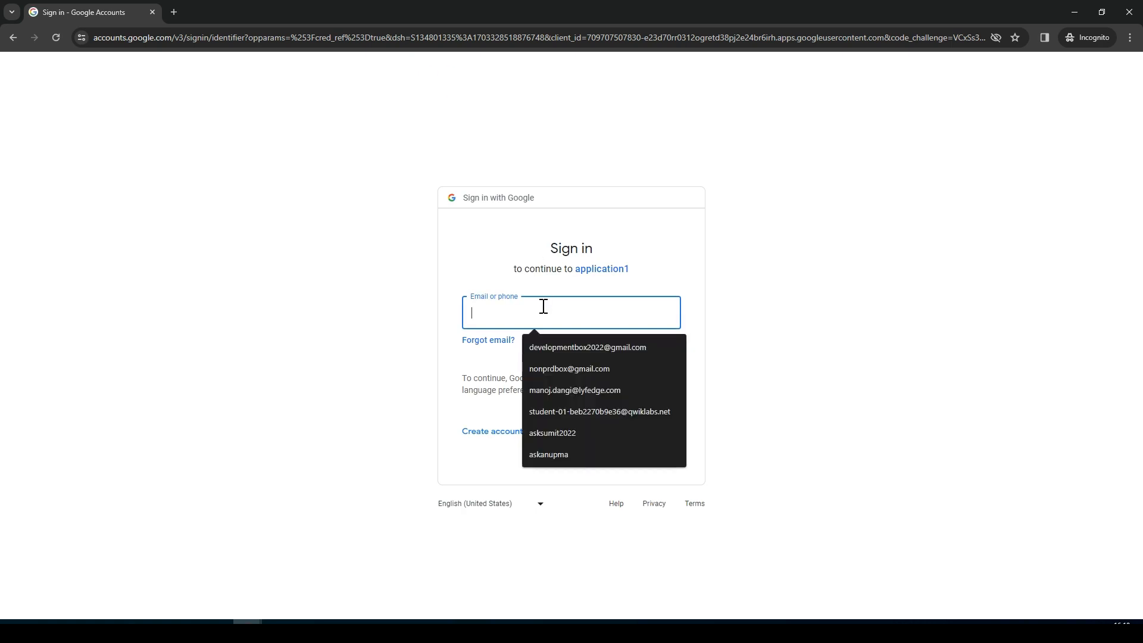
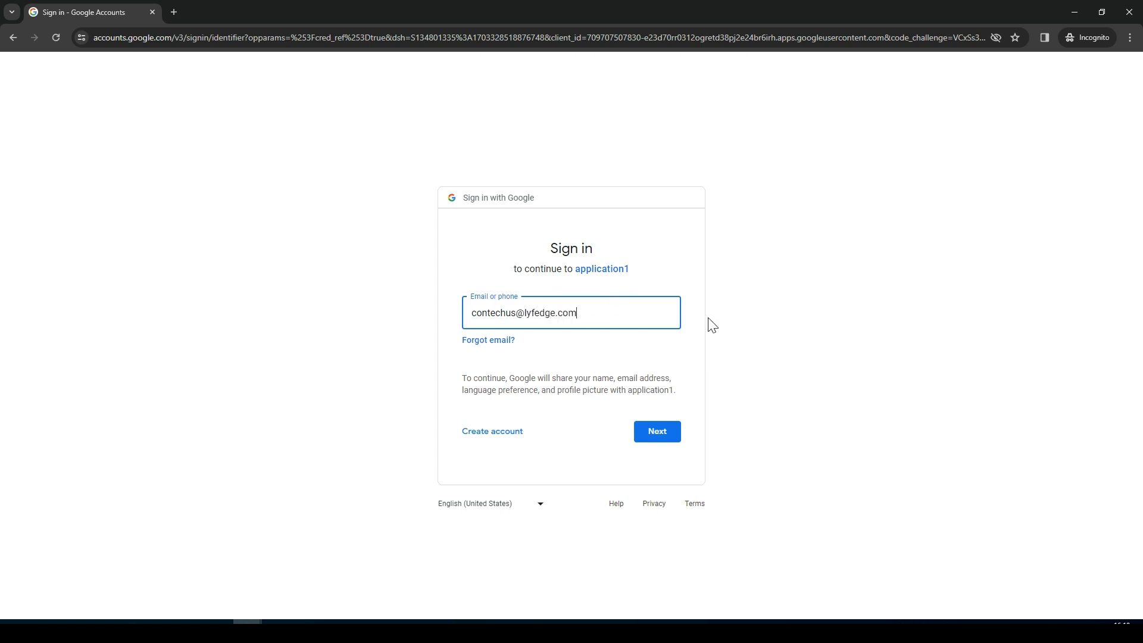
click(658, 430)
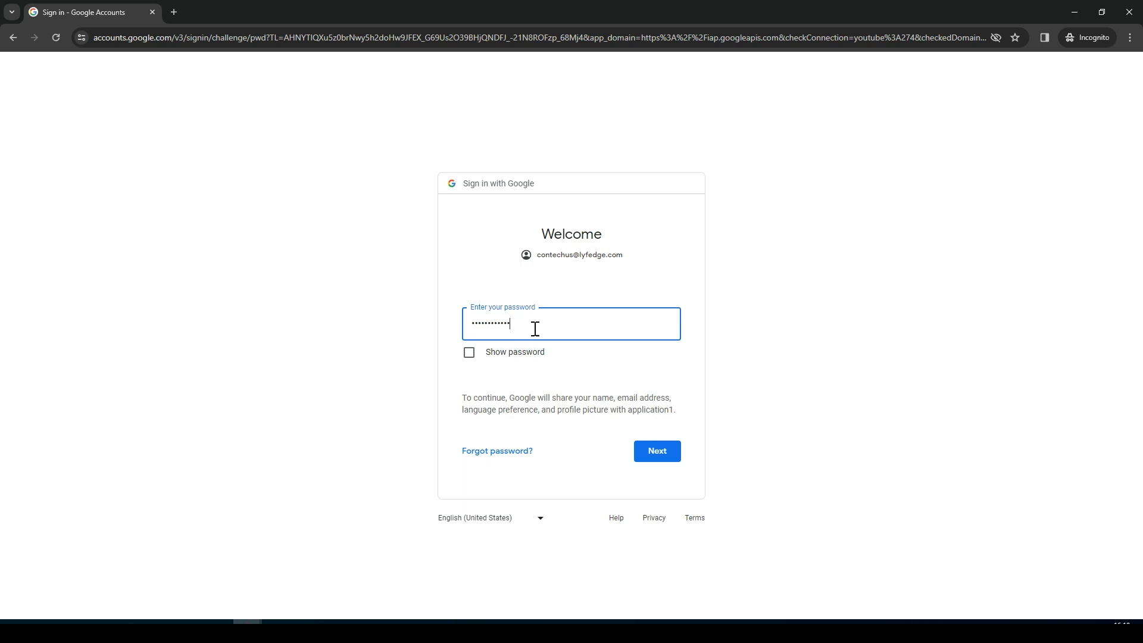
click(658, 454)
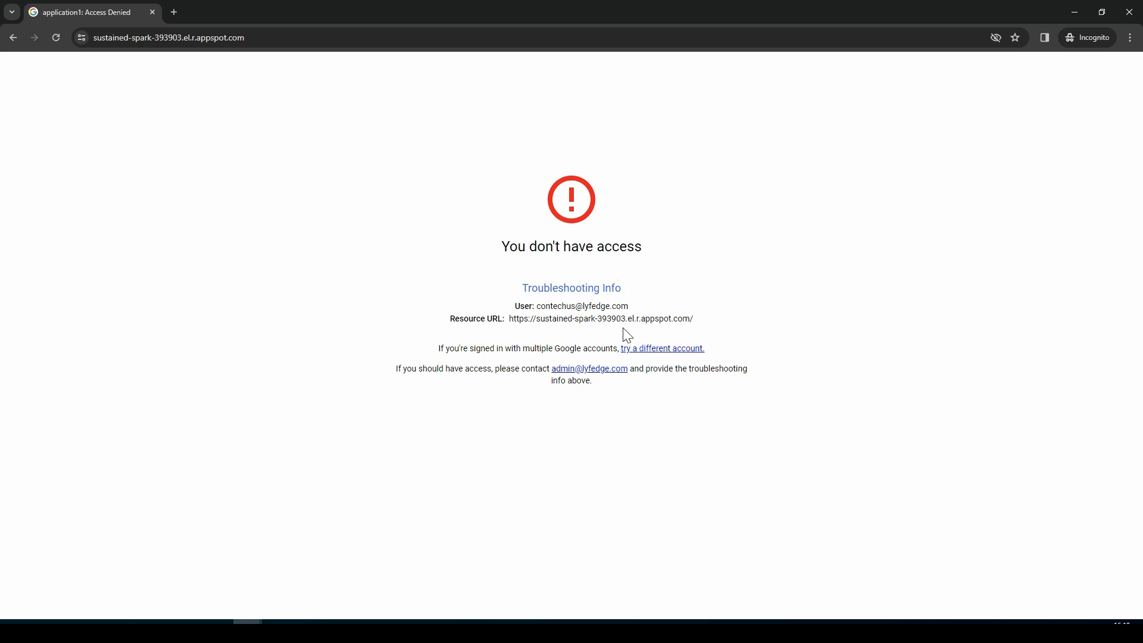
drag(700, 323, 512, 322)
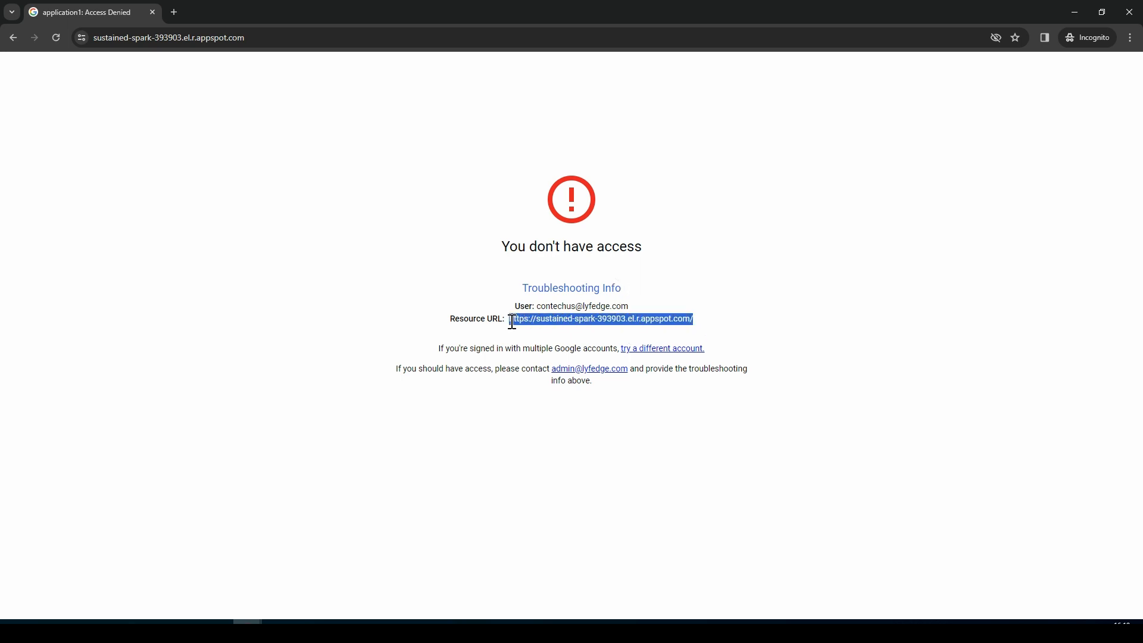
click(515, 457)
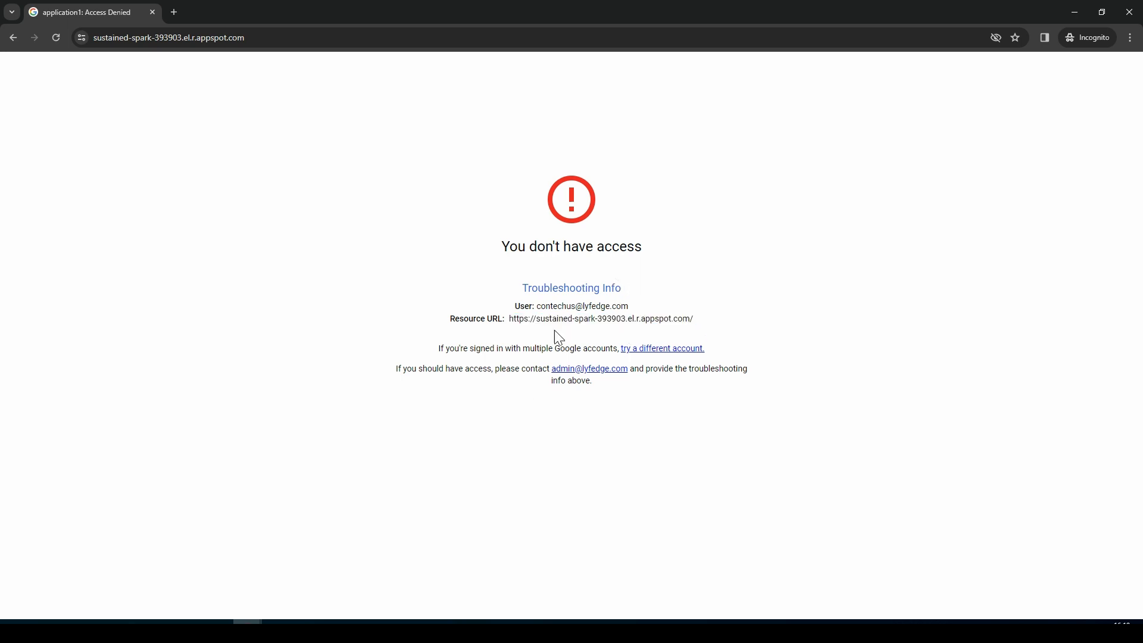
- Minimize both Chrome windows and expand the IAP-secured Web App User row to see its member
click(1075, 13)
click(1075, 12)
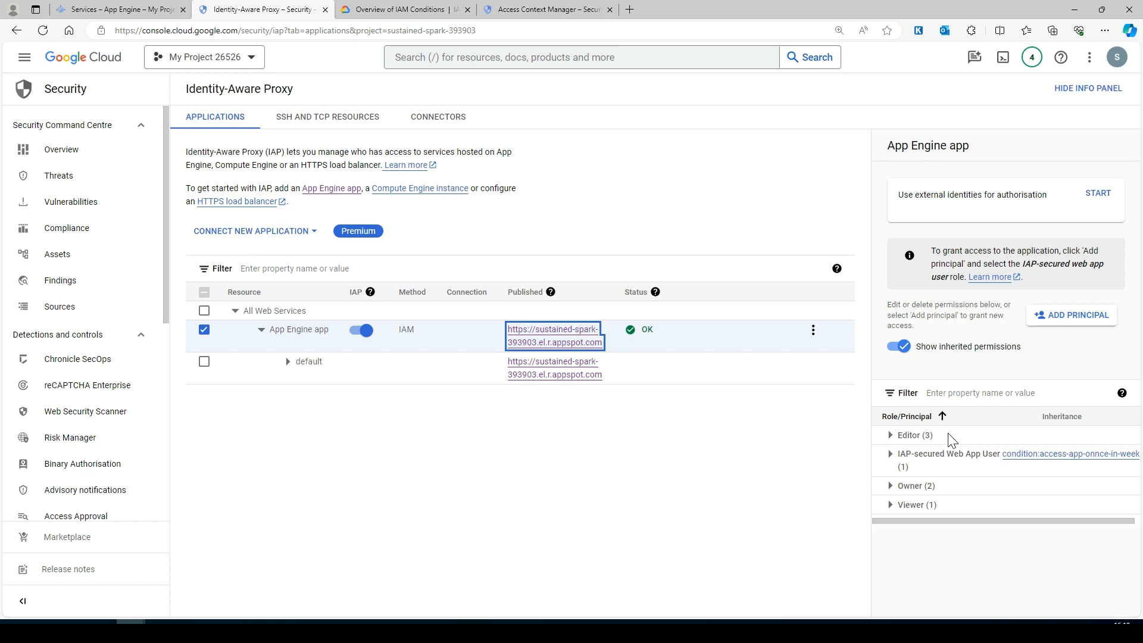
click(891, 455)
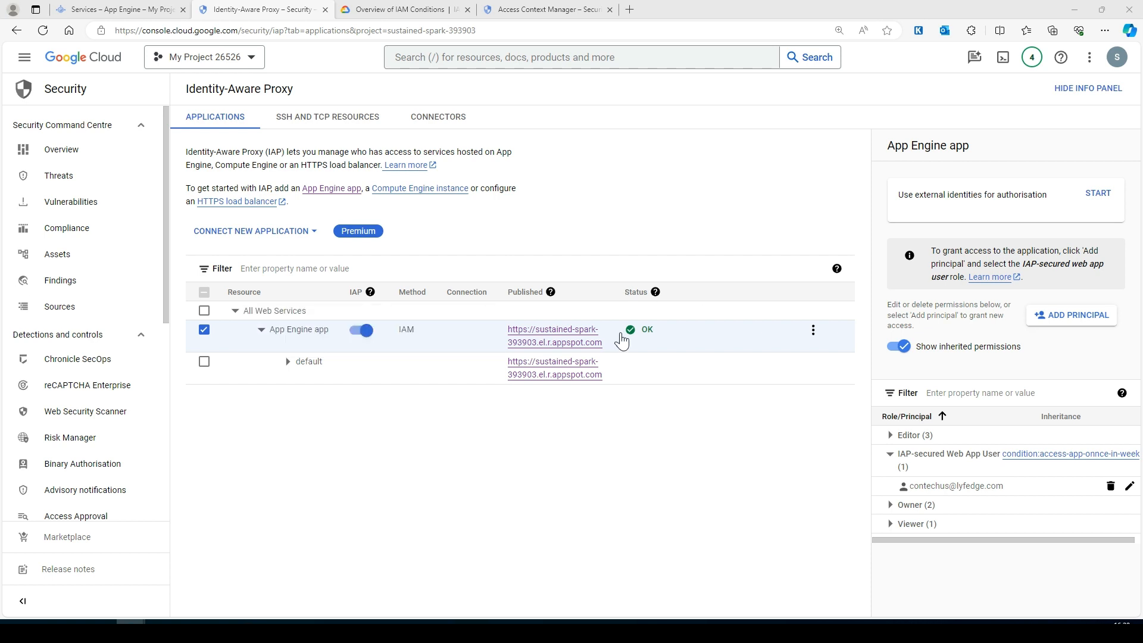
mouse_move(548, 295)
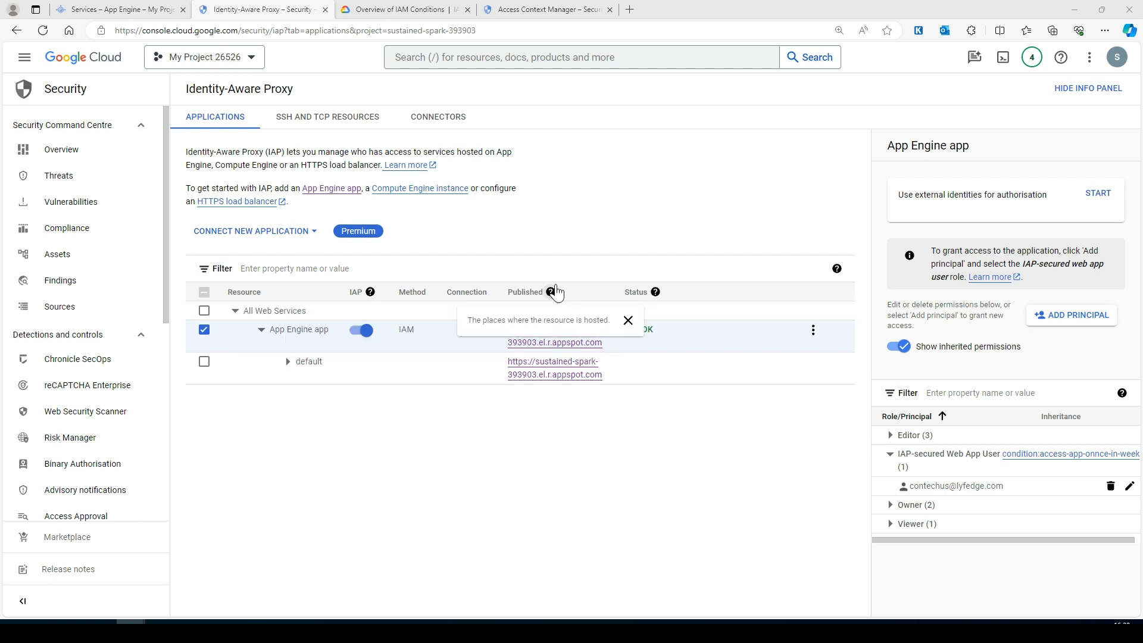